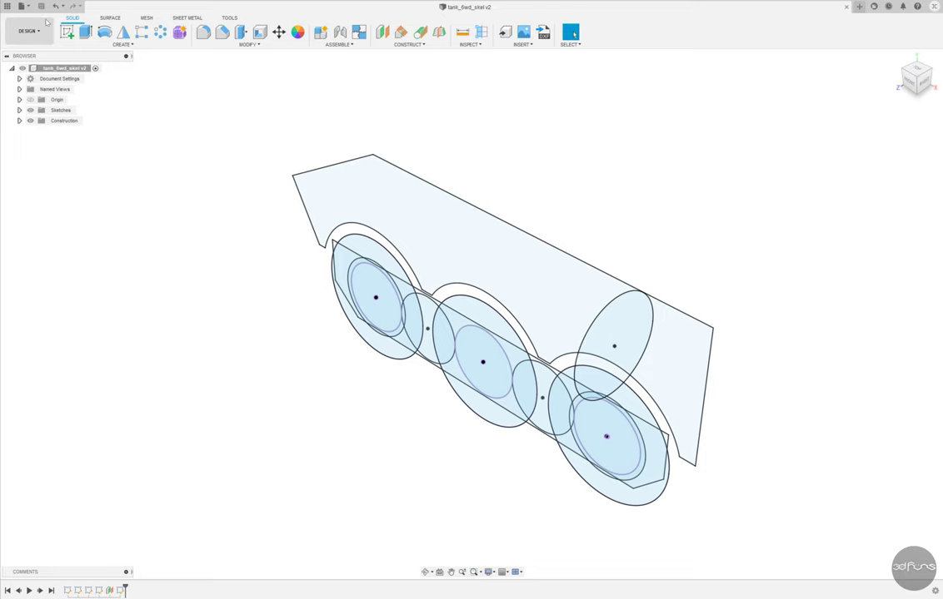
Bring up the File menu over the tank_6wd_skel skeleton design
{"action": "left_click", "coordinate": [21, 6]}
Create a new design and save it as frame_motor in Tank_6wd
{"action": "left_click", "coordinate": [57, 20]}
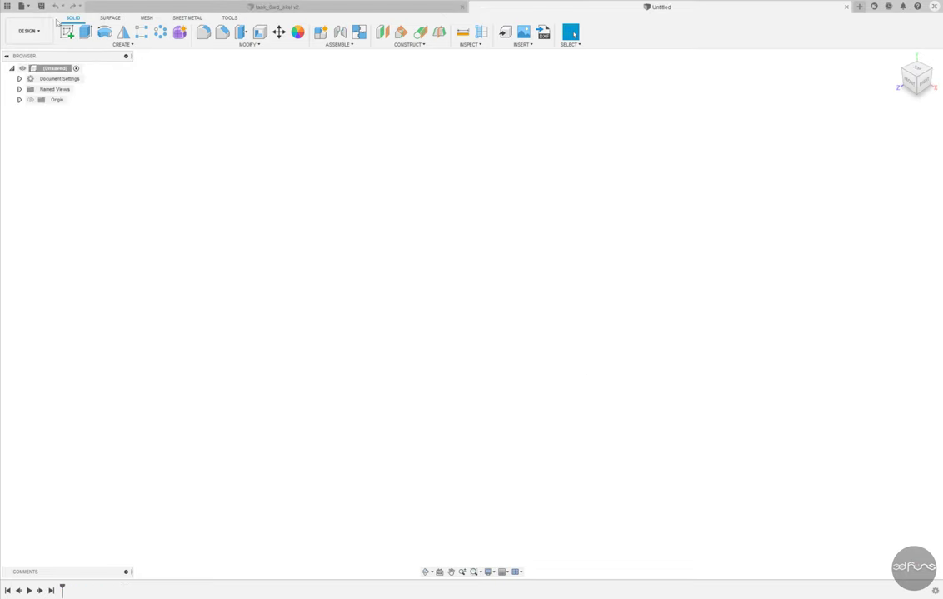
{"action": "left_click", "coordinate": [42, 7]}
{"action": "type", "text": "frame_motor"}
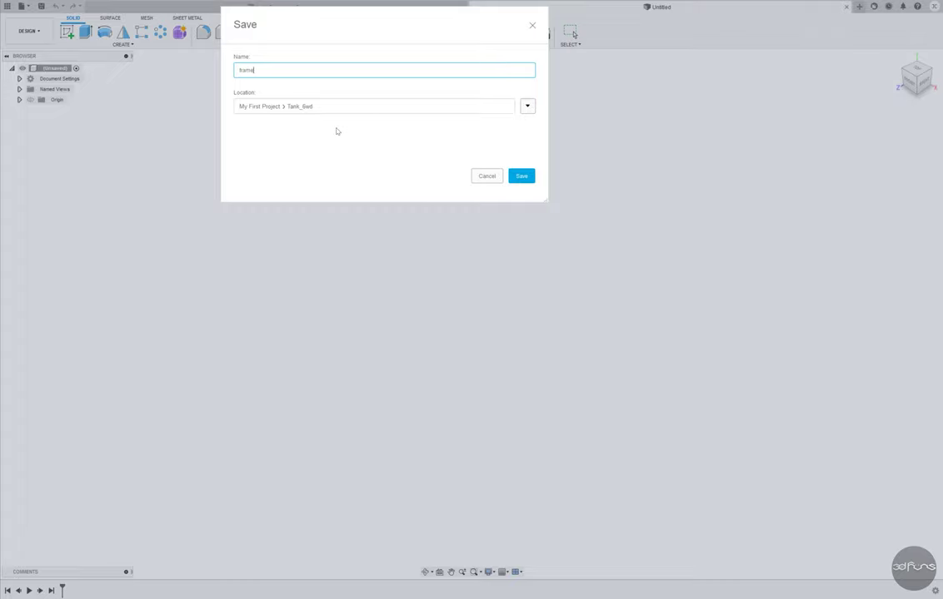
{"action": "left_click", "coordinate": [521, 177]}
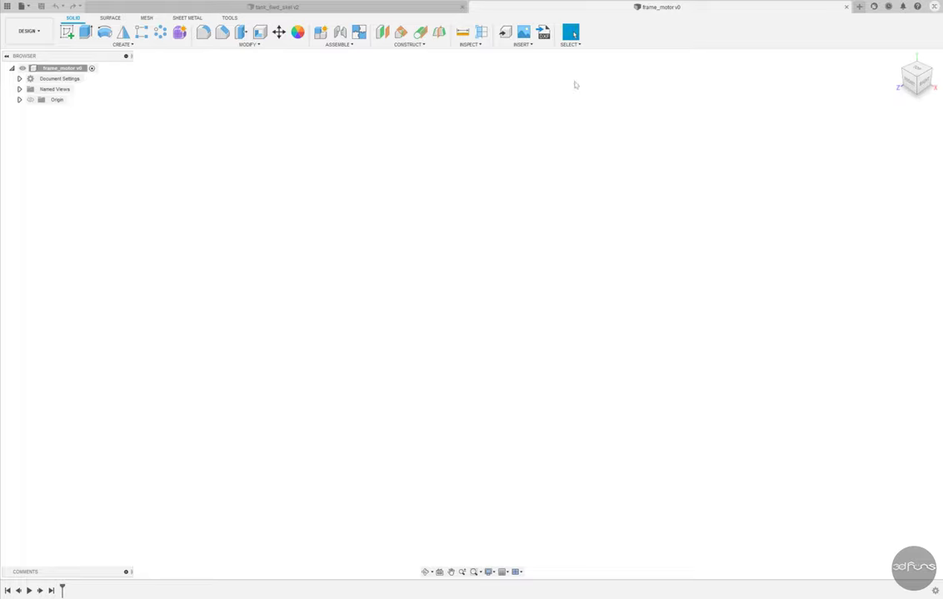
Derive the wheel circles and long band sketches from tank_6wd_skel into frame_motor
{"action": "left_click", "coordinate": [505, 33]}
{"action": "left_click", "coordinate": [381, 274]}
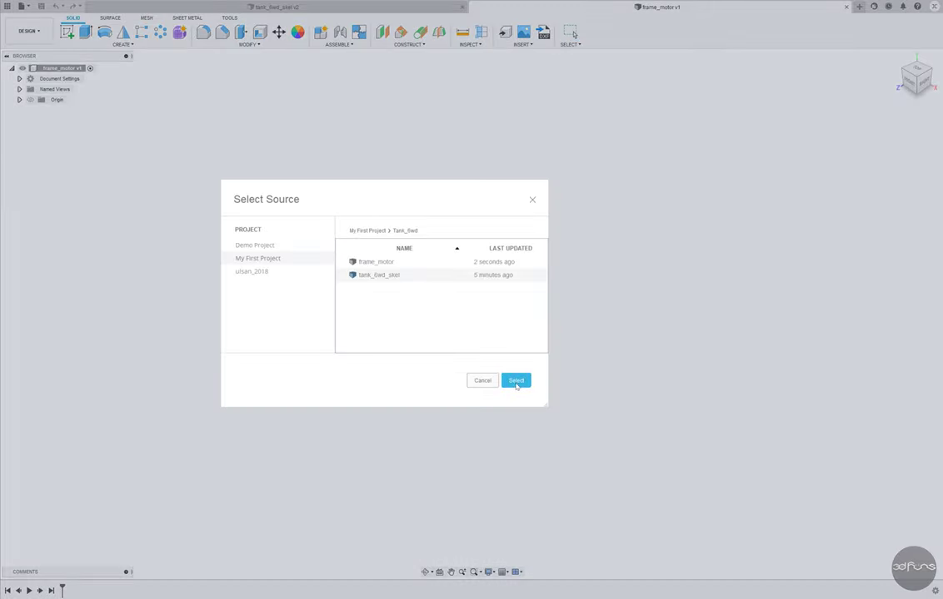
{"action": "left_click", "coordinate": [516, 383]}
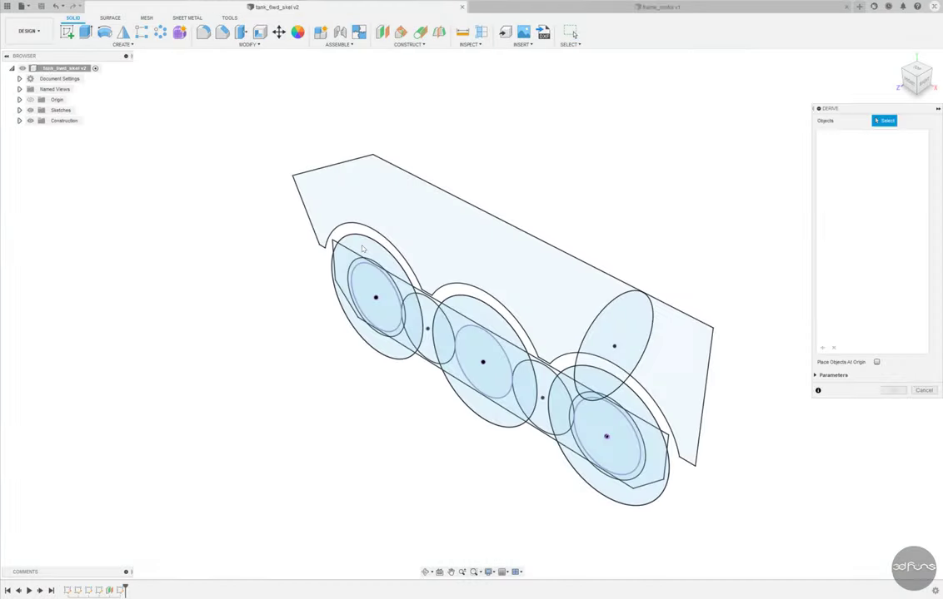
{"action": "left_click", "coordinate": [543, 430]}
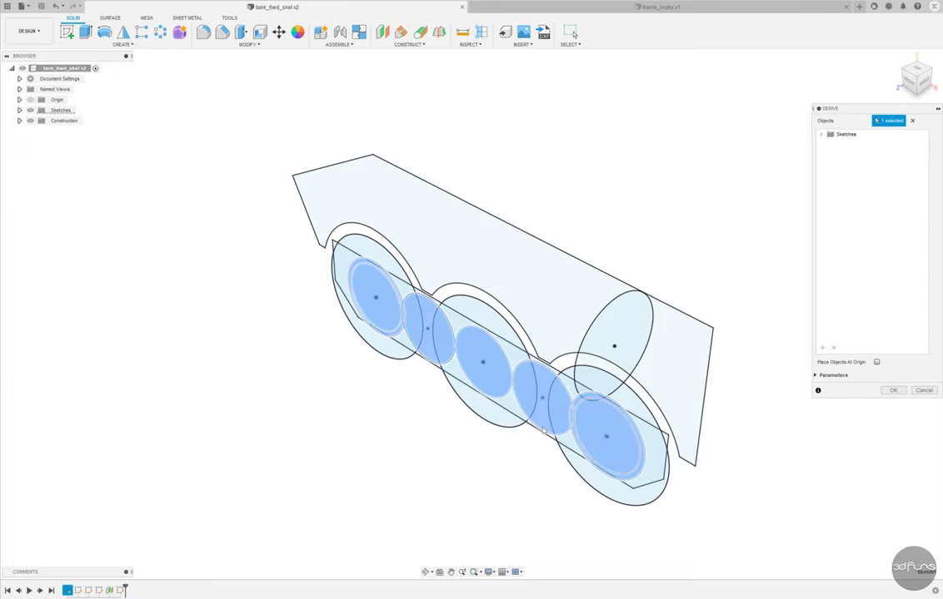
{"action": "left_click", "coordinate": [410, 380]}
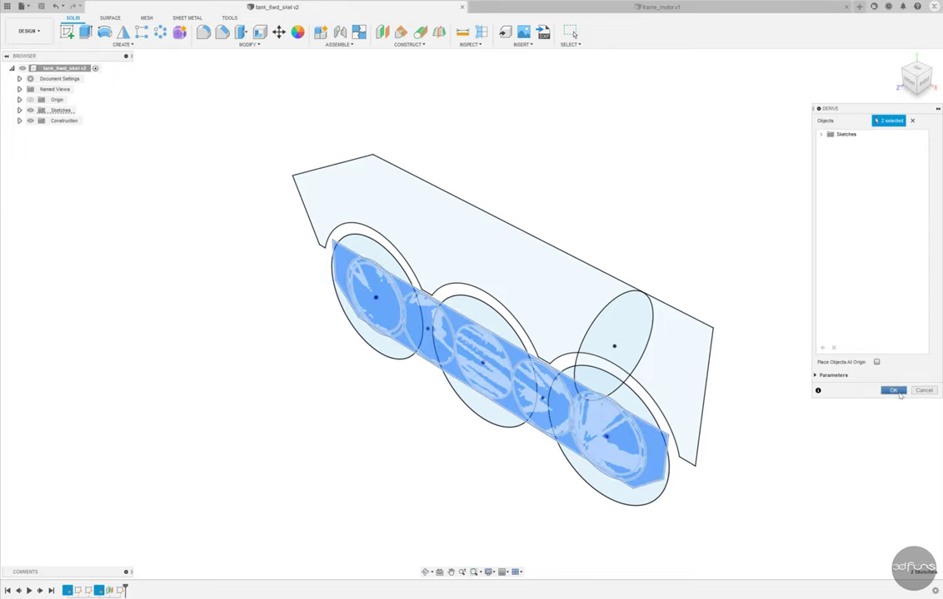
{"action": "left_click", "coordinate": [898, 394]}
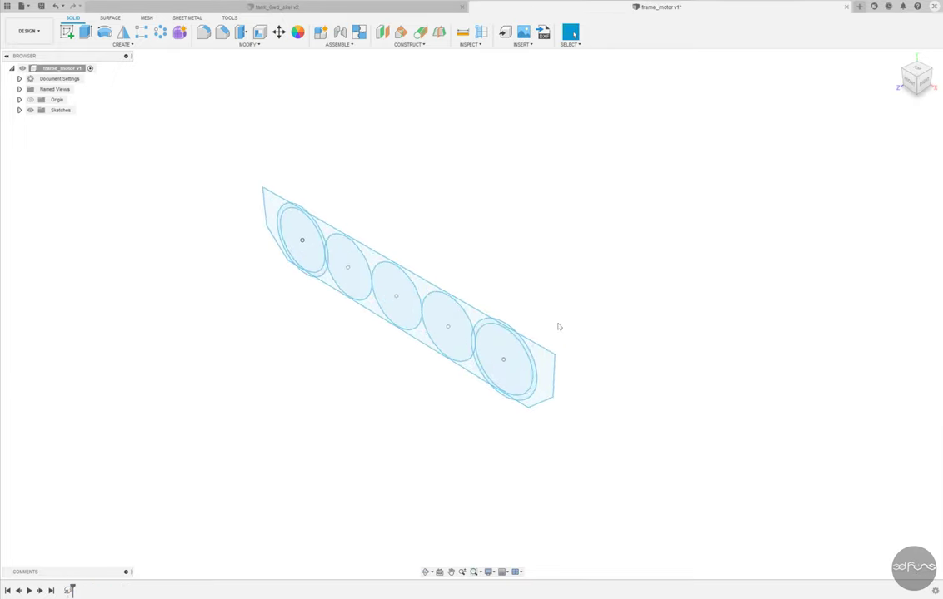
{"action": "left_click", "coordinate": [382, 32]}
Create an offset construction plane and start a sketch on it
{"action": "left_click", "coordinate": [324, 223]}
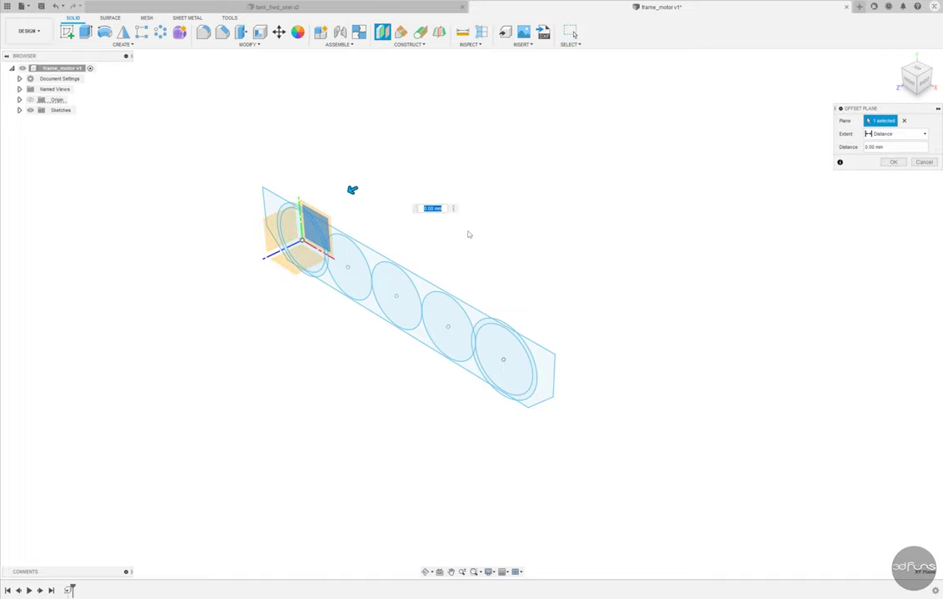
{"action": "key", "text": "Return"}
{"action": "left_click", "coordinate": [67, 31]}
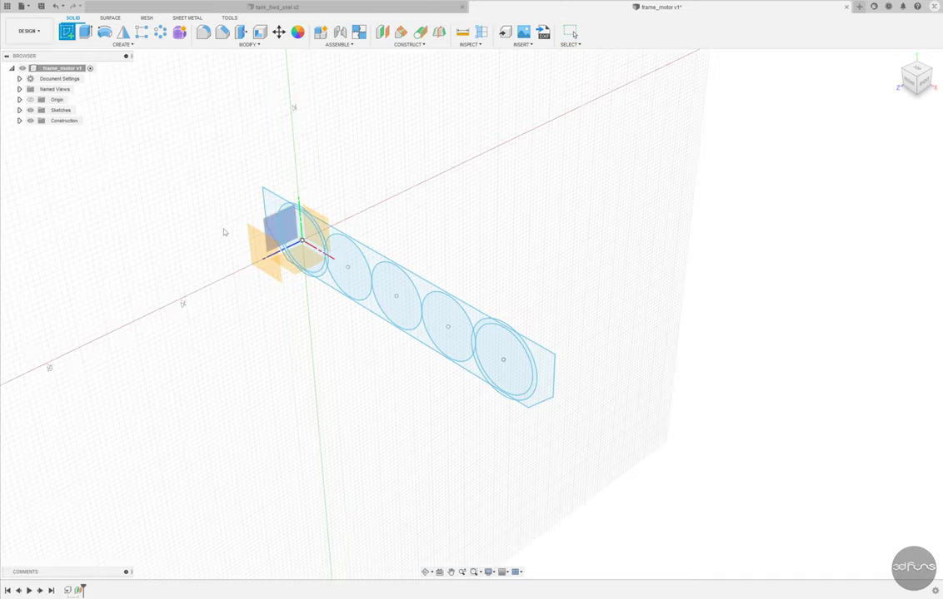
{"action": "left_click", "coordinate": [265, 260]}
{"action": "left_click", "coordinate": [391, 254]}
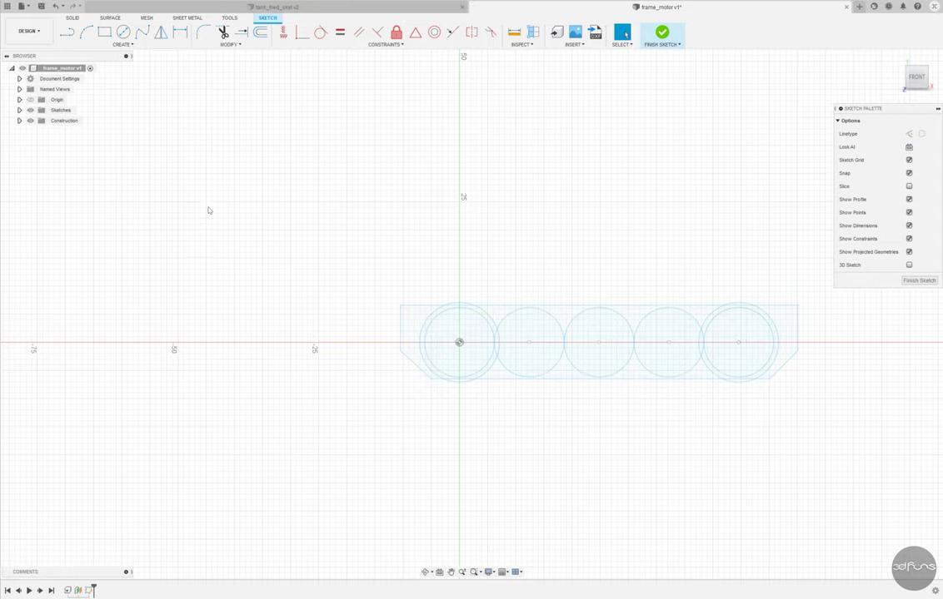
Project the band outline's left, top, chamfer and bottom edges into the sketch
{"action": "left_click", "coordinate": [122, 44]}
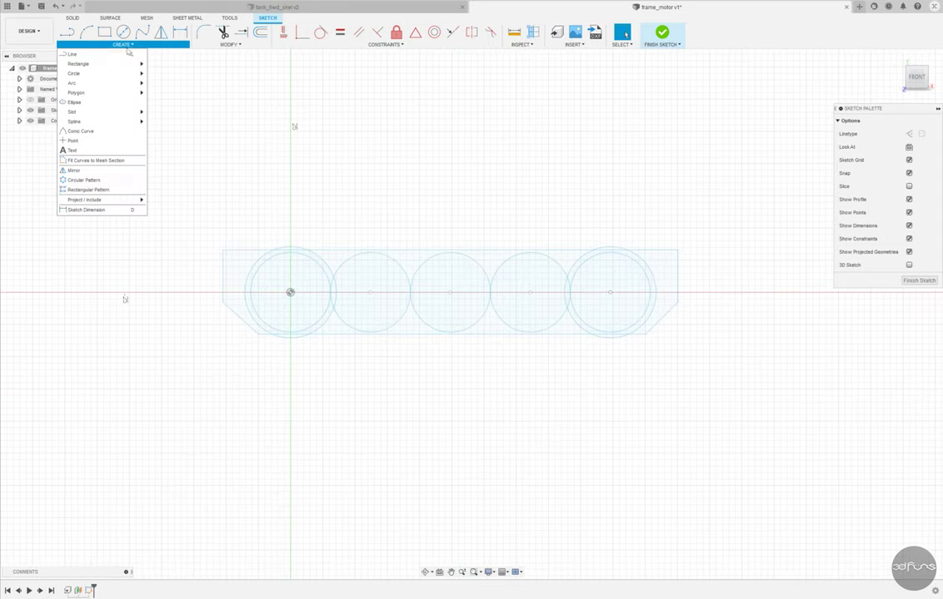
{"action": "left_click", "coordinate": [171, 193]}
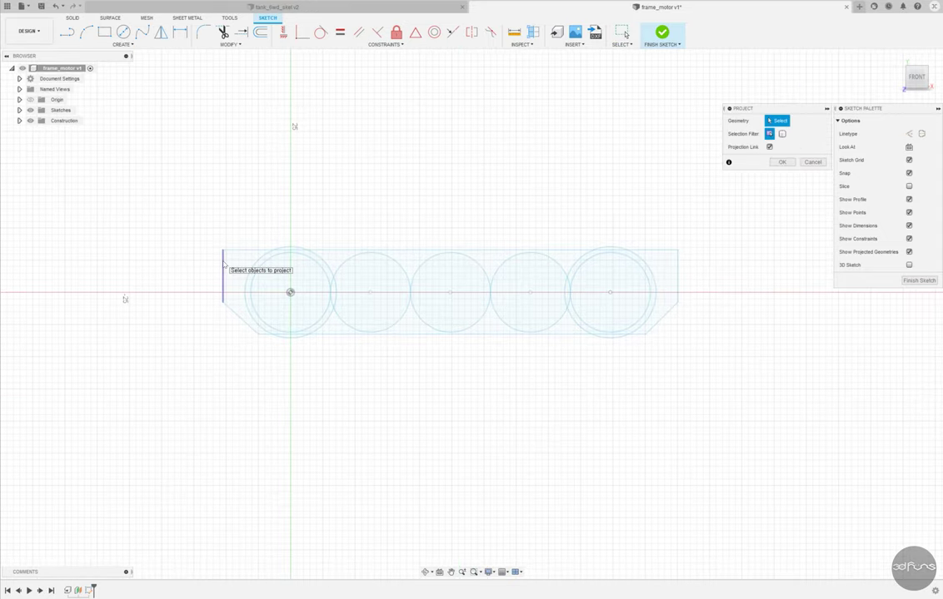
{"action": "left_click", "coordinate": [223, 265]}
{"action": "left_click", "coordinate": [238, 251]}
{"action": "left_click", "coordinate": [241, 320]}
{"action": "left_click", "coordinate": [470, 334]}
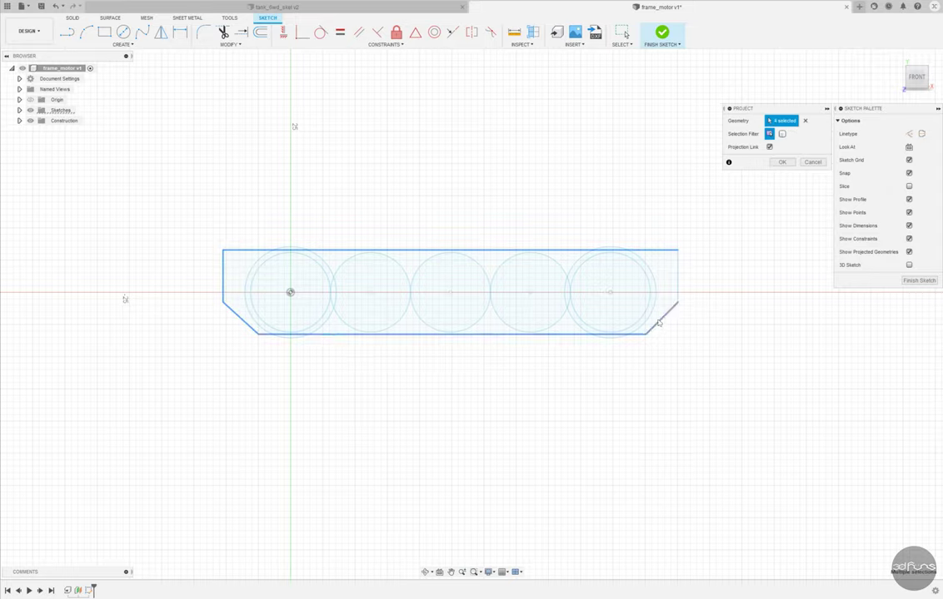
{"action": "left_click", "coordinate": [782, 161]}
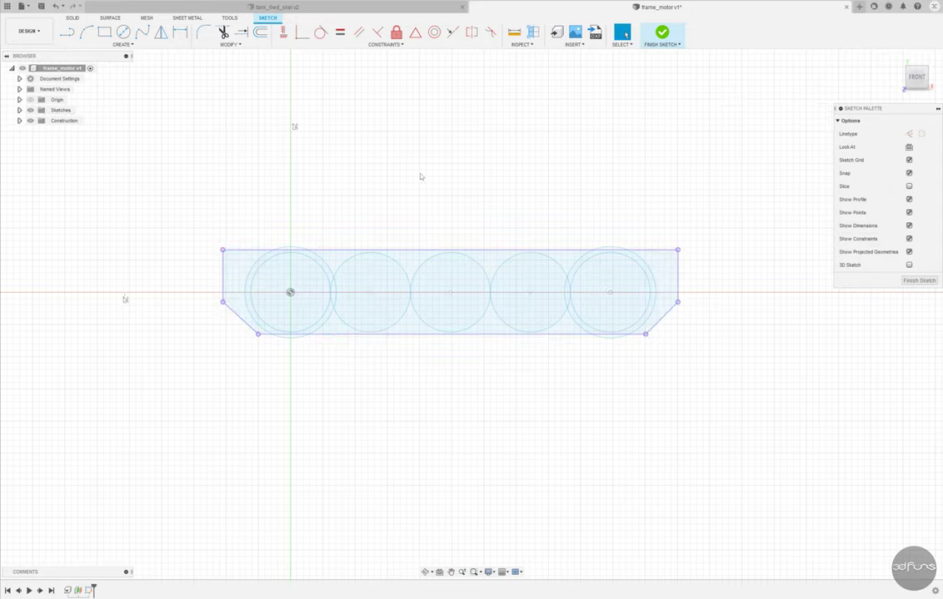
Draw a 10.40 mm diameter circle at the origin and finish the sketch
{"action": "left_click", "coordinate": [124, 32]}
{"action": "scroll", "coordinate": [207, 326], "scroll_direction": "up", "scroll_amount": 2}
{"action": "left_click", "coordinate": [313, 284]}
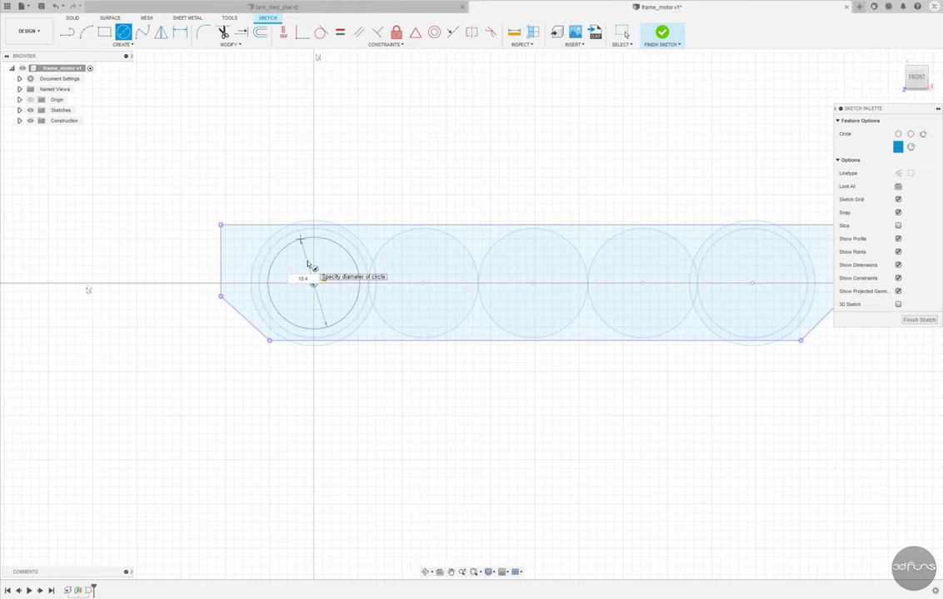
{"action": "key", "text": "Return"}
{"action": "left_click", "coordinate": [622, 33]}
{"action": "left_click", "coordinate": [662, 33]}
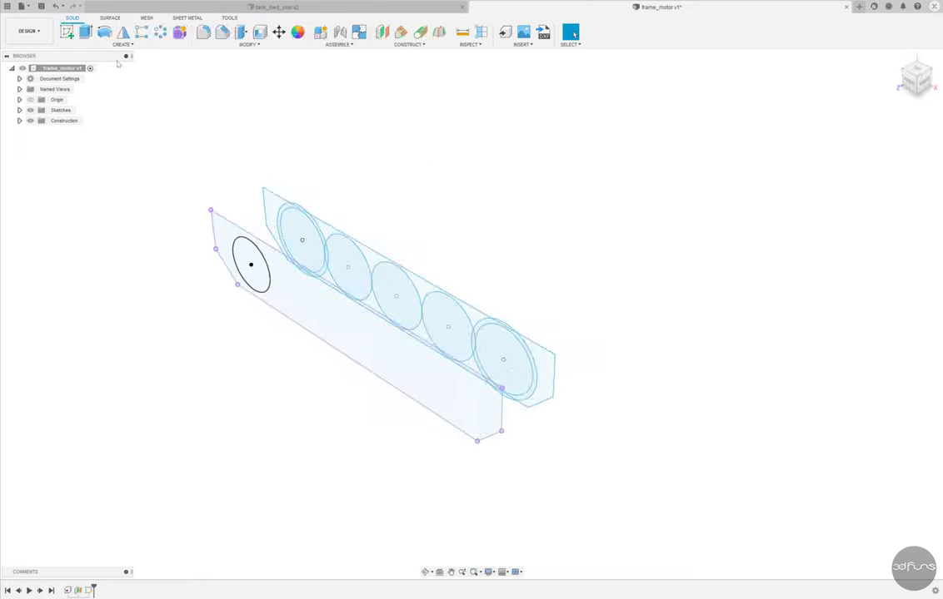
Extrude the plate profile with the hole 3 mm
{"action": "left_click", "coordinate": [85, 32]}
{"action": "left_click", "coordinate": [319, 311]}
{"action": "type", "text": "3"}
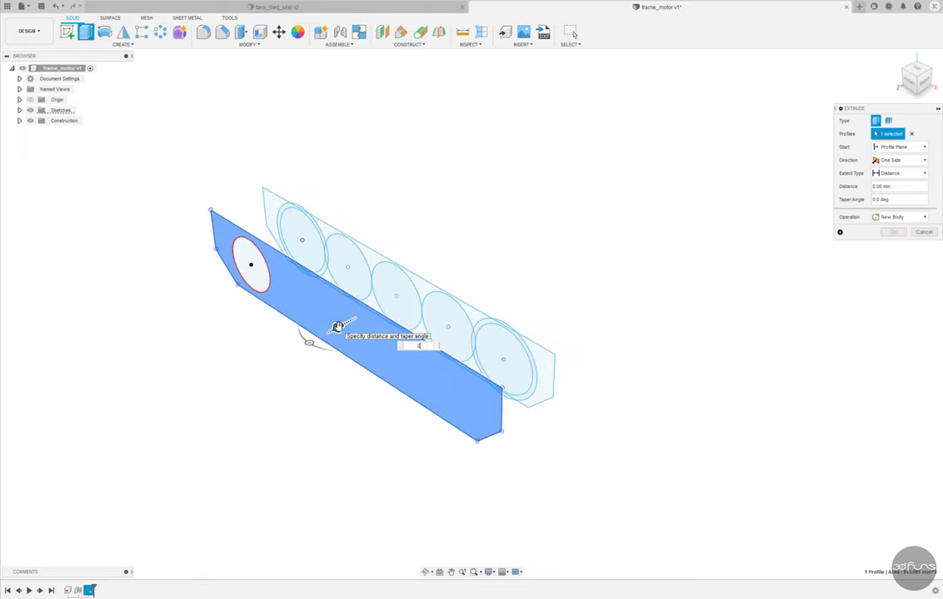
{"action": "key", "text": "Return"}
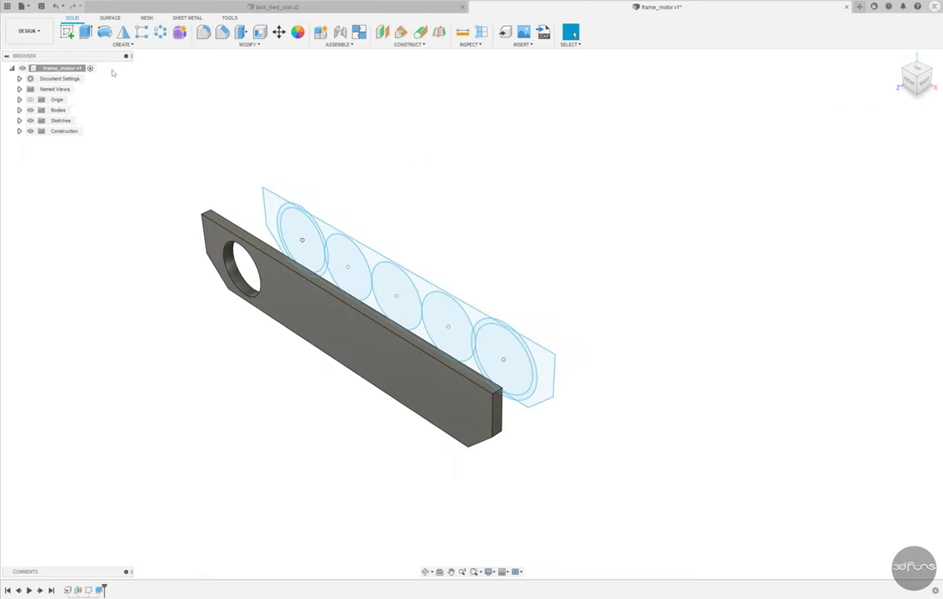
{"action": "left_click", "coordinate": [66, 32]}
Start a sketch on the plate's front face and project its outline
{"action": "left_click", "coordinate": [311, 319]}
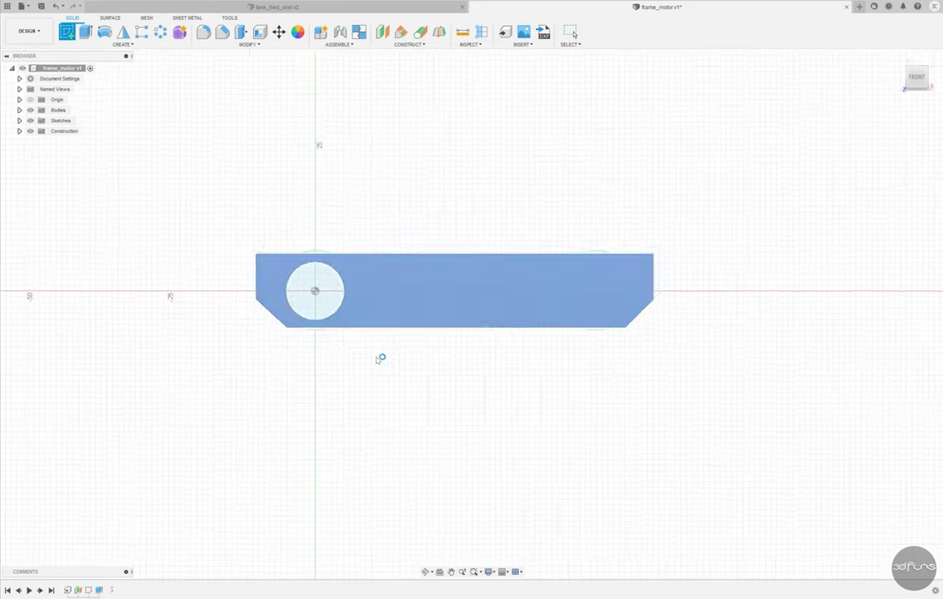
{"action": "left_click", "coordinate": [116, 45]}
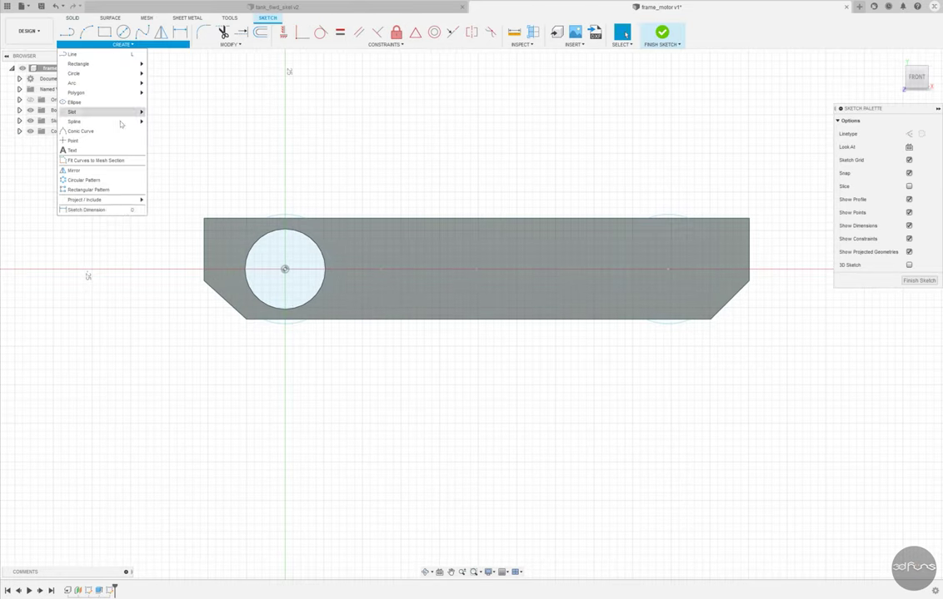
{"action": "left_click", "coordinate": [162, 200]}
{"action": "left_click", "coordinate": [379, 256]}
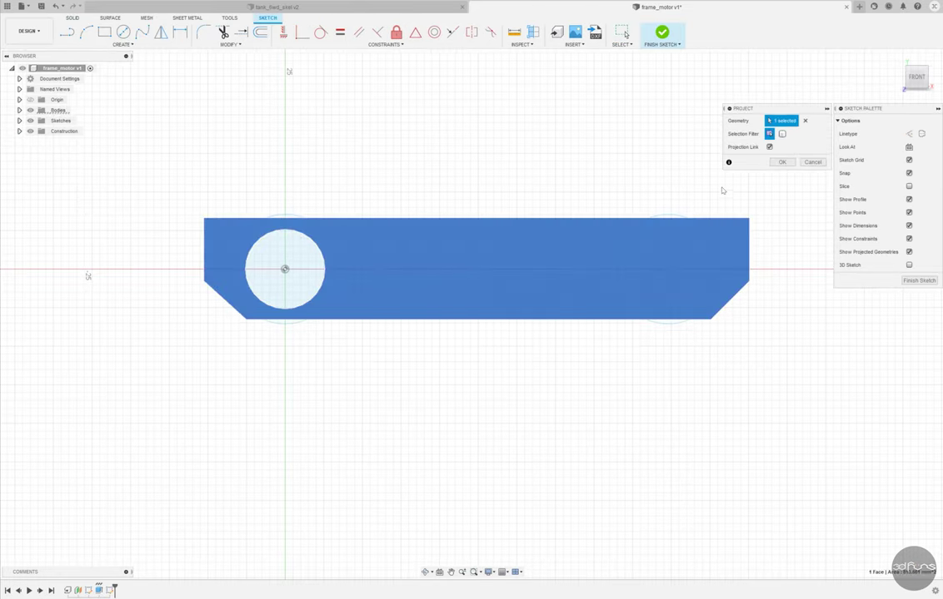
{"action": "left_click", "coordinate": [782, 161]}
{"action": "scroll", "coordinate": [405, 294], "scroll_direction": "up", "scroll_amount": 3}
Draw inner vertical and diagonal lines at the left end, diagonal parallel to the chamfer
{"action": "left_click", "coordinate": [66, 31]}
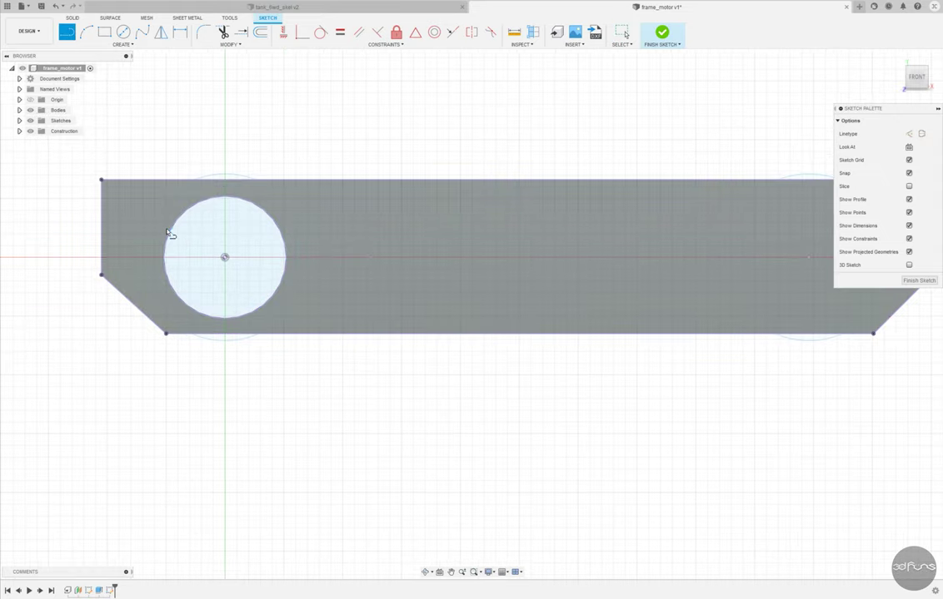
{"action": "left_click", "coordinate": [115, 181]}
{"action": "left_click", "coordinate": [115, 269]}
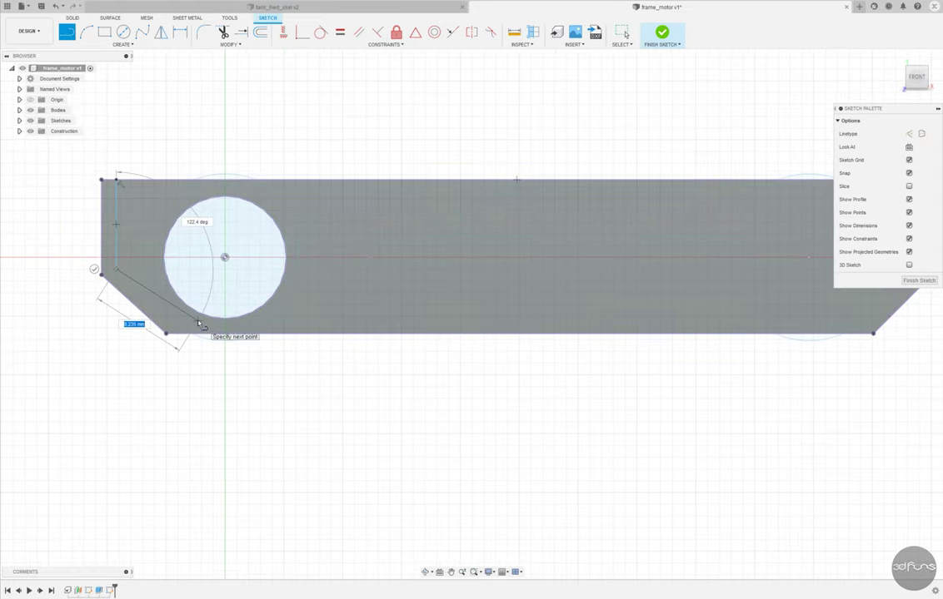
{"action": "left_click", "coordinate": [201, 332]}
{"action": "scroll", "coordinate": [290, 390], "scroll_direction": "down", "scroll_amount": 2}
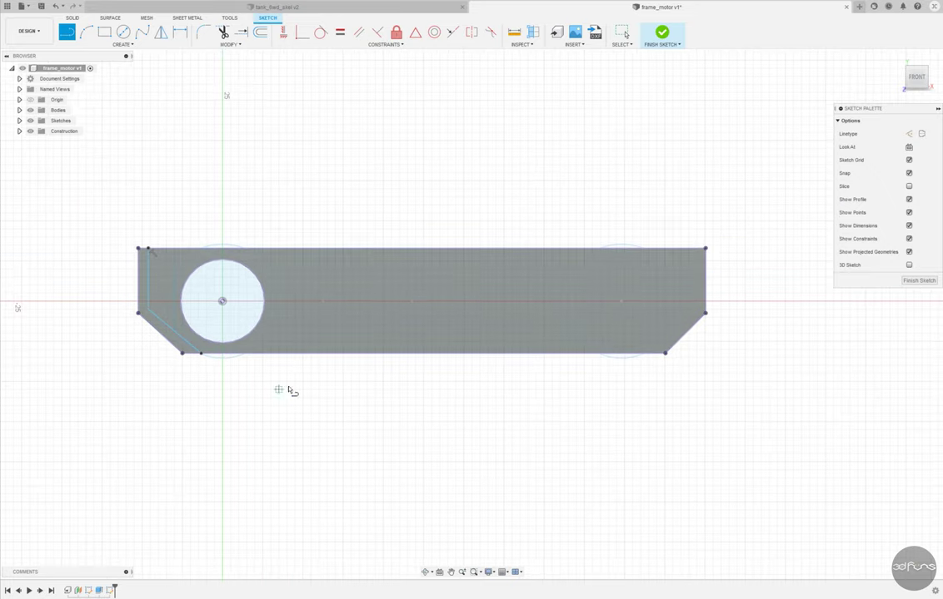
{"action": "scroll", "coordinate": [146, 268], "scroll_direction": "up", "scroll_amount": 4}
{"action": "left_click", "coordinate": [359, 32]}
{"action": "left_click", "coordinate": [171, 393]}
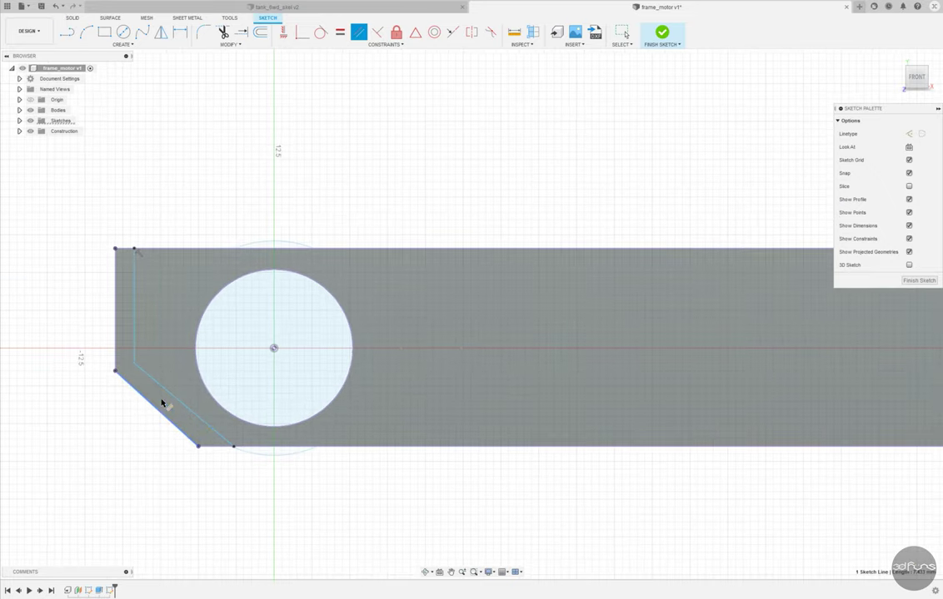
{"action": "left_click", "coordinate": [157, 410]}
Dimension both inner lines 1.50 inset from the plate's left edge and chamfer
{"action": "key", "text": "d"}
{"action": "left_click", "coordinate": [134, 264]}
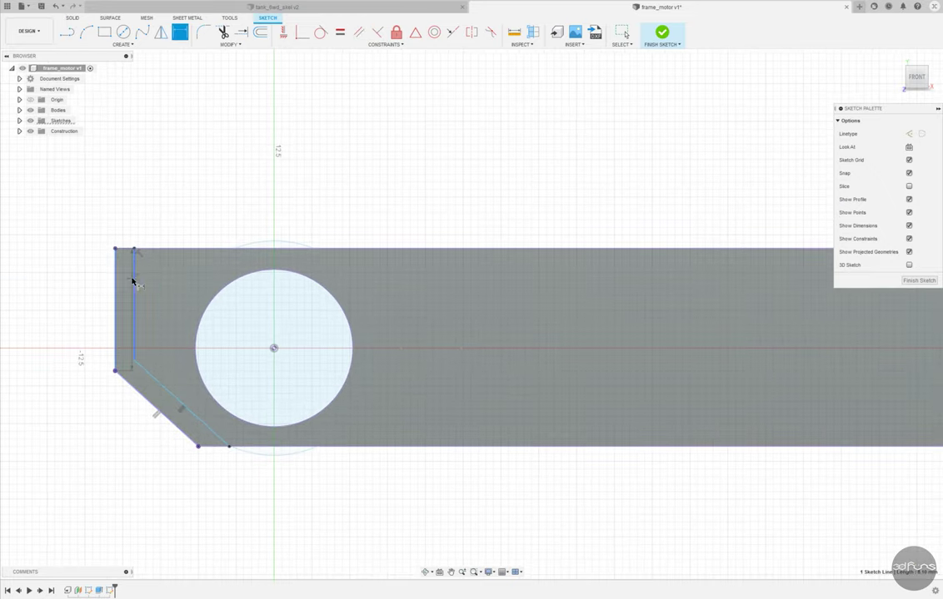
{"action": "left_click", "coordinate": [121, 210]}
{"action": "type", "text": "1.5"}
{"action": "key", "text": "Return"}
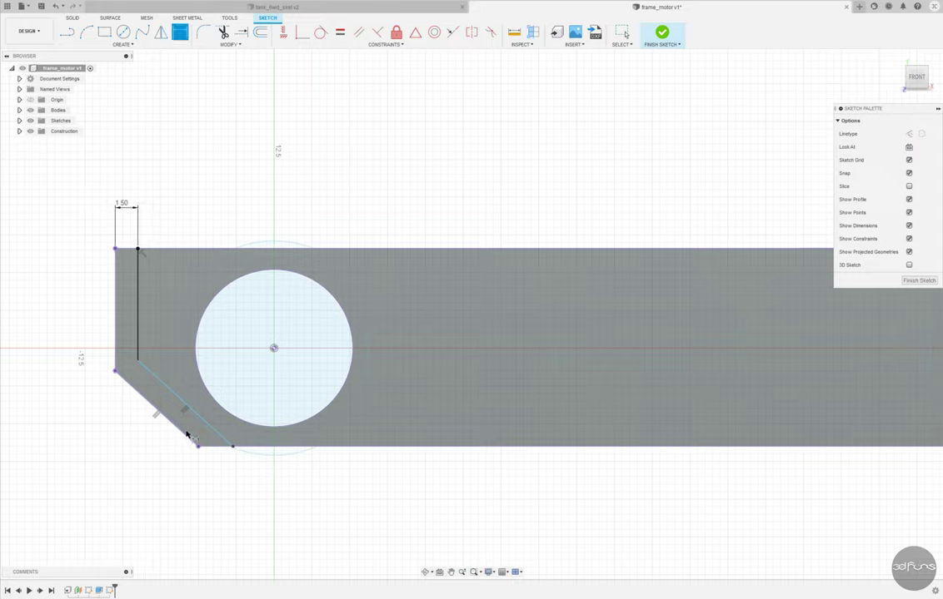
{"action": "left_click", "coordinate": [185, 405]}
{"action": "left_click", "coordinate": [228, 480]}
{"action": "key", "text": "Return"}
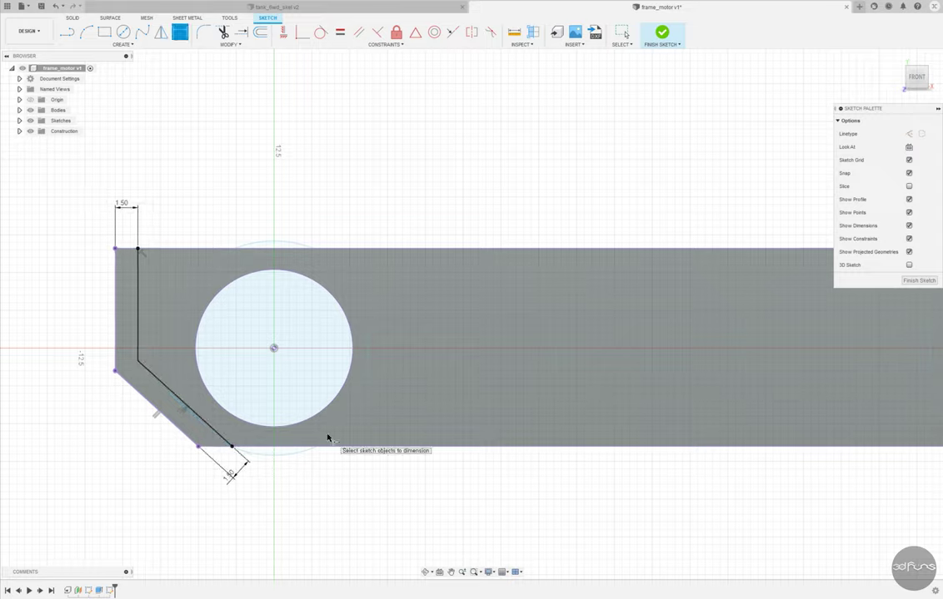
Try mirroring the left-end vertical and diagonal lines before a mirror axis exists
{"action": "scroll", "coordinate": [391, 379], "scroll_direction": "down", "scroll_amount": 1}
{"action": "scroll", "coordinate": [391, 379], "scroll_direction": "down", "scroll_amount": 2}
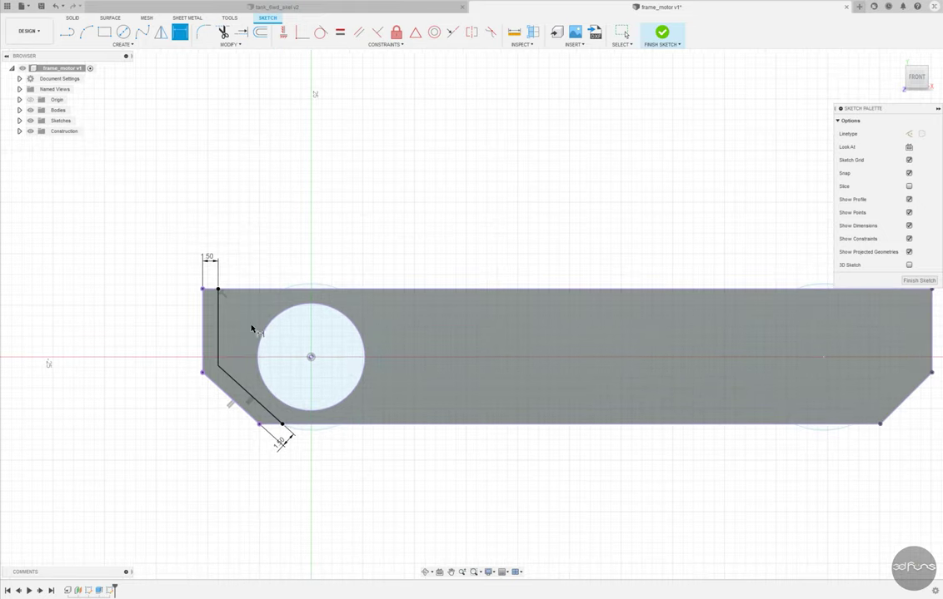
{"action": "scroll", "coordinate": [258, 320], "scroll_direction": "down", "scroll_amount": 1}
{"action": "scroll", "coordinate": [248, 305], "scroll_direction": "up", "scroll_amount": 1}
{"action": "scroll", "coordinate": [391, 246], "scroll_direction": "down", "scroll_amount": 2}
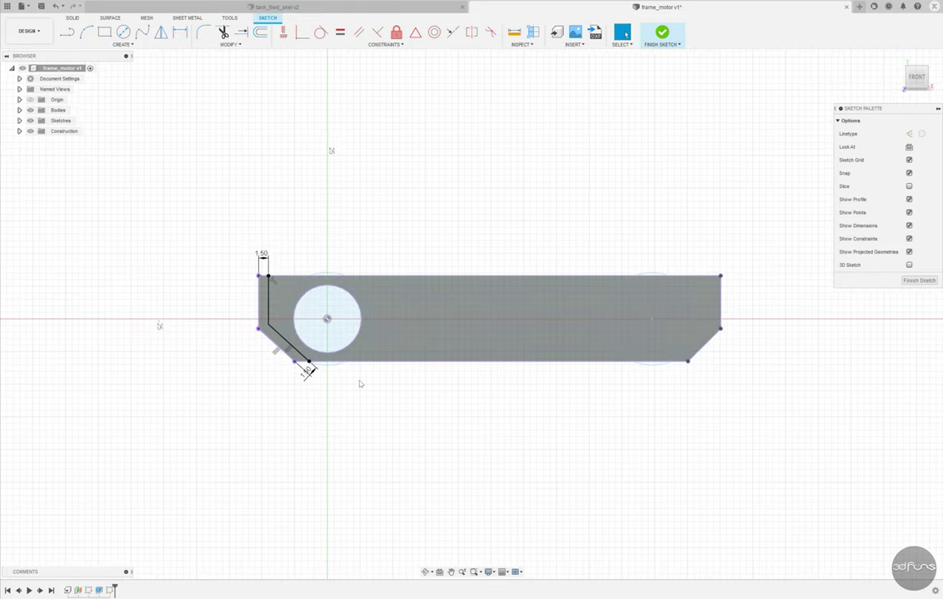
{"action": "scroll", "coordinate": [290, 338], "scroll_direction": "up", "scroll_amount": 2}
{"action": "left_click", "coordinate": [160, 33]}
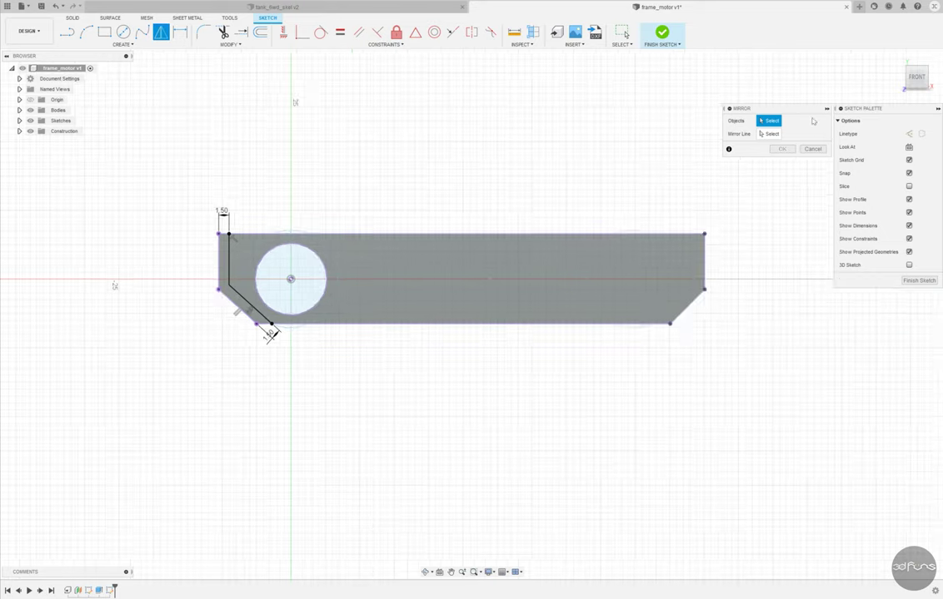
{"action": "scroll", "coordinate": [308, 241], "scroll_direction": "up", "scroll_amount": 2}
{"action": "left_click", "coordinate": [199, 267]}
{"action": "left_click", "coordinate": [229, 328]}
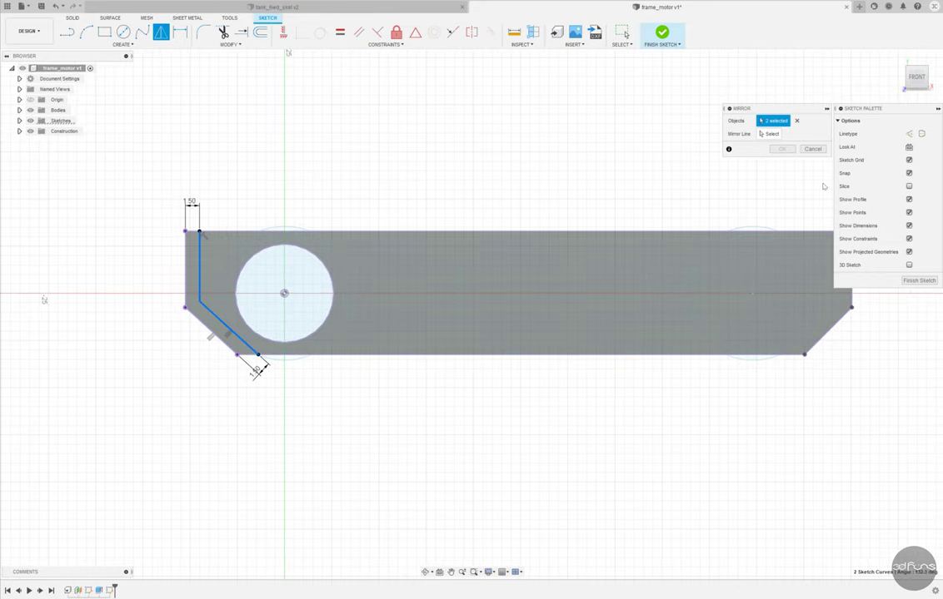
{"action": "scroll", "coordinate": [369, 310], "scroll_direction": "down", "scroll_amount": 2}
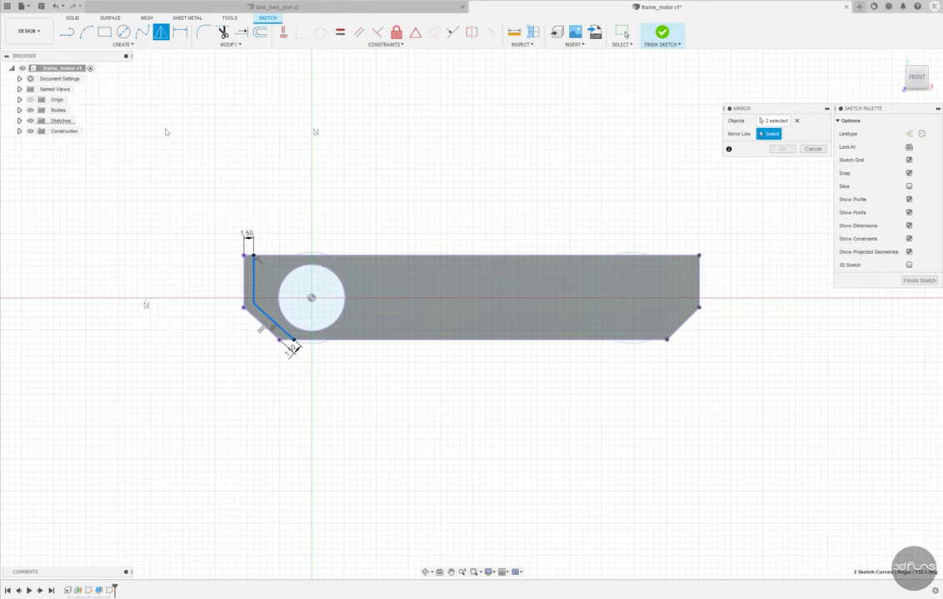
Draw a 30 mm vertical centre line down from the plate's top edge
{"action": "key", "text": "l"}
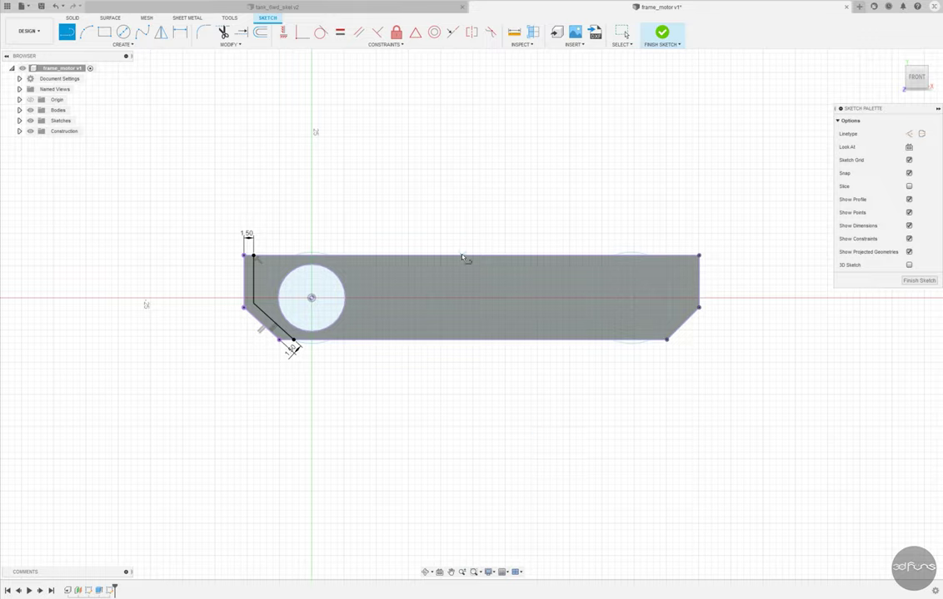
{"action": "left_click", "coordinate": [471, 256]}
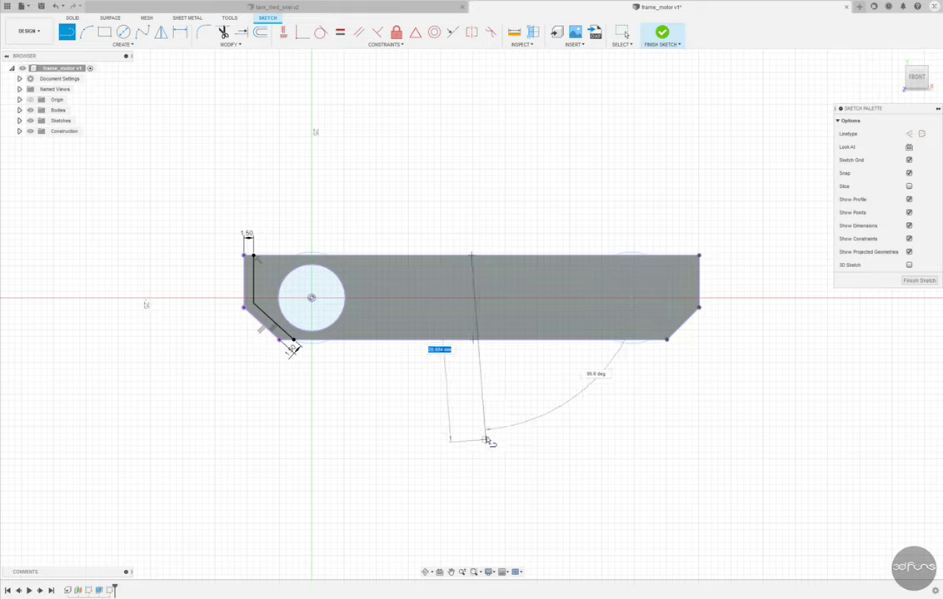
{"action": "type", "text": "30"}
{"action": "key", "text": "Return"}
{"action": "key", "text": "Escape"}
{"action": "left_click", "coordinate": [472, 367]}
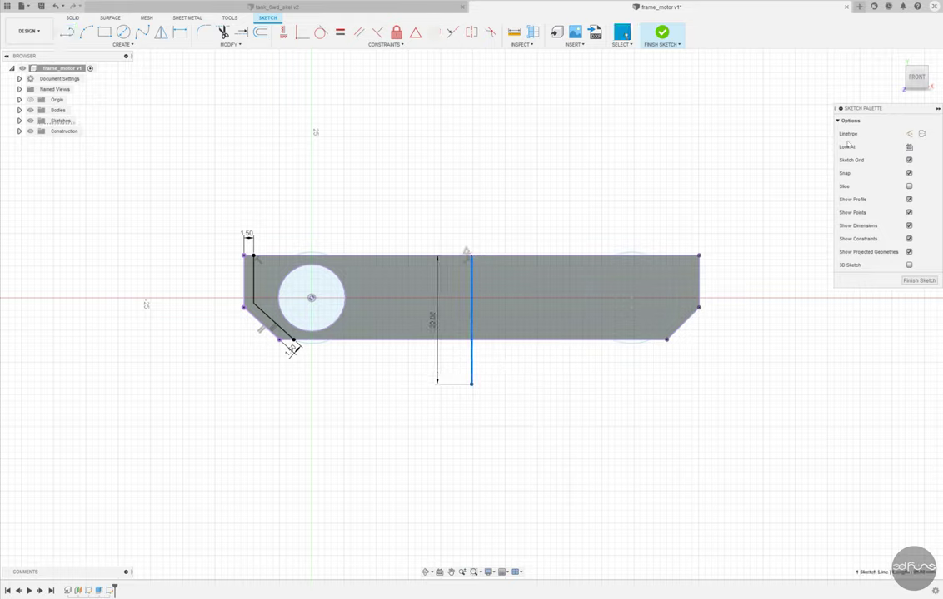
Mirror the left-end vertical and diagonal lines to the right end about the centre line
{"action": "left_click", "coordinate": [160, 32]}
{"action": "left_click", "coordinate": [264, 314]}
{"action": "left_click", "coordinate": [265, 314]}
{"action": "left_click", "coordinate": [772, 133]}
{"action": "left_click", "coordinate": [472, 281]}
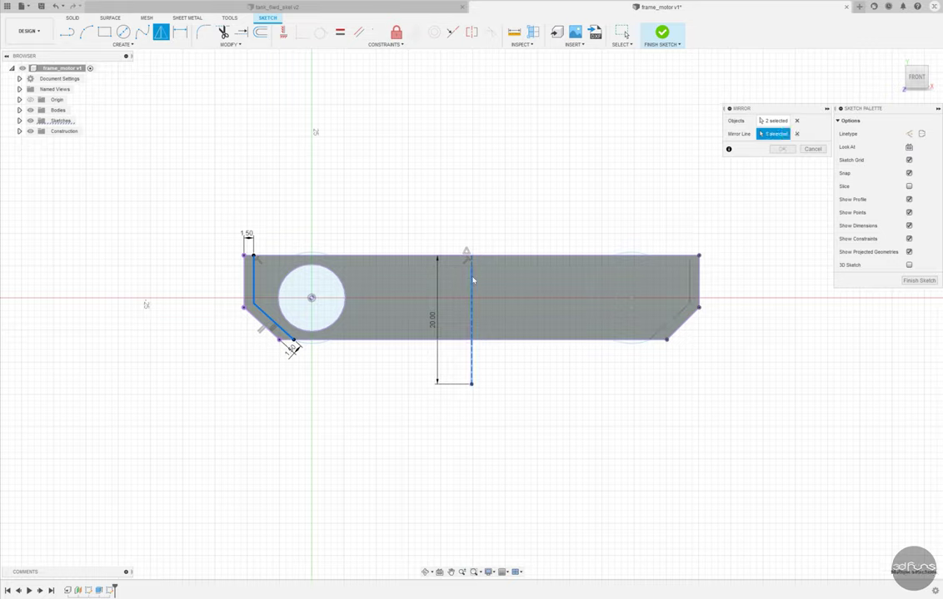
{"action": "left_click", "coordinate": [779, 150]}
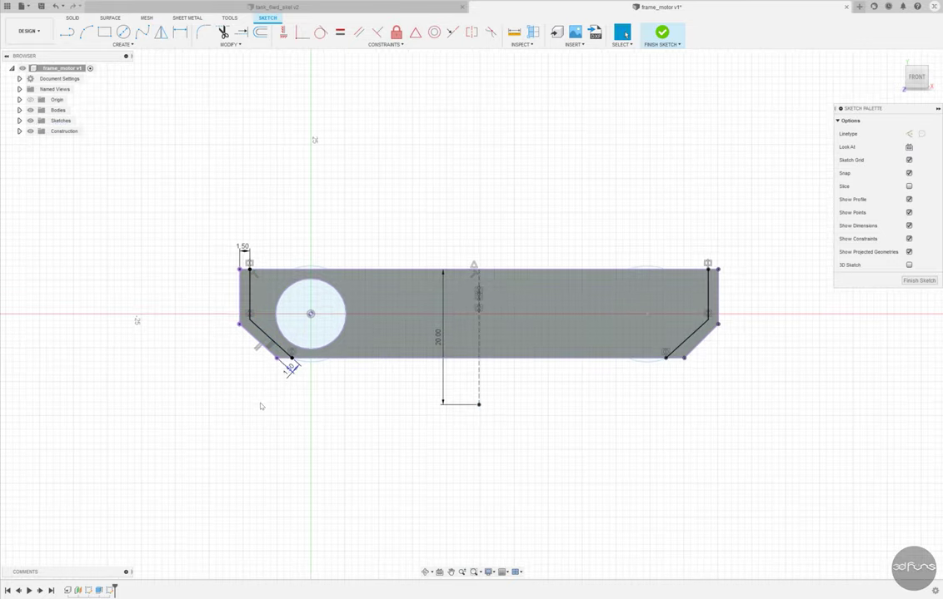
Cut both end profiles into the plate with extent To Object, then inspect the result
{"action": "left_click", "coordinate": [661, 34]}
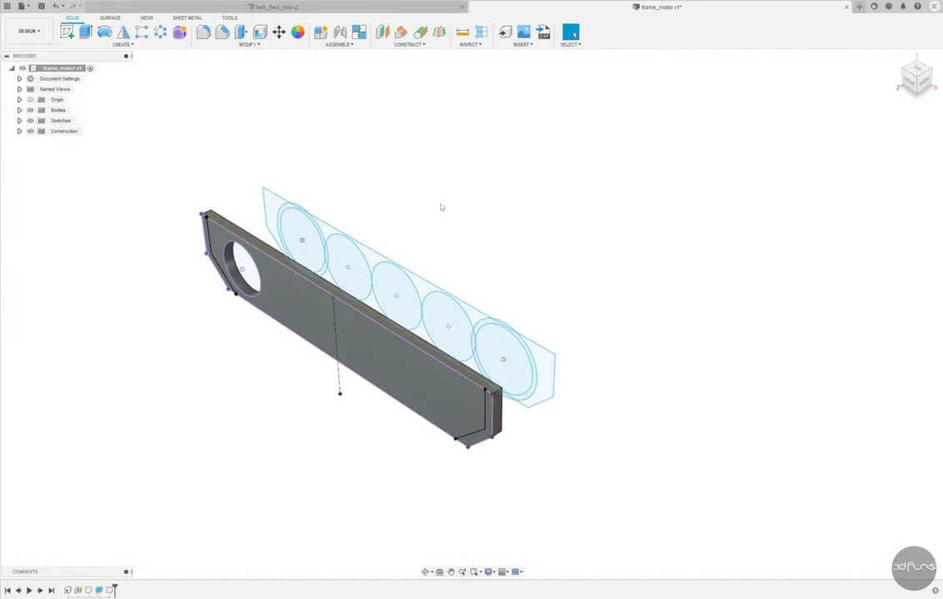
{"action": "left_click", "coordinate": [85, 32]}
{"action": "scroll", "coordinate": [209, 220], "scroll_direction": "up", "scroll_amount": 5}
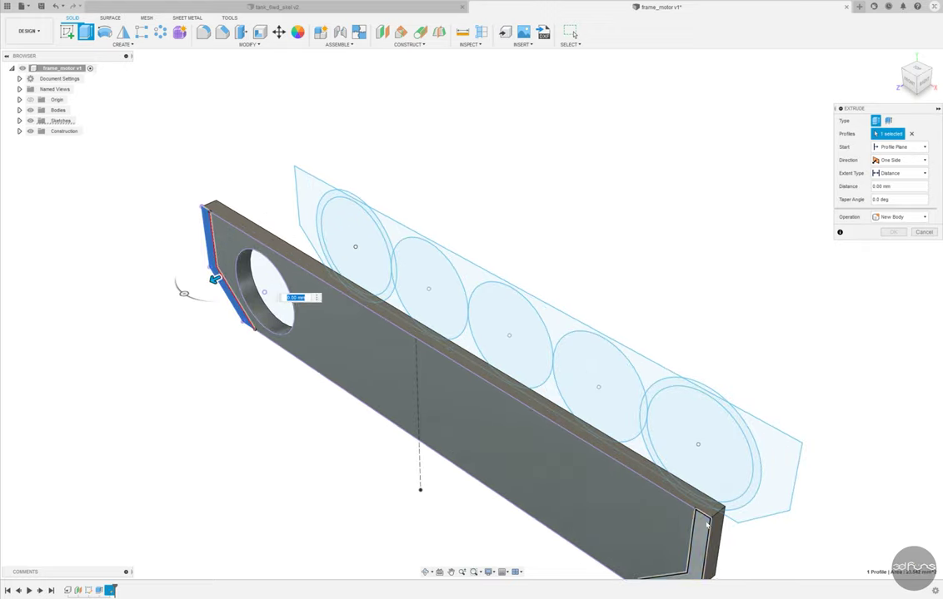
{"action": "scroll", "coordinate": [375, 358], "scroll_direction": "down", "scroll_amount": 3}
{"action": "left_click_drag", "start_coordinate": [537, 490], "coordinate": [627, 467]}
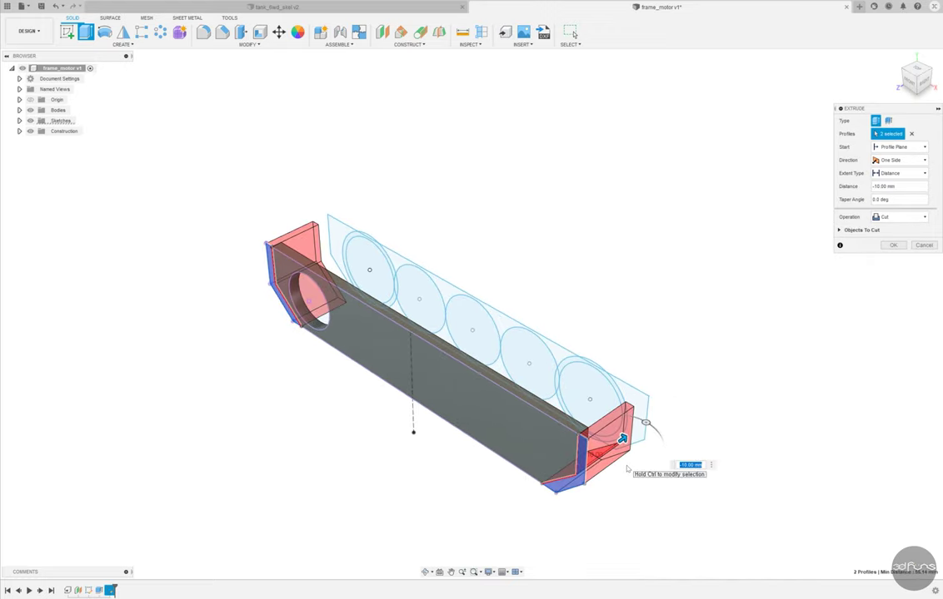
{"action": "type", "text": ".5"}
{"action": "left_click", "coordinate": [898, 173]}
{"action": "left_click", "coordinate": [891, 194]}
{"action": "left_click", "coordinate": [347, 230]}
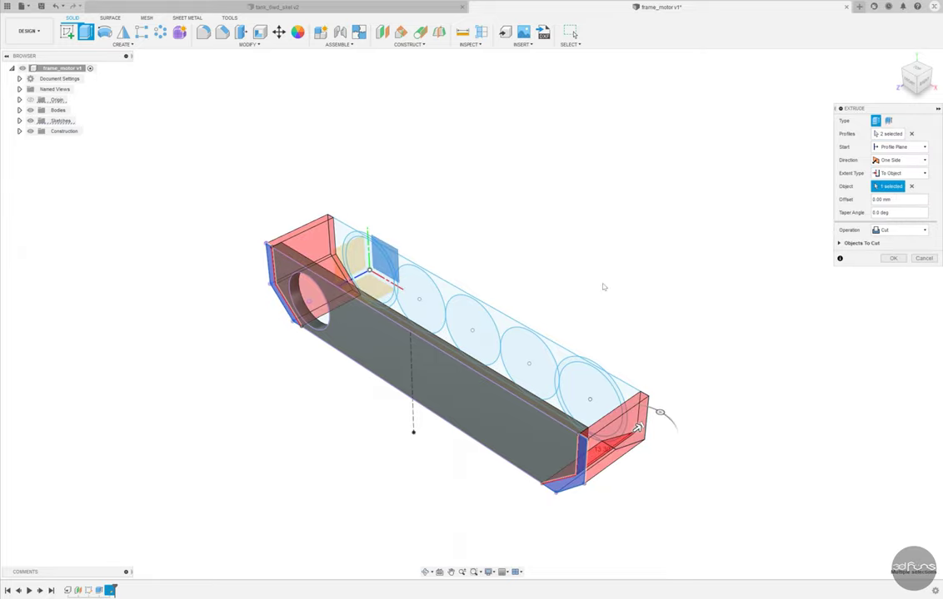
{"action": "left_click", "coordinate": [889, 261]}
{"action": "mouse_move", "coordinate": [785, 218]}
{"action": "middle_mouse_down", "text": "shift"}
{"action": "mouse_move", "coordinate": [619, 235]}
{"action": "mouse_move", "coordinate": [599, 212]}
{"action": "mouse_move", "coordinate": [607, 202]}
{"action": "mouse_move", "coordinate": [658, 268]}
{"action": "mouse_move", "coordinate": [665, 256]}
{"action": "mouse_move", "coordinate": [799, 263]}
{"action": "mouse_move", "coordinate": [799, 252]}
{"action": "middle_mouse_up", "text": "shift"}
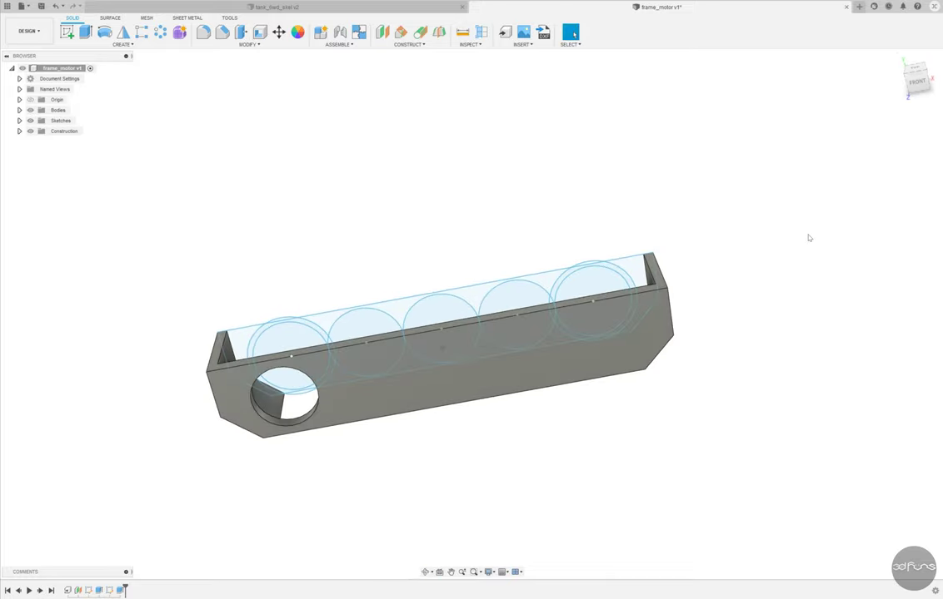
{"action": "mouse_move", "coordinate": [792, 53]}
{"action": "middle_mouse_down", "text": "shift"}
{"action": "mouse_move", "coordinate": [808, 75]}
{"action": "mouse_move", "coordinate": [753, 151]}
{"action": "middle_mouse_up", "text": "shift"}
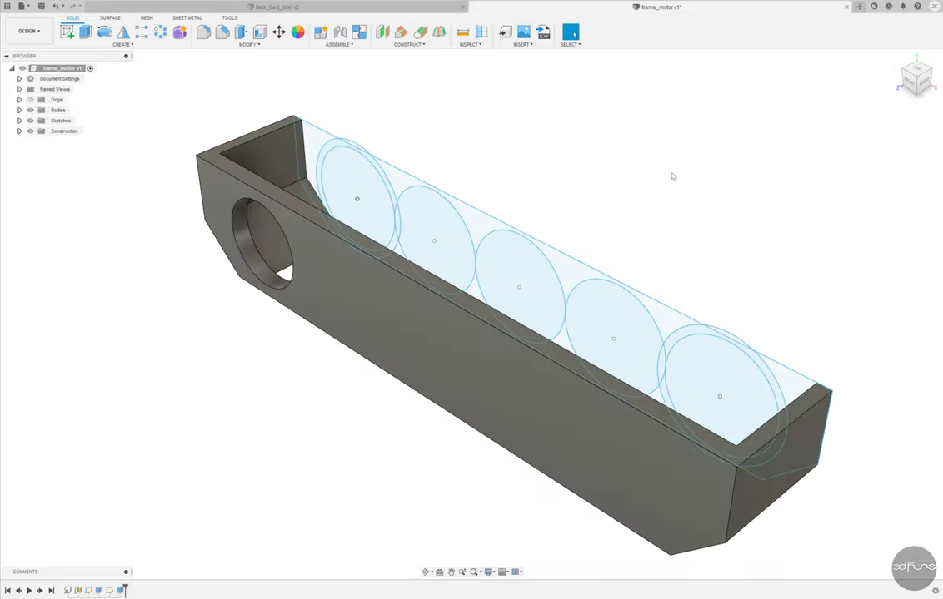
Start a new sketch on the body's front face
{"action": "left_click", "coordinate": [67, 32]}
{"action": "left_click", "coordinate": [329, 179]}
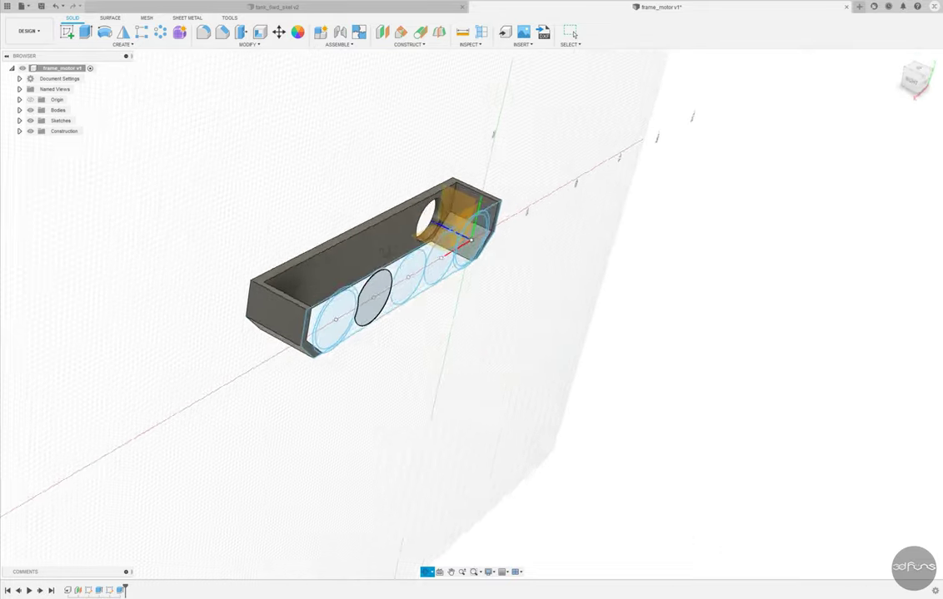
{"action": "middle_click_drag", "start_coordinate": [433, 275], "coordinate": [404, 291], "text": "shift"}
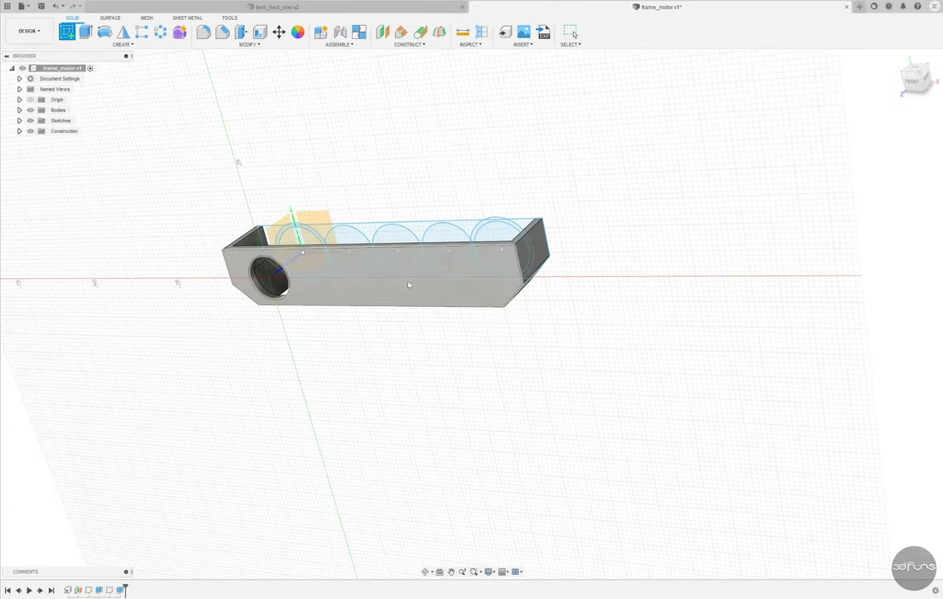
{"action": "left_click", "coordinate": [403, 292]}
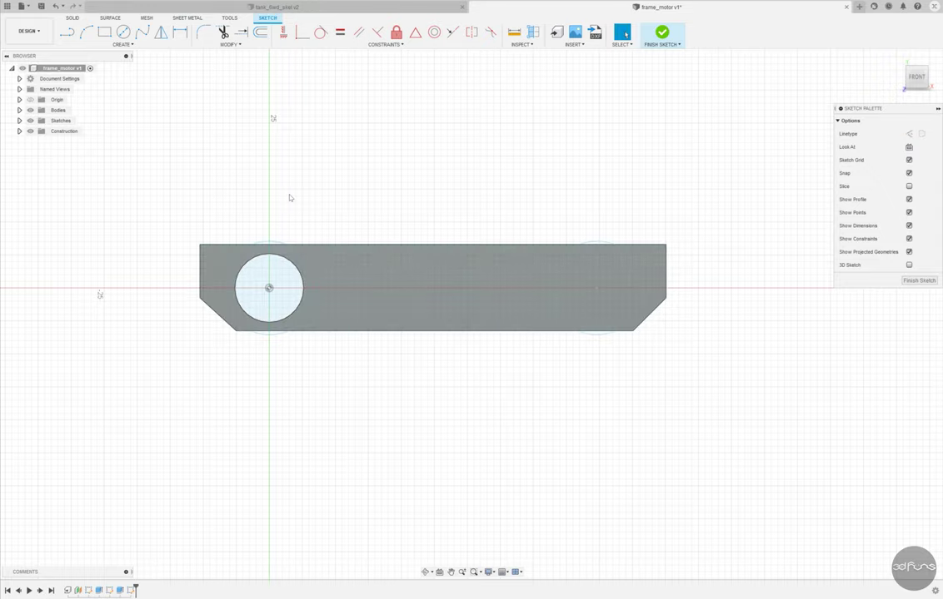
Draw a thin slot rectangle along the body's bottom edge
{"action": "left_click", "coordinate": [104, 32]}
{"action": "left_click", "coordinate": [373, 331]}
{"action": "left_click", "coordinate": [527, 318]}
{"action": "scroll", "coordinate": [379, 327], "scroll_direction": "down", "scroll_amount": 1}
{"action": "scroll", "coordinate": [380, 328], "scroll_direction": "up", "scroll_amount": 3}
Add two short vertical lines from the rectangle down past the body near each end
{"action": "left_click", "coordinate": [67, 32]}
{"action": "scroll", "coordinate": [350, 291], "scroll_direction": "up", "scroll_amount": 2}
{"action": "left_click", "coordinate": [379, 318]}
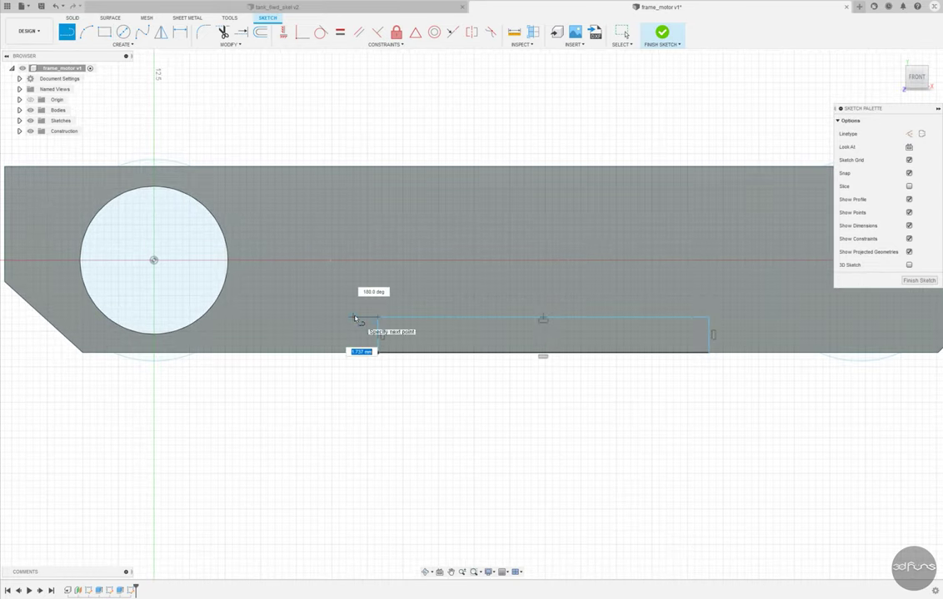
{"action": "key", "text": "Escape"}
{"action": "scroll", "coordinate": [391, 326], "scroll_direction": "up", "scroll_amount": 2}
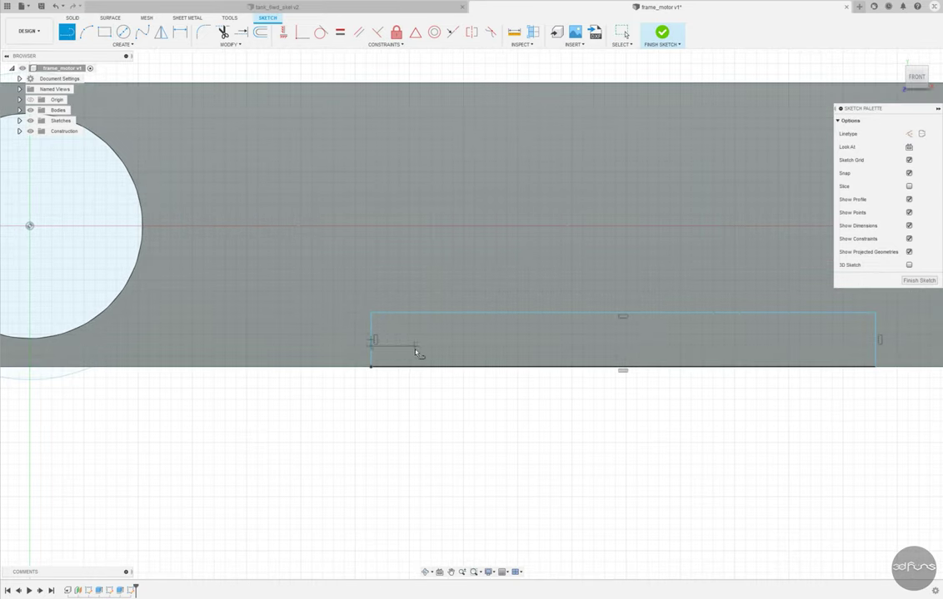
{"action": "left_click", "coordinate": [416, 353]}
{"action": "left_click", "coordinate": [420, 393]}
{"action": "scroll", "coordinate": [420, 393], "scroll_direction": "down", "scroll_amount": 1}
{"action": "scroll", "coordinate": [488, 427], "scroll_direction": "down", "scroll_amount": 1}
{"action": "key", "text": "Escape"}
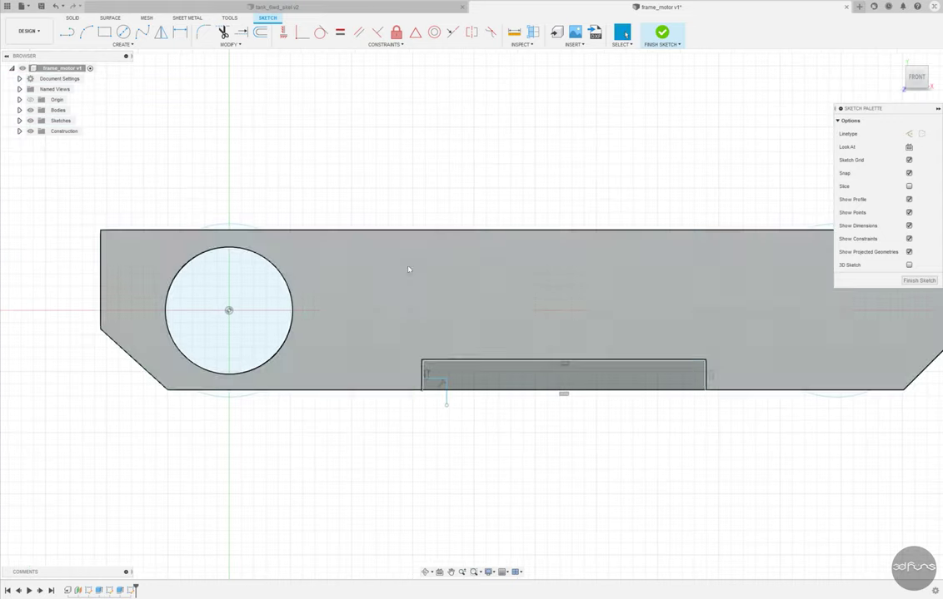
{"action": "left_click", "coordinate": [74, 38]}
{"action": "scroll", "coordinate": [762, 428], "scroll_direction": "up", "scroll_amount": 2}
{"action": "left_click", "coordinate": [628, 349]}
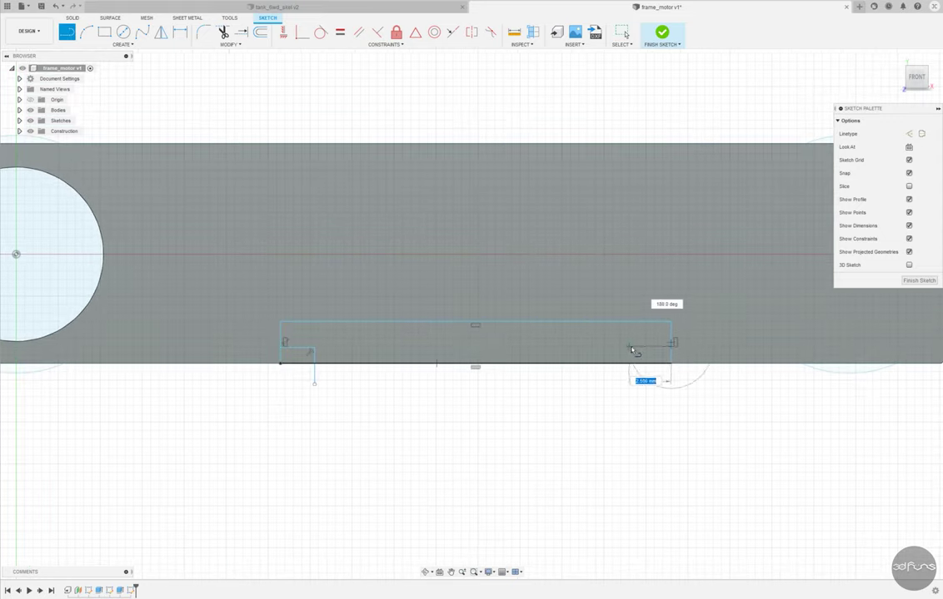
{"action": "left_click", "coordinate": [629, 421]}
{"action": "key", "text": "Escape"}
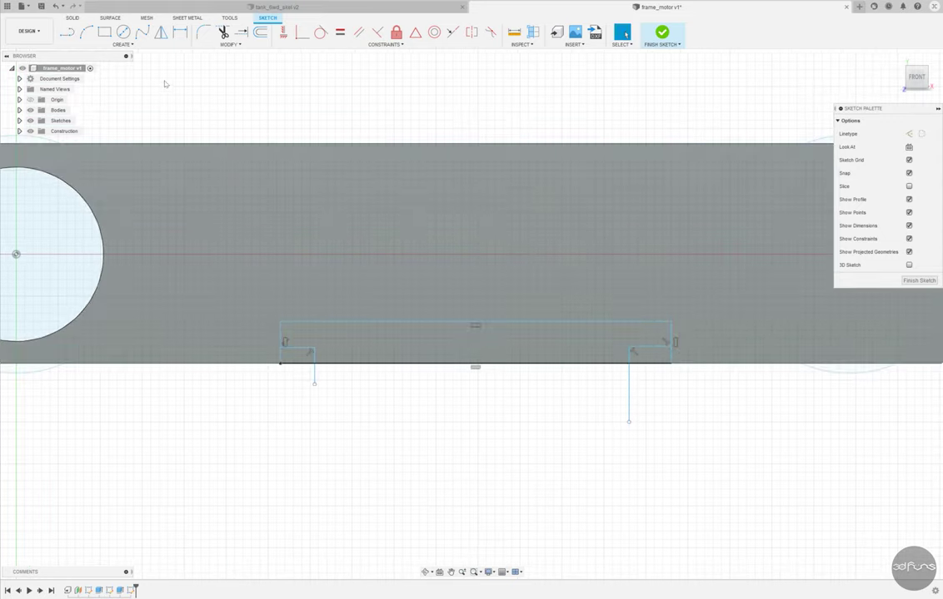
Trim the excess line segments and constrain the slot's left end line vertical
{"action": "left_click", "coordinate": [222, 31]}
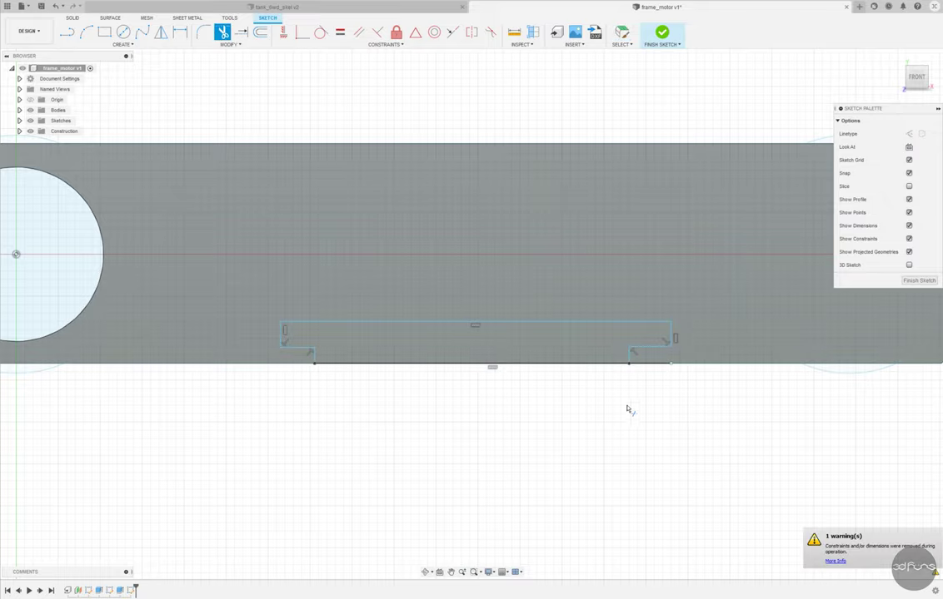
{"action": "key", "text": "Escape"}
{"action": "scroll", "coordinate": [375, 349], "scroll_direction": "down", "scroll_amount": 3}
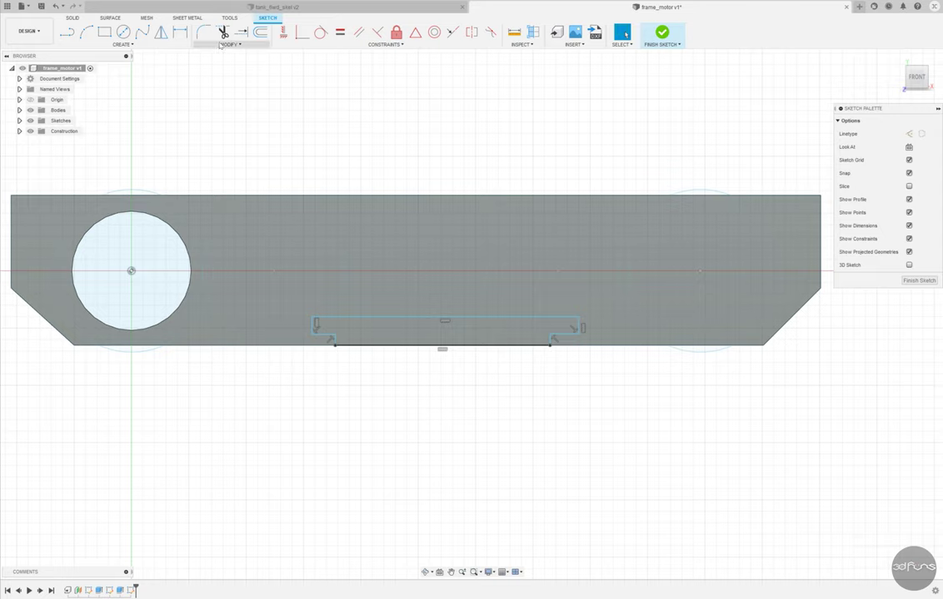
{"action": "left_click", "coordinate": [339, 31]}
{"action": "scroll", "coordinate": [353, 338], "scroll_direction": "up", "scroll_amount": 2}
{"action": "left_click", "coordinate": [288, 334]}
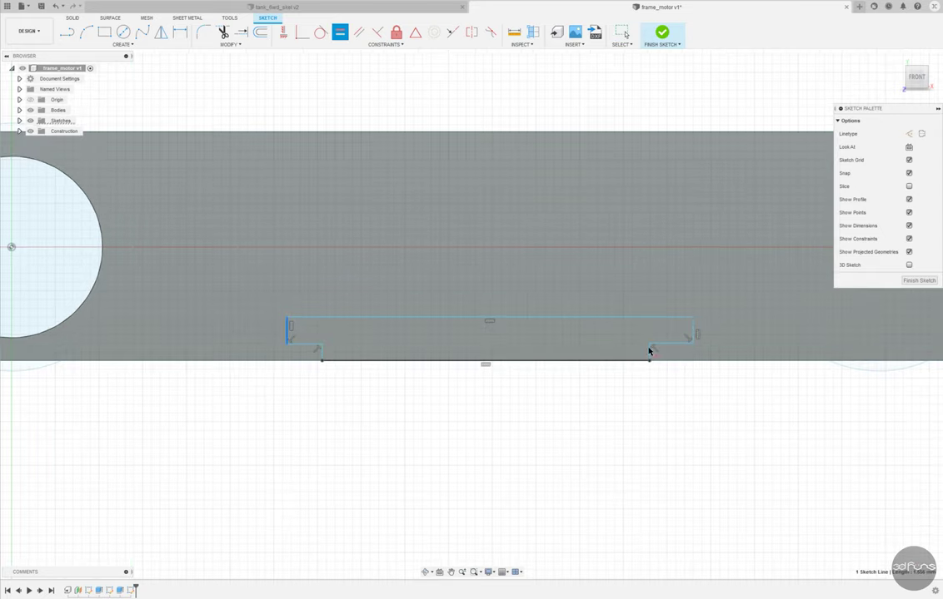
Constrain the slot's right end line and dimension the slot's overall 3.50 height
{"action": "left_click", "coordinate": [694, 330]}
{"action": "scroll", "coordinate": [666, 376], "scroll_direction": "up", "scroll_amount": 1}
{"action": "key", "text": "Escape"}
{"action": "scroll", "coordinate": [582, 328], "scroll_direction": "down", "scroll_amount": 3}
{"action": "left_click", "coordinate": [180, 33]}
{"action": "left_click", "coordinate": [412, 350]}
{"action": "left_click", "coordinate": [391, 317]}
{"action": "left_click", "coordinate": [308, 325]}
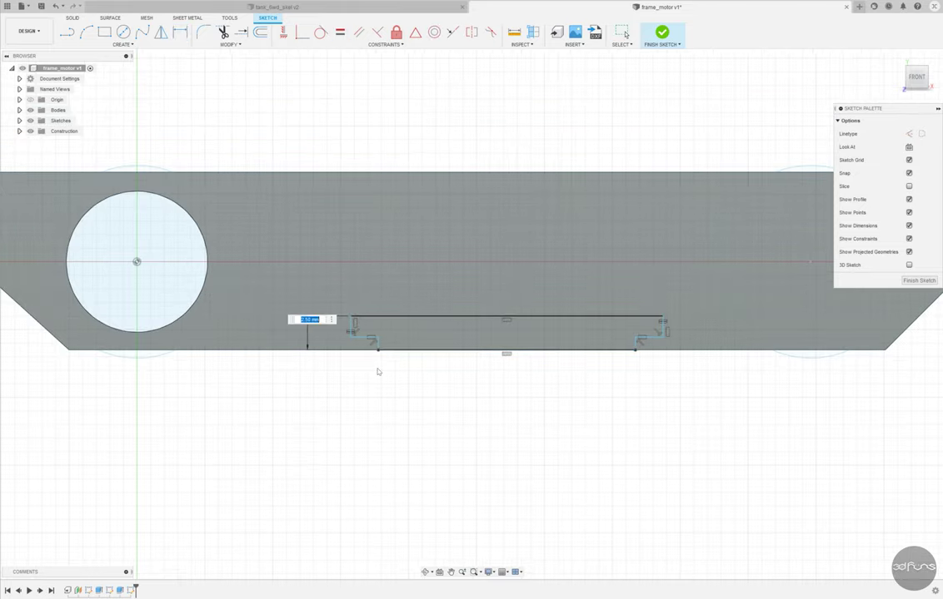
{"action": "key", "text": "Return"}
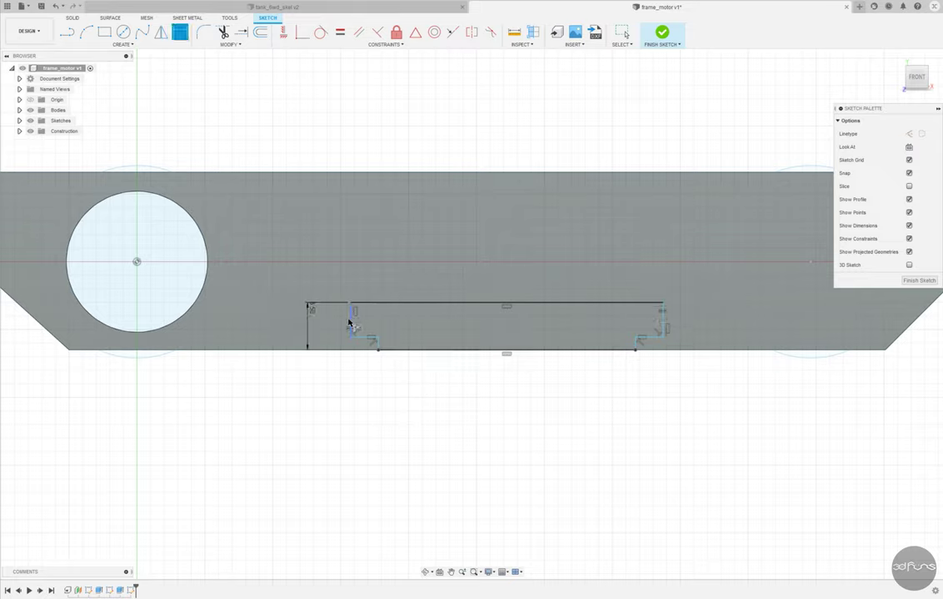
Dimension the 1.40 step height, 2.00 step width and 25.00 bottom line
{"action": "left_click", "coordinate": [333, 319]}
{"action": "key", "text": "Return"}
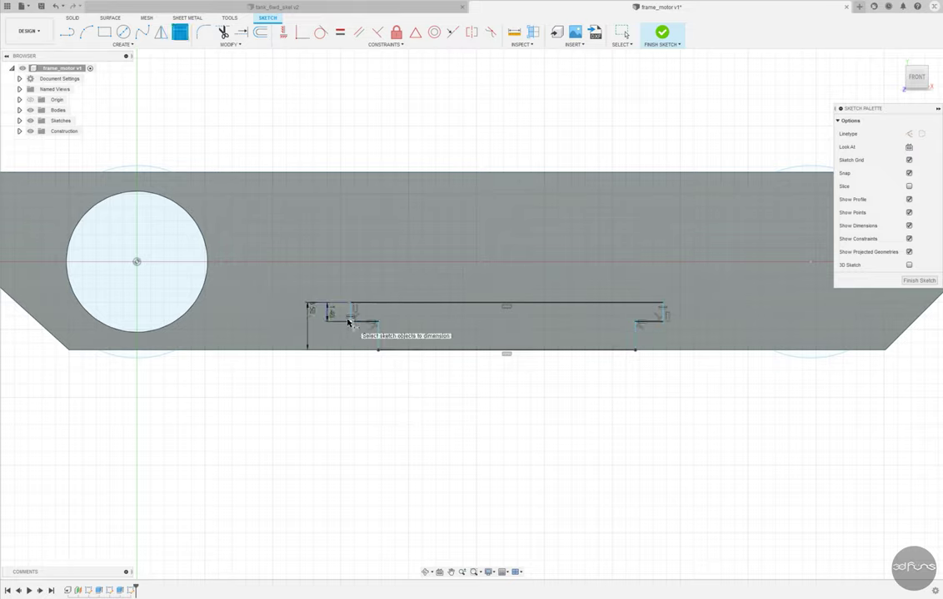
{"action": "left_click", "coordinate": [353, 322]}
{"action": "left_click", "coordinate": [362, 332]}
{"action": "key", "text": "Return"}
{"action": "left_click", "coordinate": [457, 351]}
{"action": "left_click", "coordinate": [455, 376]}
{"action": "type", "text": "25"}
{"action": "key", "text": "Return"}
{"action": "scroll", "coordinate": [456, 380], "scroll_direction": "down", "scroll_amount": 3}
{"action": "scroll", "coordinate": [457, 381], "scroll_direction": "up", "scroll_amount": 2}
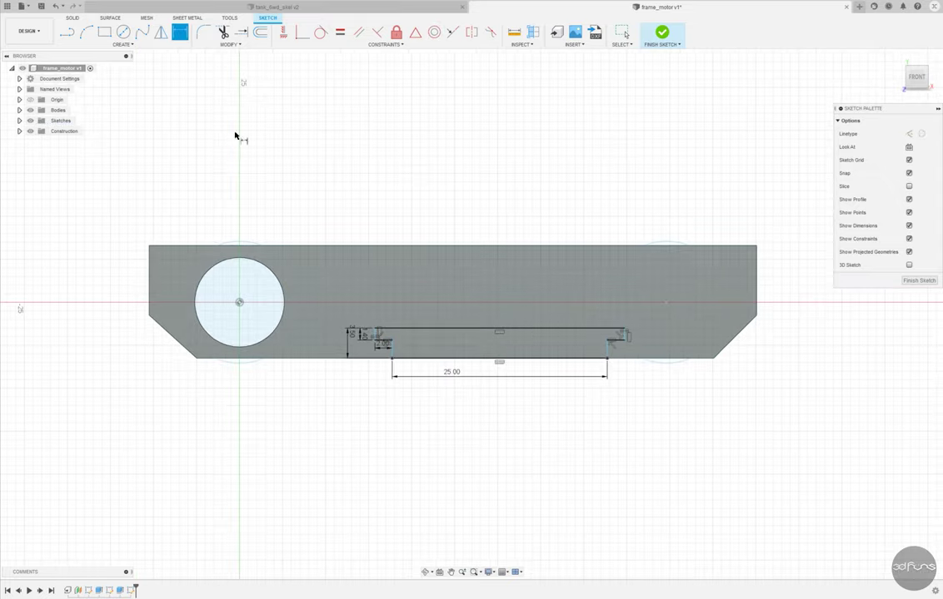
Start a vertical line from the top edge, then cancel it
{"action": "key", "text": "l"}
{"action": "left_click", "coordinate": [454, 247]}
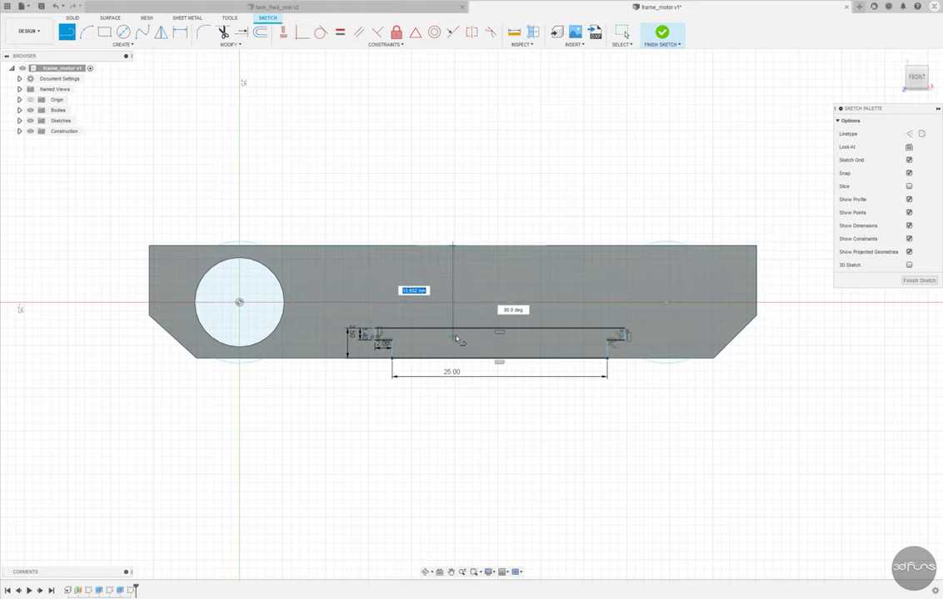
{"action": "scroll", "coordinate": [448, 402], "scroll_direction": "up", "scroll_amount": 2}
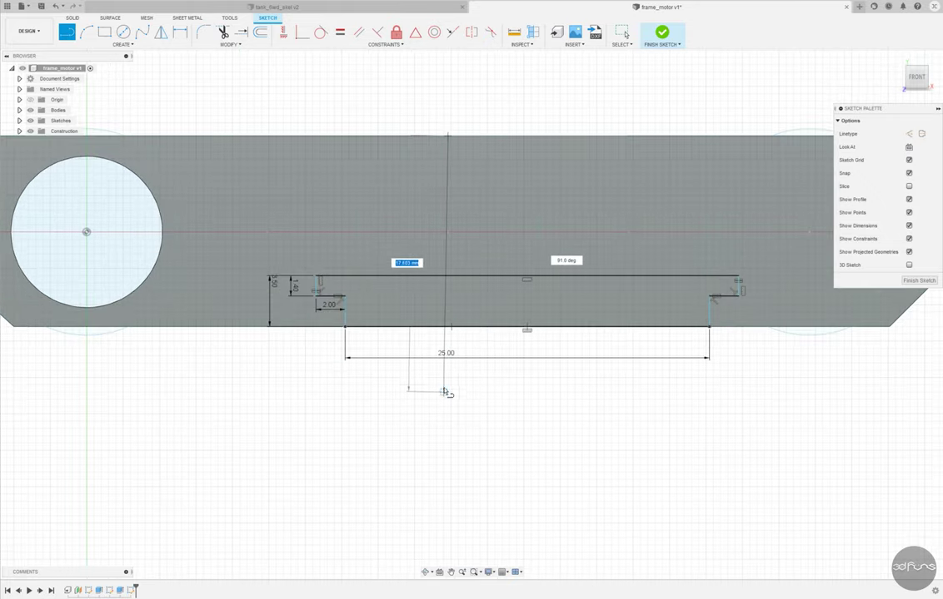
{"action": "key", "text": "Escape"}
{"action": "left_click", "coordinate": [121, 44]}
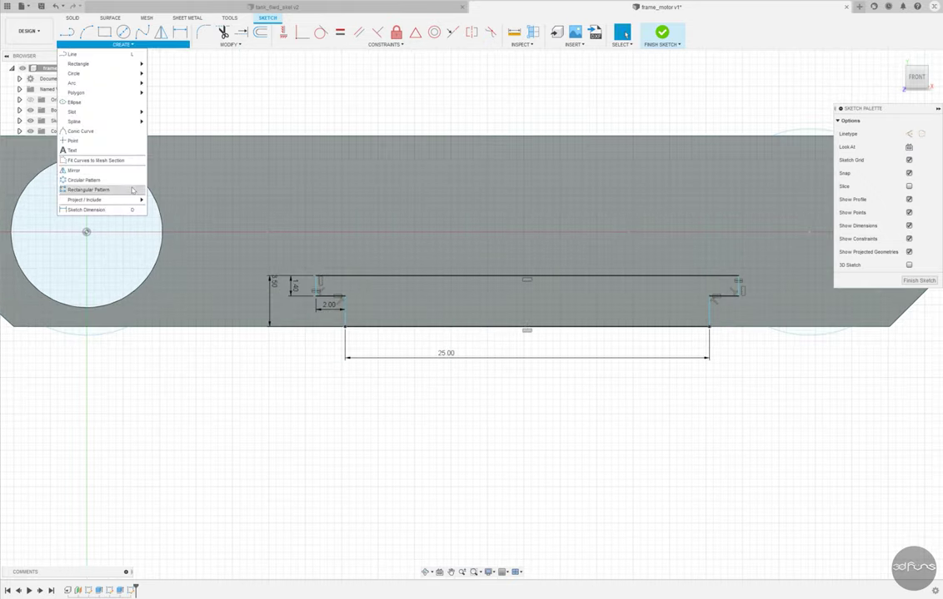
Project the body edge into the slot sketch
{"action": "left_click", "coordinate": [163, 199]}
{"action": "left_click", "coordinate": [542, 167]}
{"action": "key", "text": "Return"}
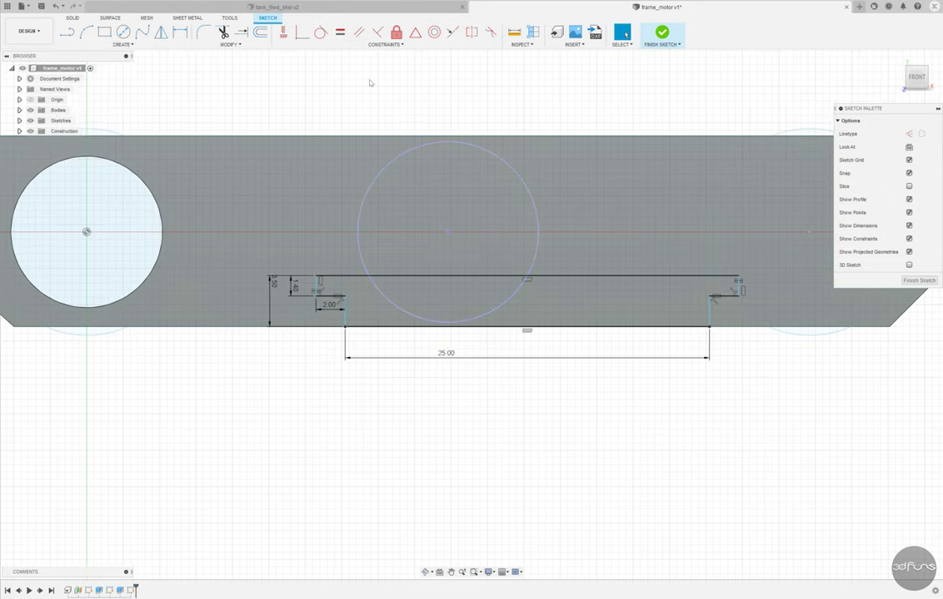
Draw a 10 mm vertical construction line down from the circle's centre
{"action": "key", "text": "l"}
{"action": "left_click", "coordinate": [448, 232]}
{"action": "type", "text": "10"}
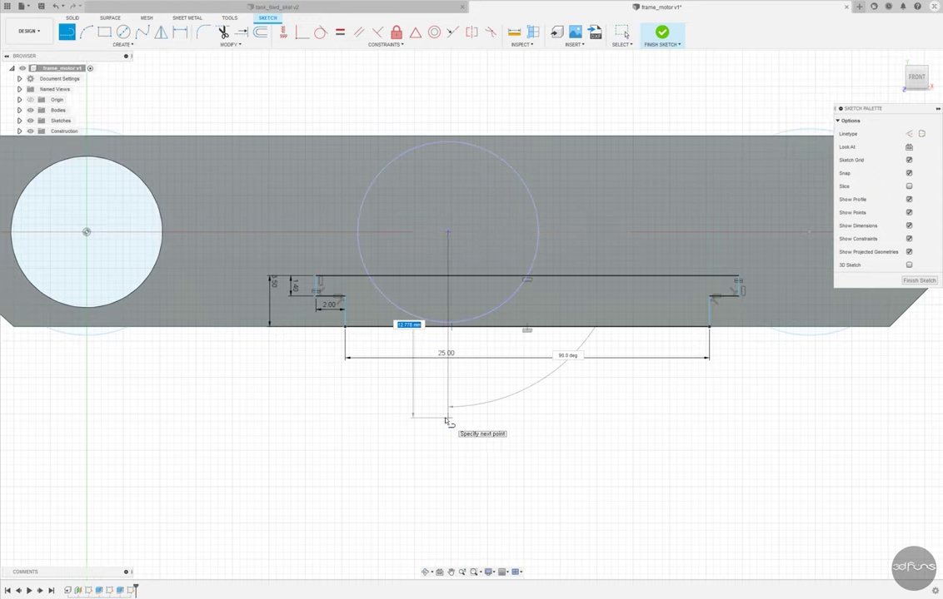
{"action": "key", "text": "Return"}
{"action": "key", "text": "Escape"}
{"action": "left_click", "coordinate": [448, 350]}
{"action": "key", "text": "x"}
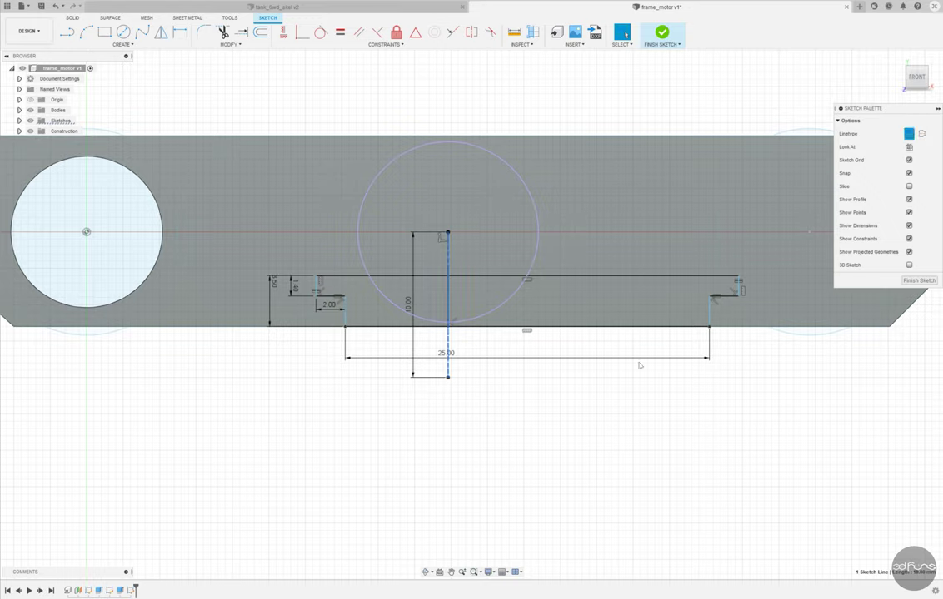
Finish the sketch and pick the first slot profile to extrude
{"action": "left_click", "coordinate": [346, 327]}
{"action": "key", "text": "Escape"}
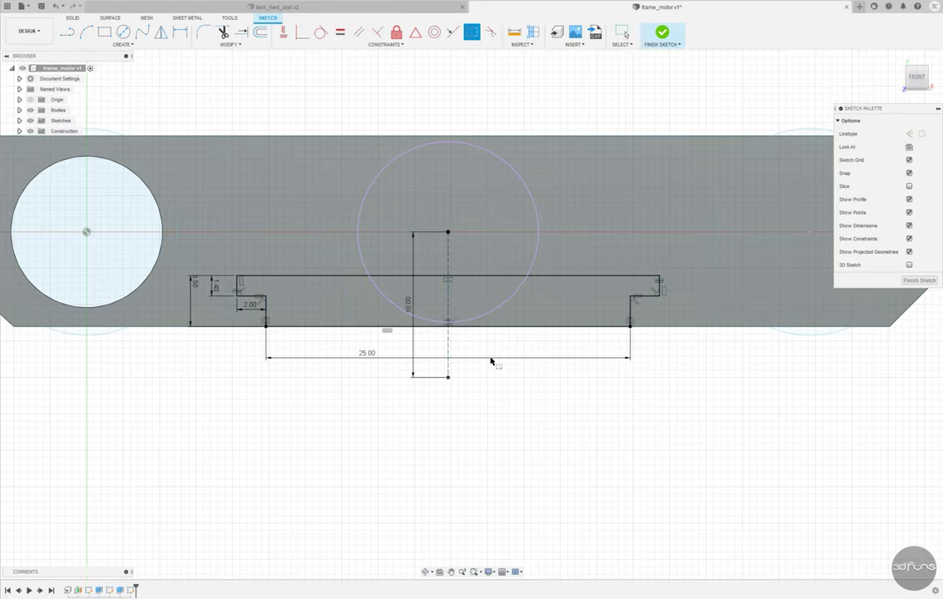
{"action": "scroll", "coordinate": [512, 401], "scroll_direction": "down", "scroll_amount": 2}
{"action": "key", "text": "e"}
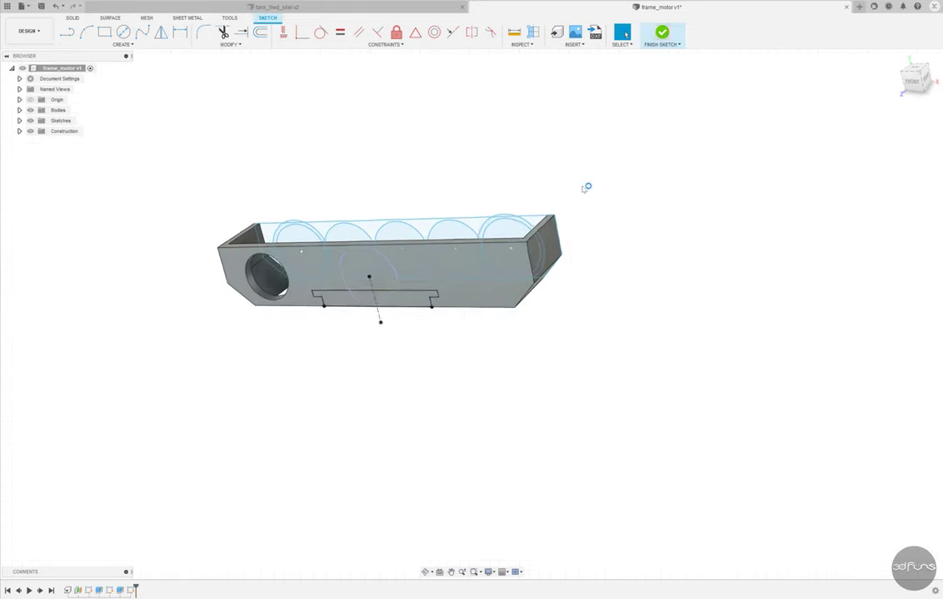
{"action": "left_click", "coordinate": [379, 287]}
Extrude both slot profiles, then change the feature's operation from Cut to Join
{"action": "left_click", "coordinate": [374, 281]}
{"action": "left_click_drag", "start_coordinate": [379, 284], "coordinate": [398, 279]}
{"action": "key", "text": "Return"}
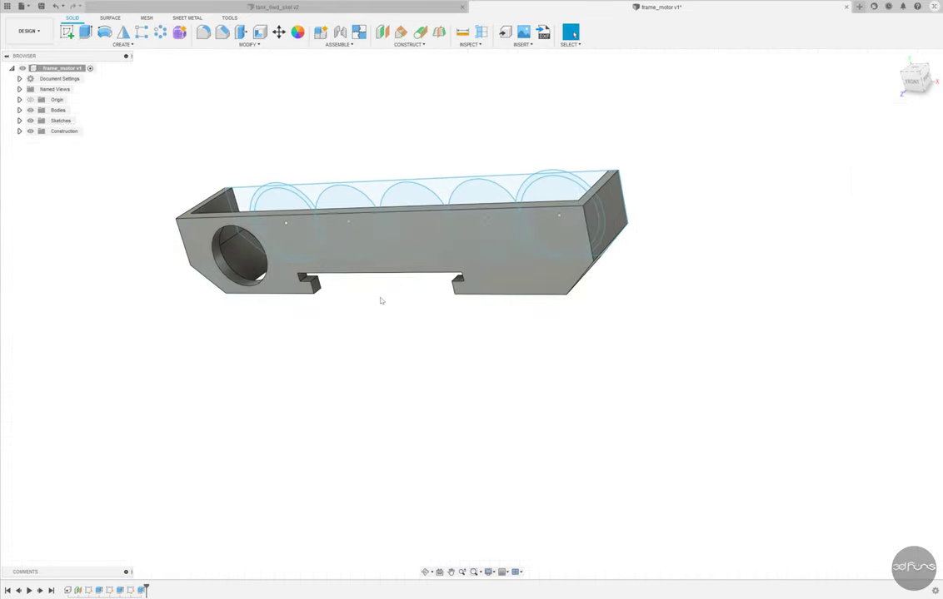
{"action": "right_click", "coordinate": [143, 590]}
{"action": "left_click", "coordinate": [171, 486]}
{"action": "left_click", "coordinate": [899, 217]}
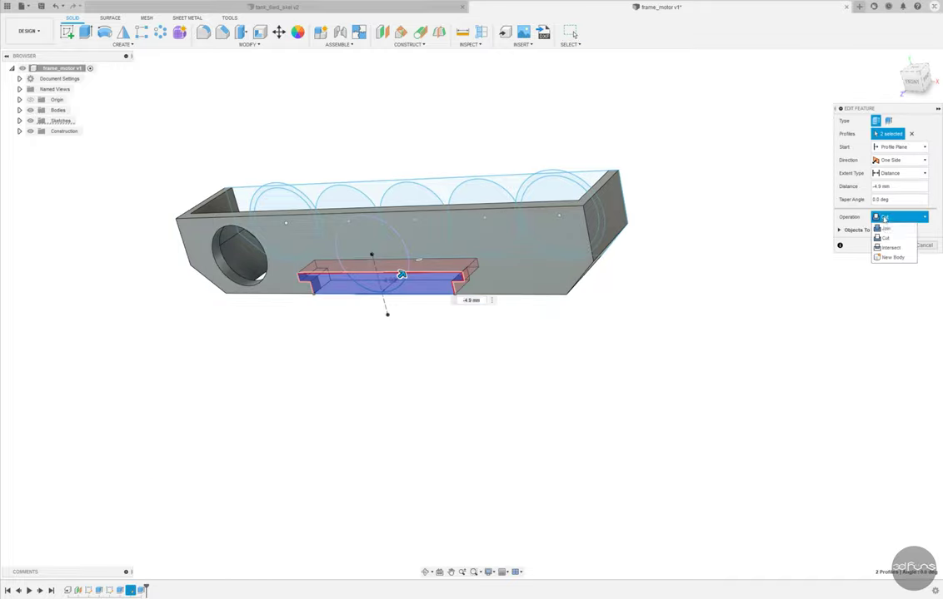
{"action": "left_click", "coordinate": [884, 225]}
{"action": "left_click", "coordinate": [893, 233]}
Orbit the model round to the end face with the large hole
{"action": "mouse_move", "coordinate": [679, 309]}
{"action": "middle_mouse_down", "text": "shift"}
{"action": "mouse_move", "coordinate": [563, 309]}
{"action": "mouse_move", "coordinate": [524, 326]}
{"action": "mouse_move", "coordinate": [533, 275]}
{"action": "mouse_move", "coordinate": [541, 293]}
{"action": "middle_mouse_up", "text": "shift"}
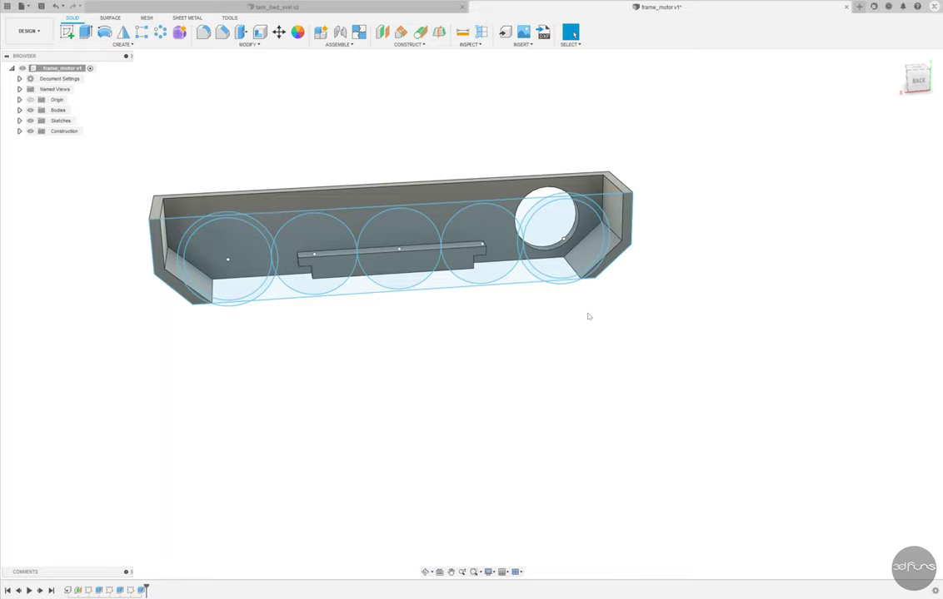
{"action": "key", "text": "e"}
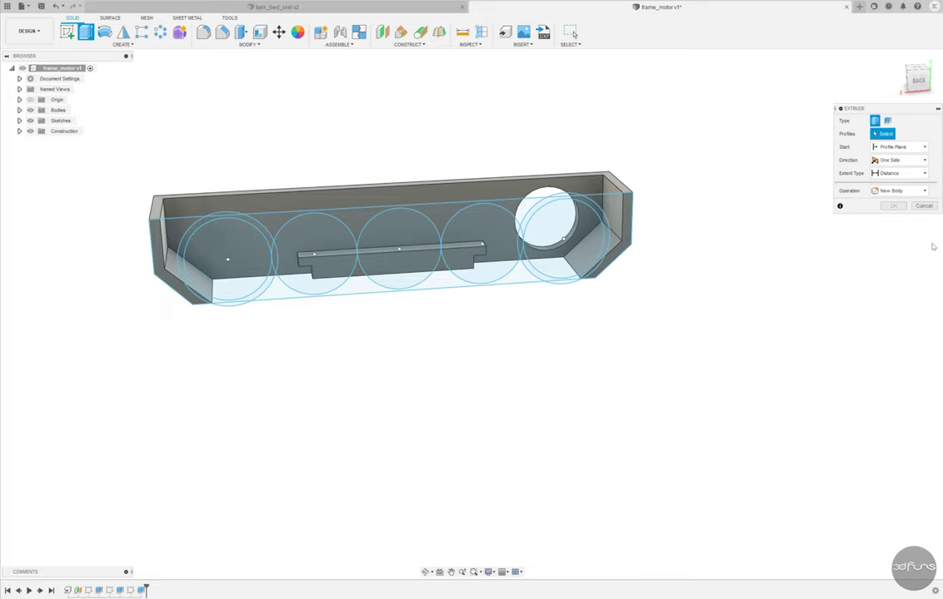
{"action": "key", "text": "Escape"}
{"action": "mouse_move", "coordinate": [527, 311]}
{"action": "middle_mouse_down", "text": "shift"}
{"action": "mouse_move", "coordinate": [648, 276]}
{"action": "mouse_move", "coordinate": [383, 169]}
{"action": "middle_mouse_up", "text": "shift"}
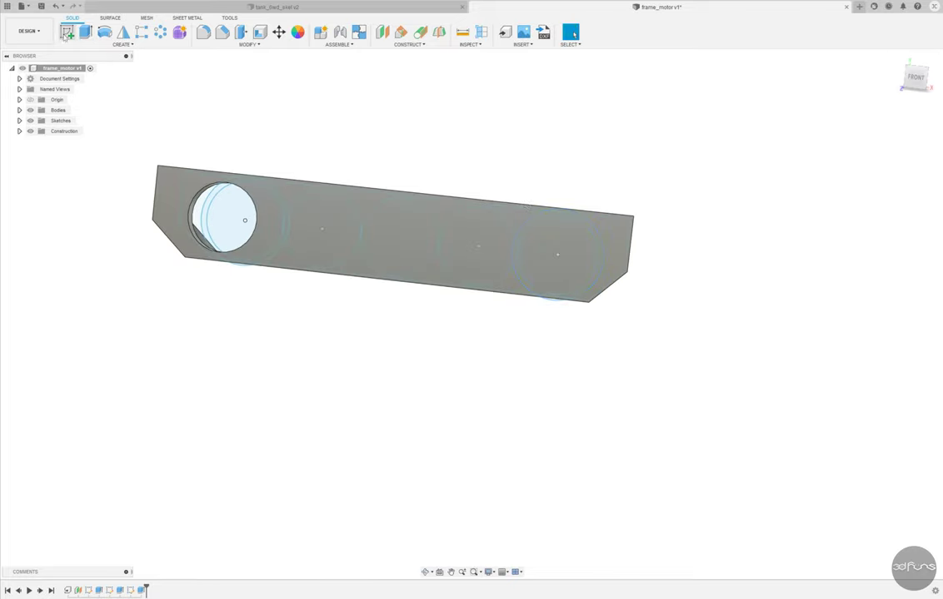
Sketch on the end face and draw a rectangle around the large hole
{"action": "left_click", "coordinate": [66, 33]}
{"action": "left_click", "coordinate": [277, 212]}
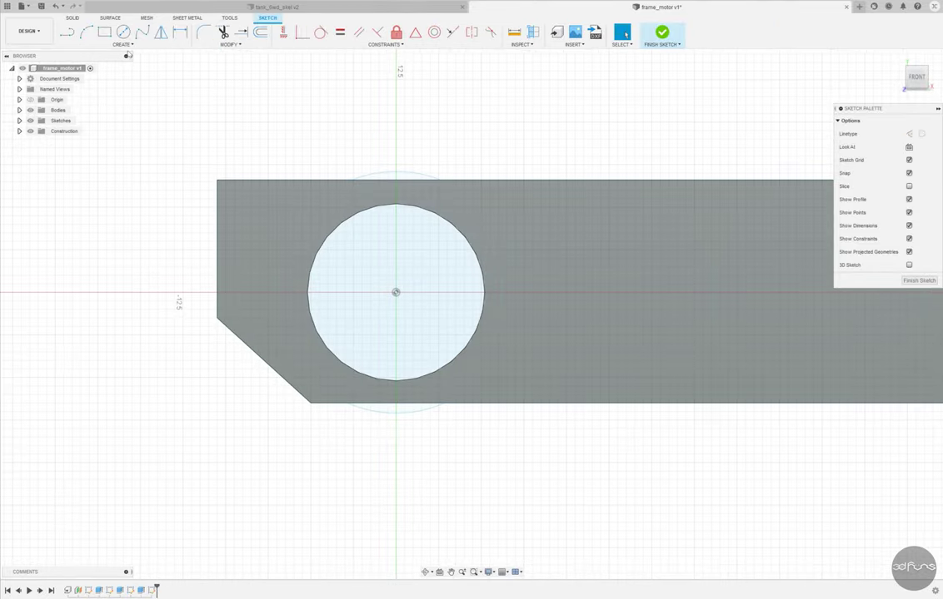
{"action": "left_click", "coordinate": [104, 32]}
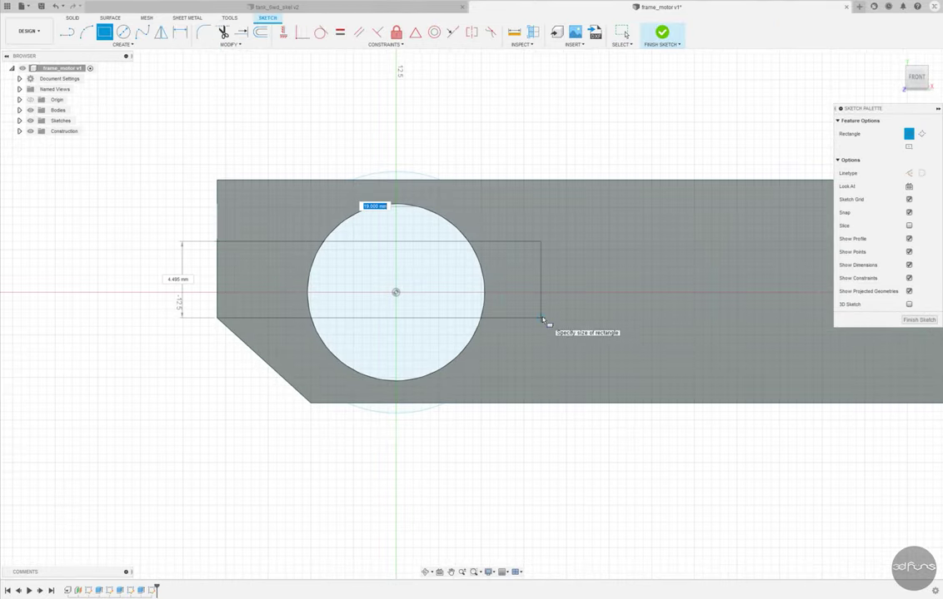
{"action": "left_click", "coordinate": [551, 334]}
{"action": "scroll", "coordinate": [443, 251], "scroll_direction": "up", "scroll_amount": 2}
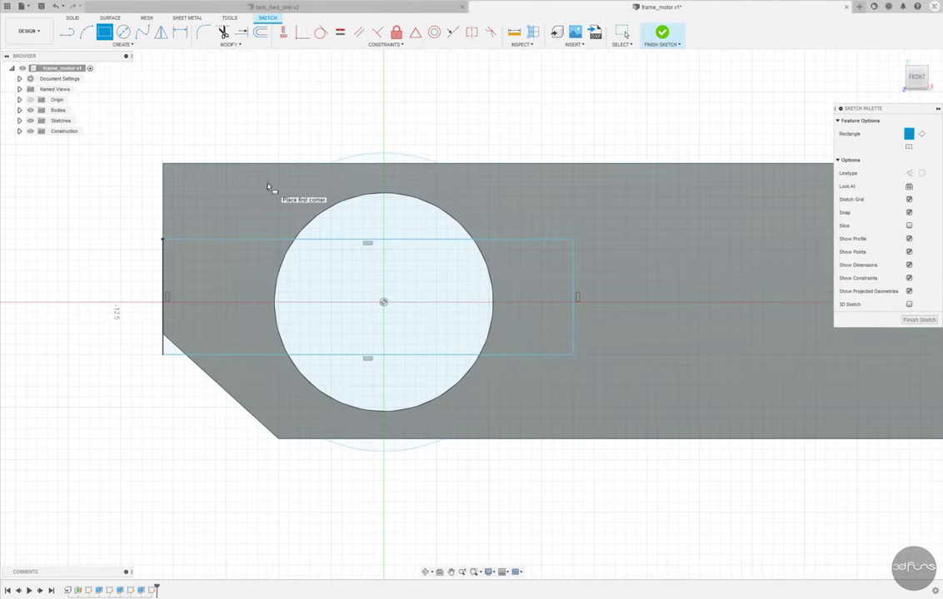
Add small circles either side of the hole and make them equal
{"action": "key", "text": "c"}
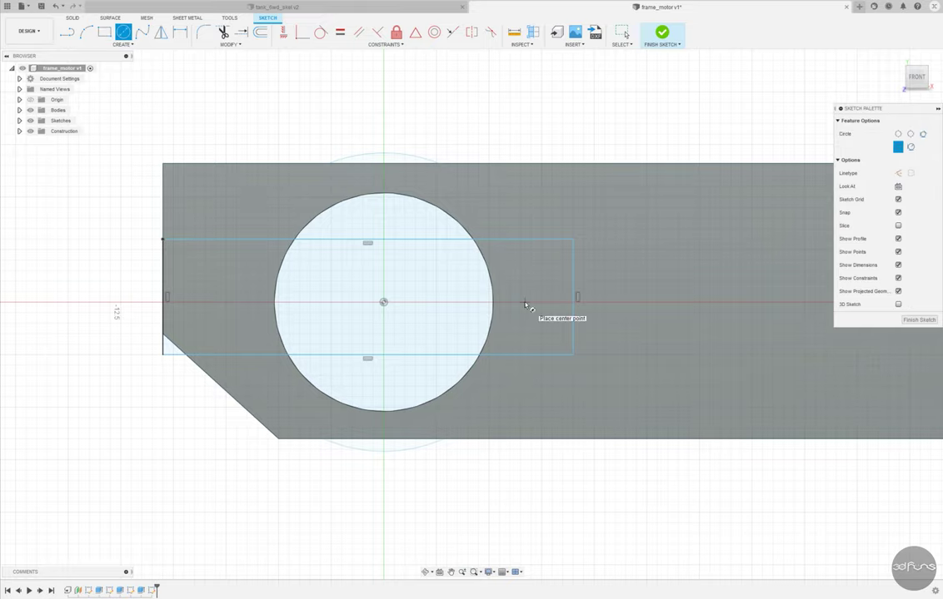
{"action": "left_click", "coordinate": [525, 304]}
{"action": "left_click", "coordinate": [530, 290]}
{"action": "key", "text": "Escape"}
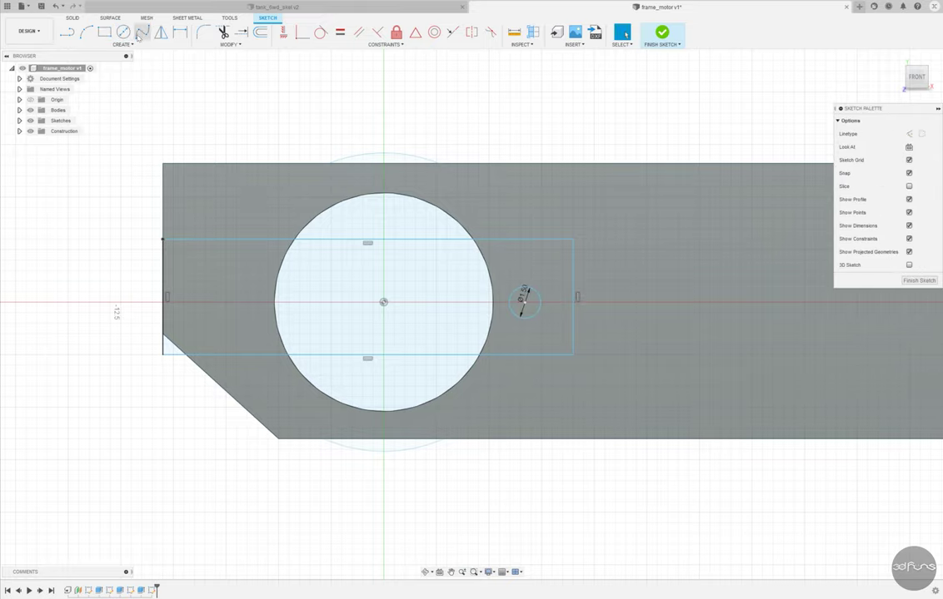
{"action": "key", "text": "c"}
{"action": "left_click", "coordinate": [225, 297]}
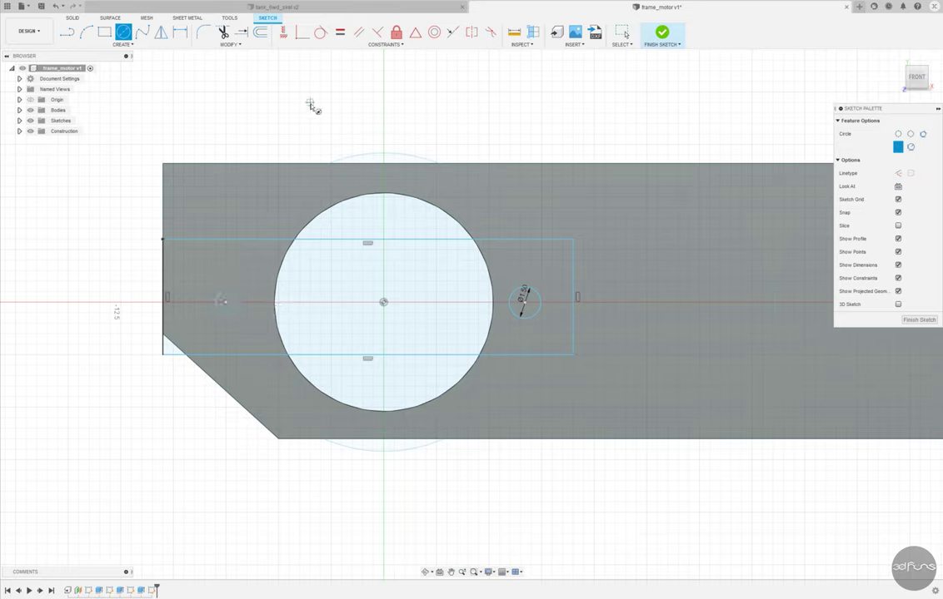
{"action": "key", "text": "Escape"}
{"action": "left_click", "coordinate": [226, 302]}
{"action": "left_click", "coordinate": [523, 293]}
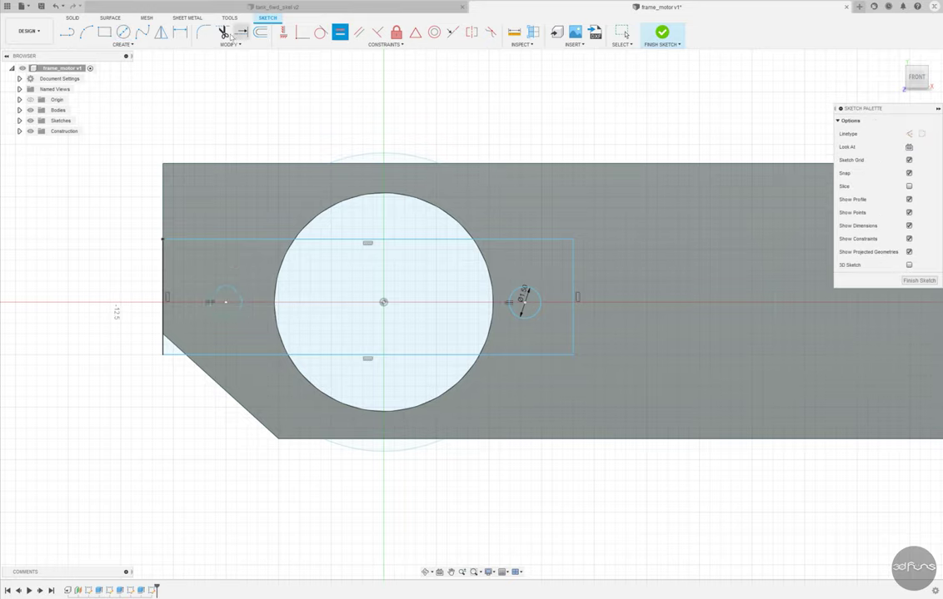
{"action": "left_click", "coordinate": [181, 33]}
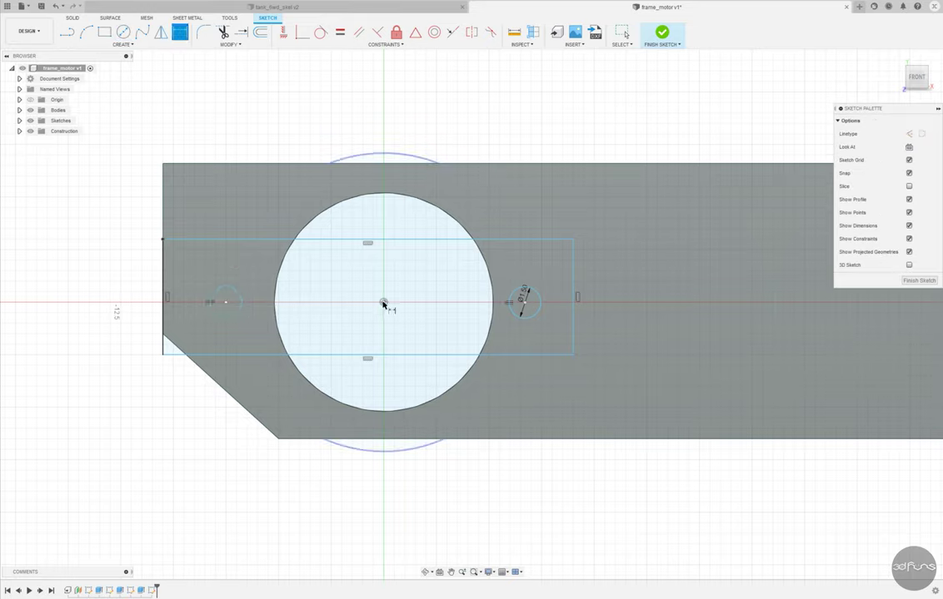
Space both small circles 7.00 from the large hole's centre
{"action": "left_click", "coordinate": [523, 302]}
{"action": "left_click", "coordinate": [383, 302]}
{"action": "left_click", "coordinate": [478, 127]}
{"action": "type", "text": "7"}
{"action": "key", "text": "Return"}
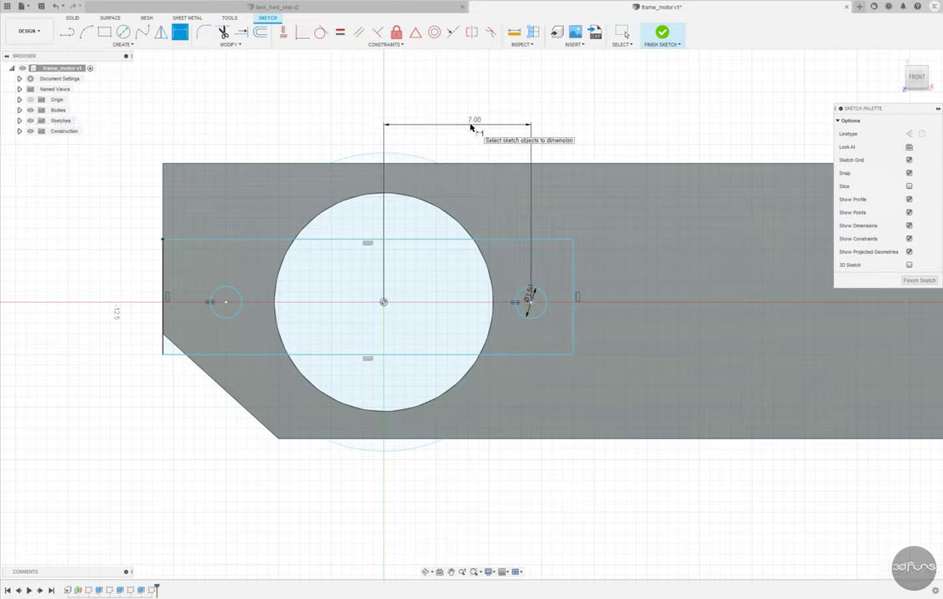
{"action": "left_click", "coordinate": [226, 302]}
{"action": "left_click", "coordinate": [300, 122]}
{"action": "type", "text": "7"}
{"action": "key", "text": "Return"}
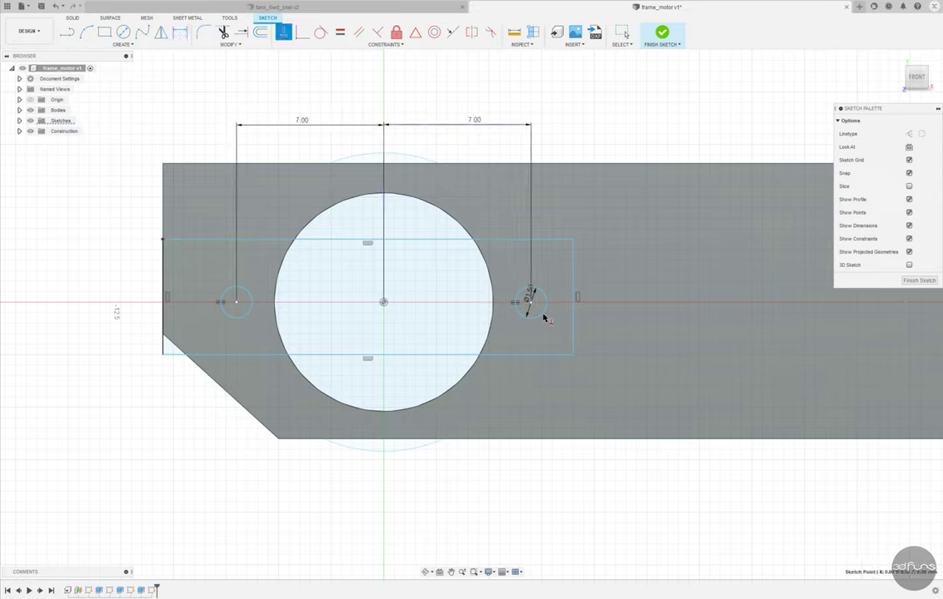
{"action": "left_click", "coordinate": [530, 303]}
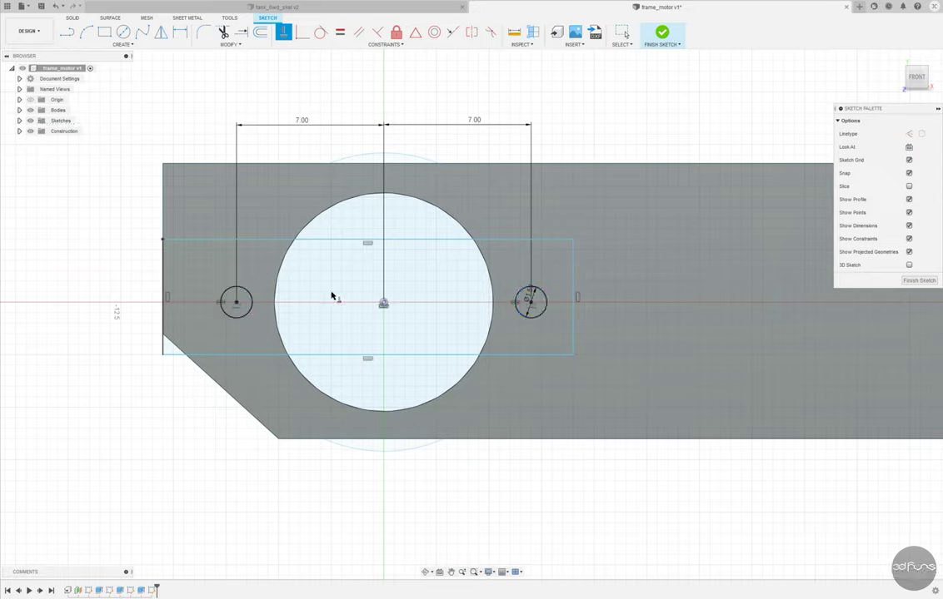
{"action": "left_click", "coordinate": [622, 33]}
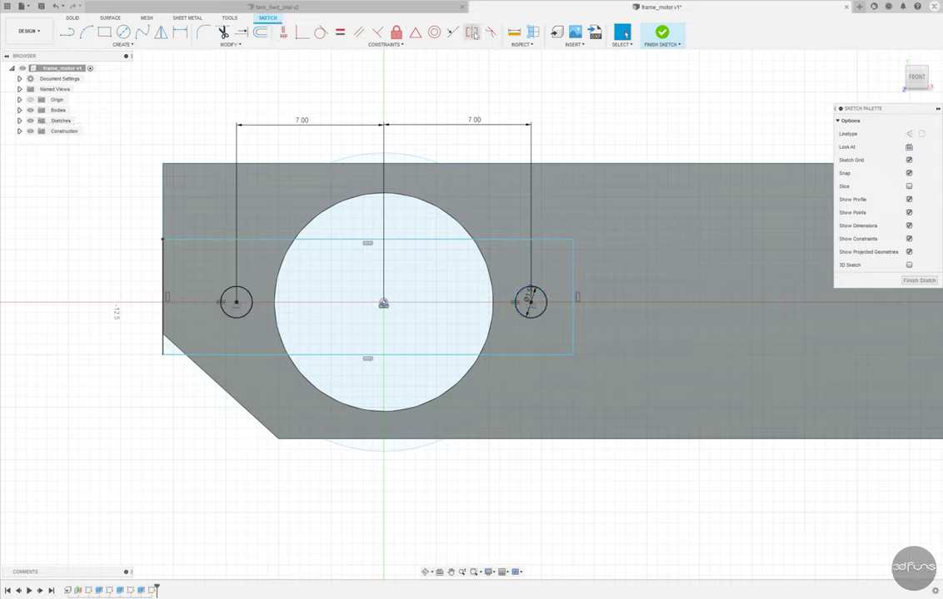
Set the rectangle height to 5.00 and the right hole 2.50 above the tab bottom
{"action": "left_click", "coordinate": [183, 35]}
{"action": "left_click", "coordinate": [573, 307]}
{"action": "left_click", "coordinate": [604, 299]}
{"action": "type", "text": "5"}
{"action": "key", "text": "Return"}
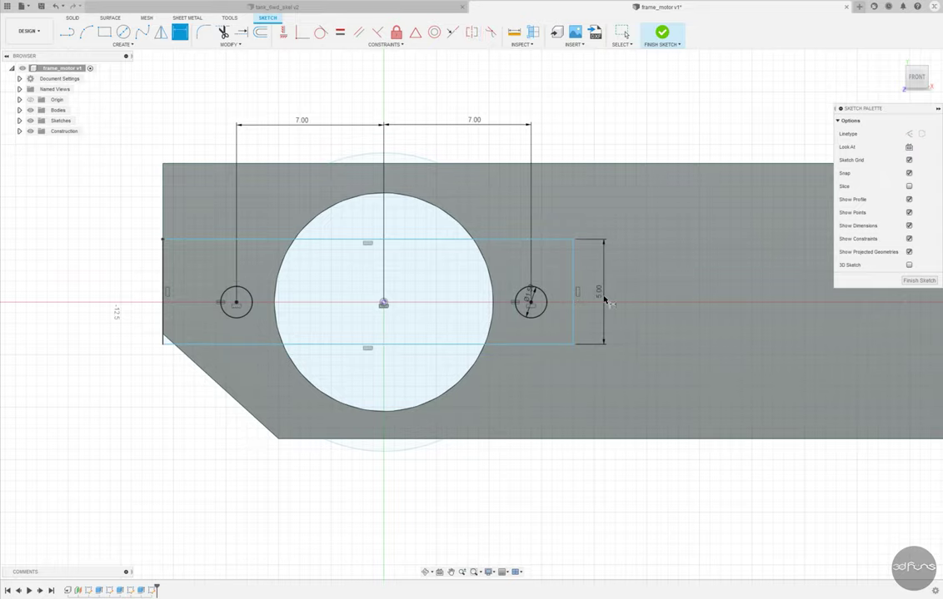
{"action": "left_click", "coordinate": [531, 304]}
{"action": "left_click", "coordinate": [556, 343]}
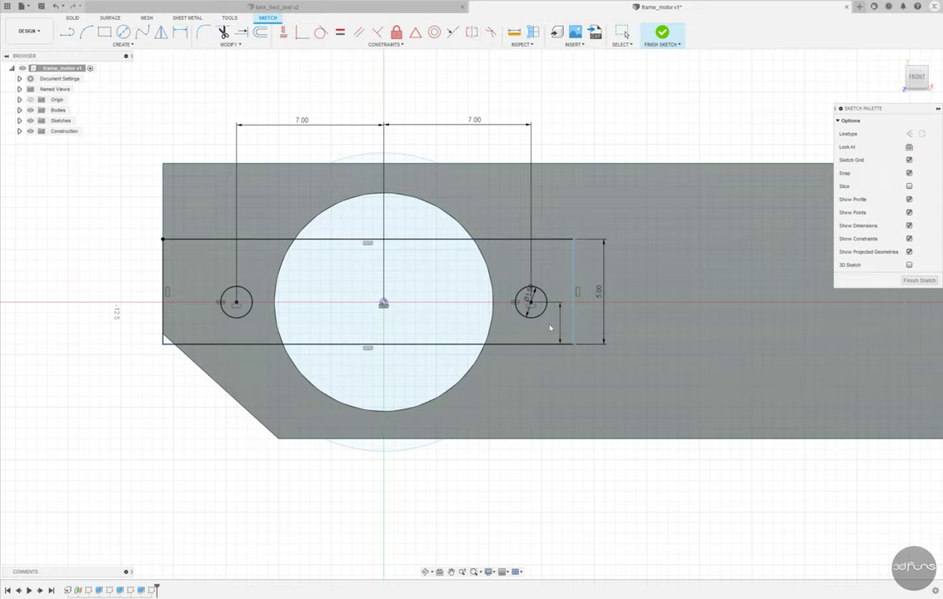
{"action": "left_click", "coordinate": [556, 344]}
{"action": "scroll", "coordinate": [550, 350], "scroll_direction": "up", "scroll_amount": 1}
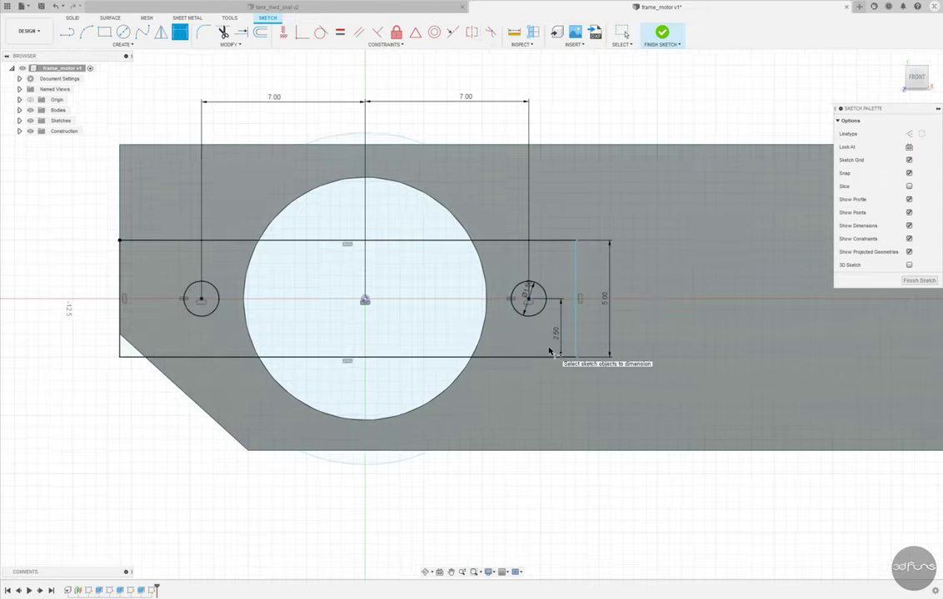
{"action": "key", "text": "Escape"}
Dimension the right hole 2.00 from the tab's end
{"action": "left_click", "coordinate": [529, 300]}
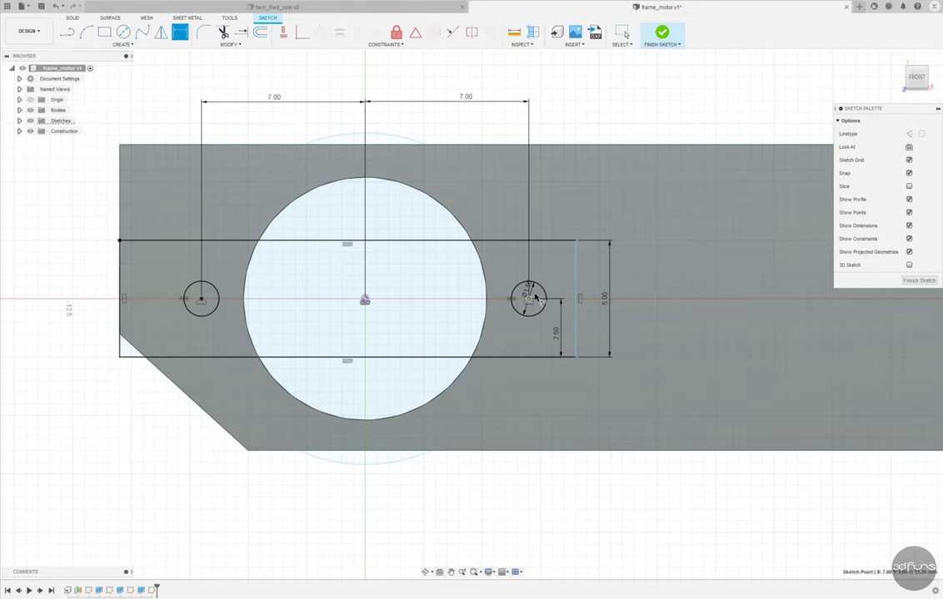
{"action": "left_click", "coordinate": [572, 278], "text": "shift"}
{"action": "left_click", "coordinate": [556, 215]}
{"action": "key", "text": "Return"}
{"action": "scroll", "coordinate": [334, 377], "scroll_direction": "down", "scroll_amount": 2}
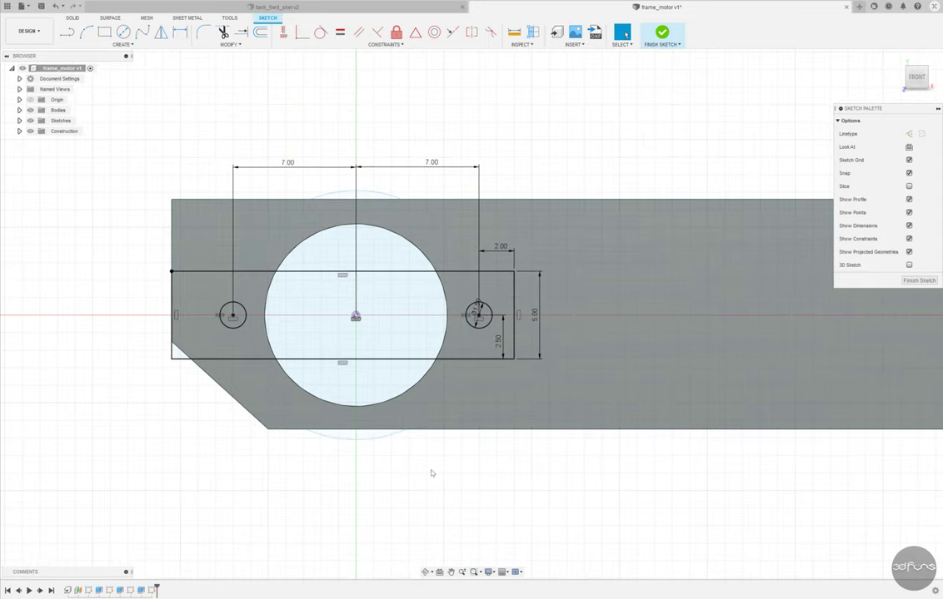
{"action": "scroll", "coordinate": [308, 383], "scroll_direction": "up", "scroll_amount": 2}
Draw a line along the chamfer, trim the extra segment and finish the sketch
{"action": "key", "text": "l"}
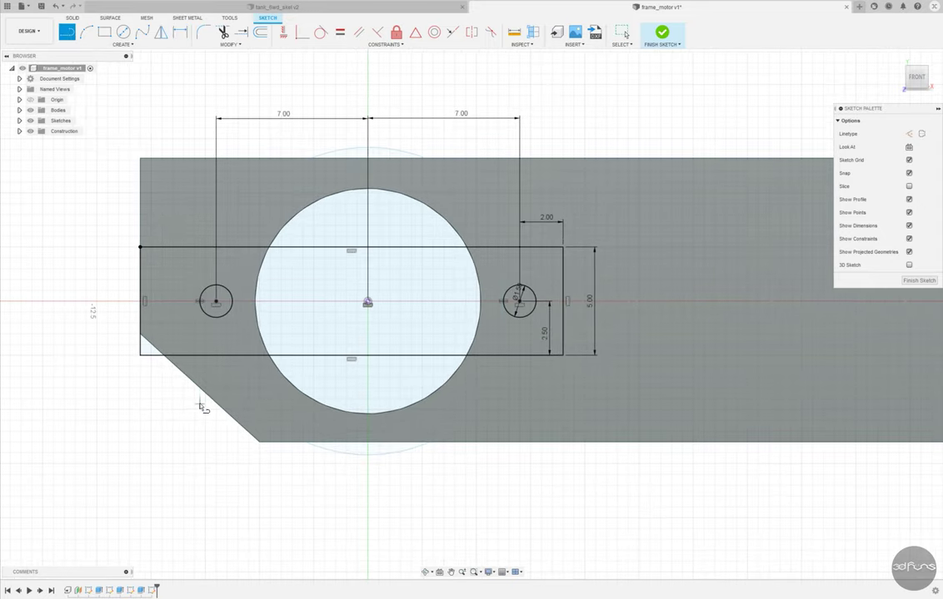
{"action": "left_click", "coordinate": [208, 398]}
{"action": "left_click", "coordinate": [86, 283]}
{"action": "key", "text": "Escape"}
{"action": "scroll", "coordinate": [164, 401], "scroll_direction": "up", "scroll_amount": 1}
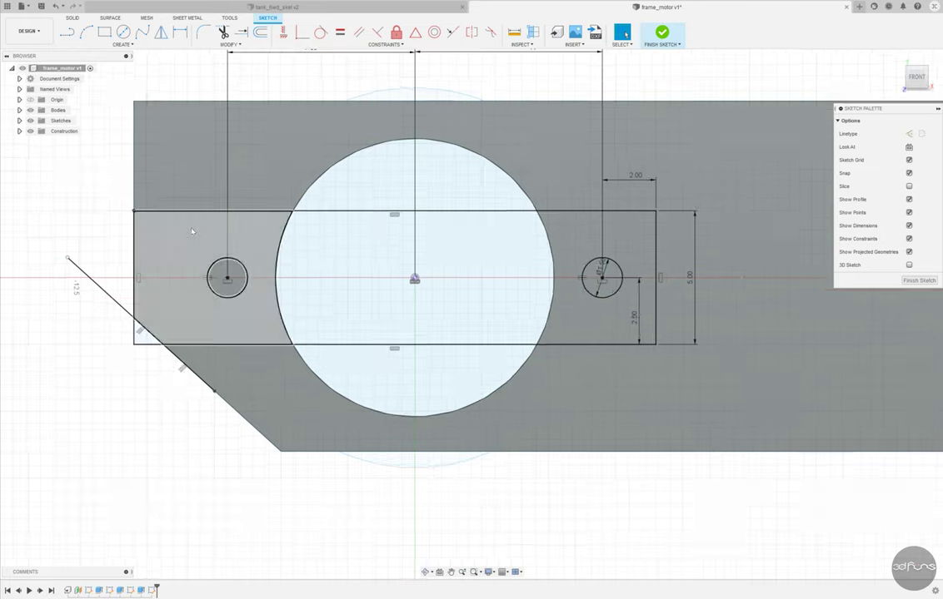
{"action": "left_click", "coordinate": [220, 40]}
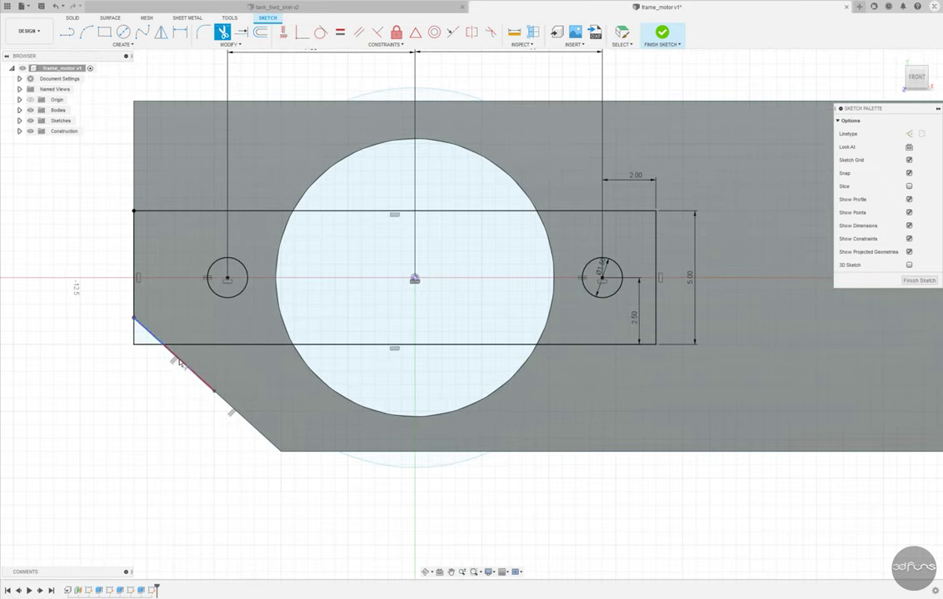
{"action": "left_click", "coordinate": [180, 363]}
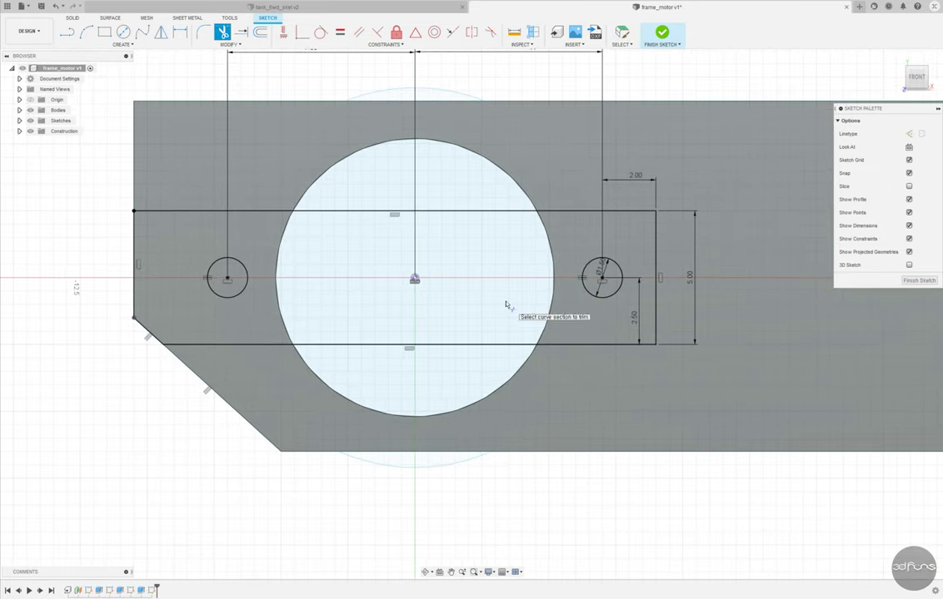
{"action": "key", "text": "Escape"}
{"action": "scroll", "coordinate": [335, 396], "scroll_direction": "down", "scroll_amount": 1}
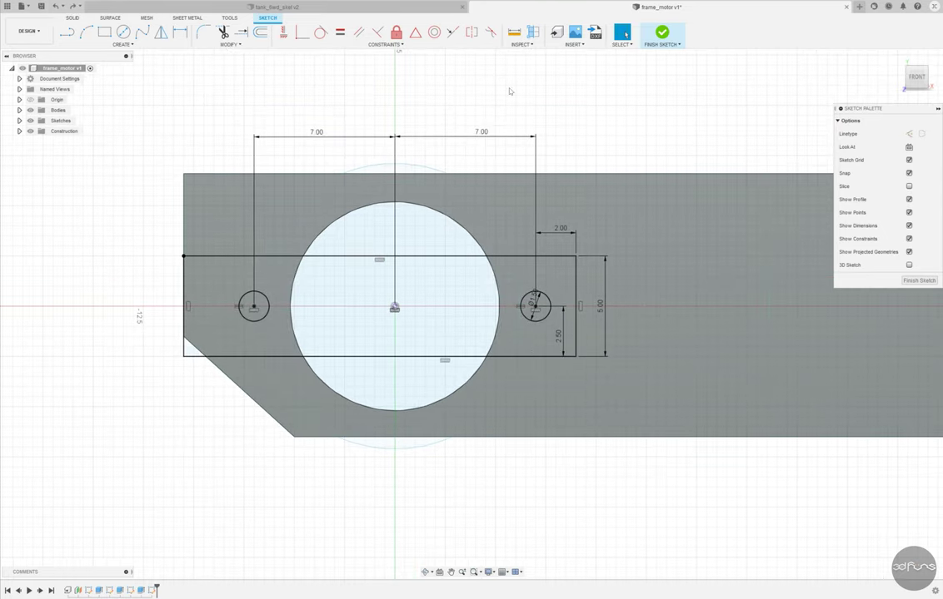
{"action": "left_click", "coordinate": [662, 32]}
Extrude both holed tab profiles into the frame as a Join, then orbit to inspect
{"action": "left_click", "coordinate": [84, 31]}
{"action": "left_click", "coordinate": [166, 212]}
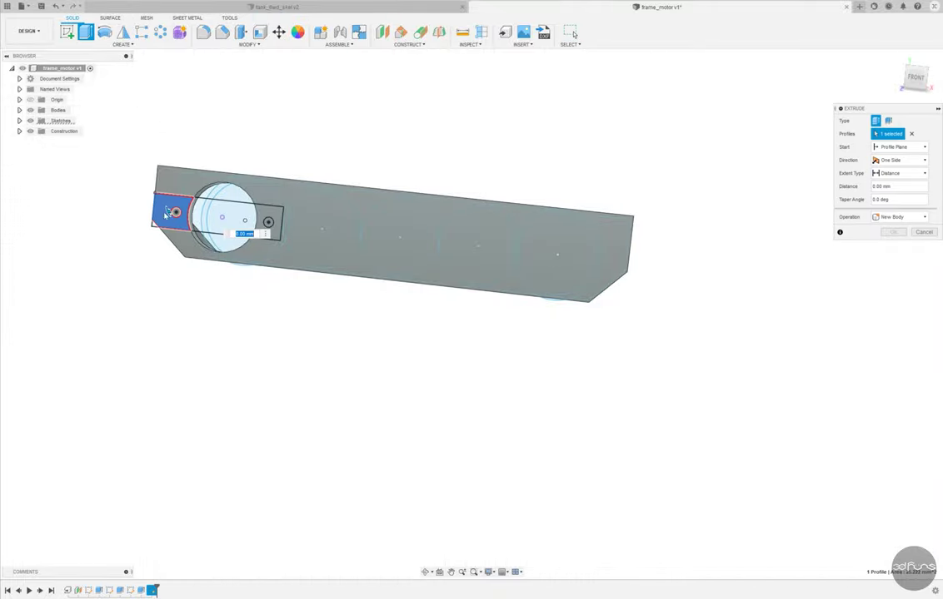
{"action": "left_click", "coordinate": [268, 219]}
{"action": "middle_click_drag", "start_coordinate": [268, 220], "coordinate": [269, 208], "text": "shift"}
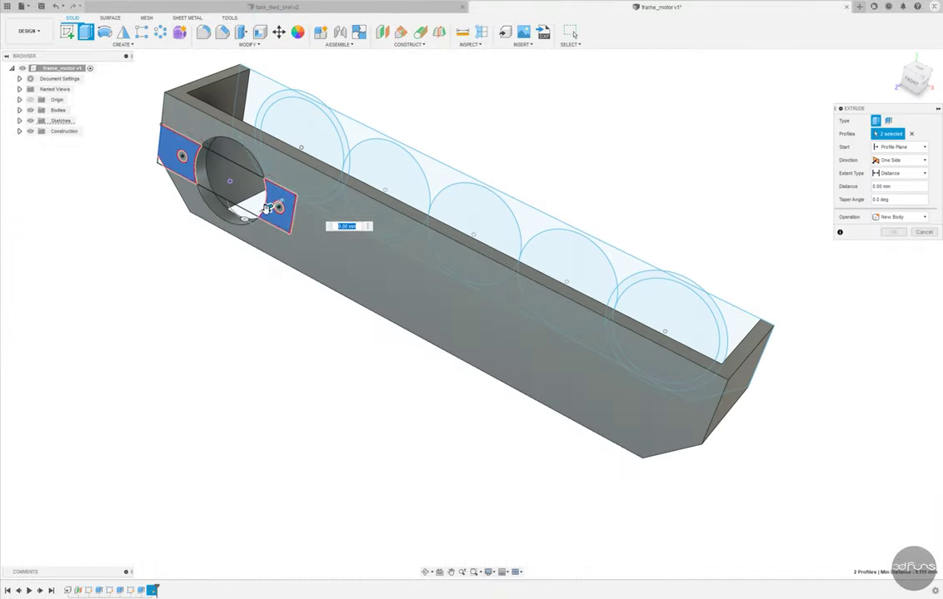
{"action": "left_click_drag", "start_coordinate": [268, 208], "coordinate": [315, 181]}
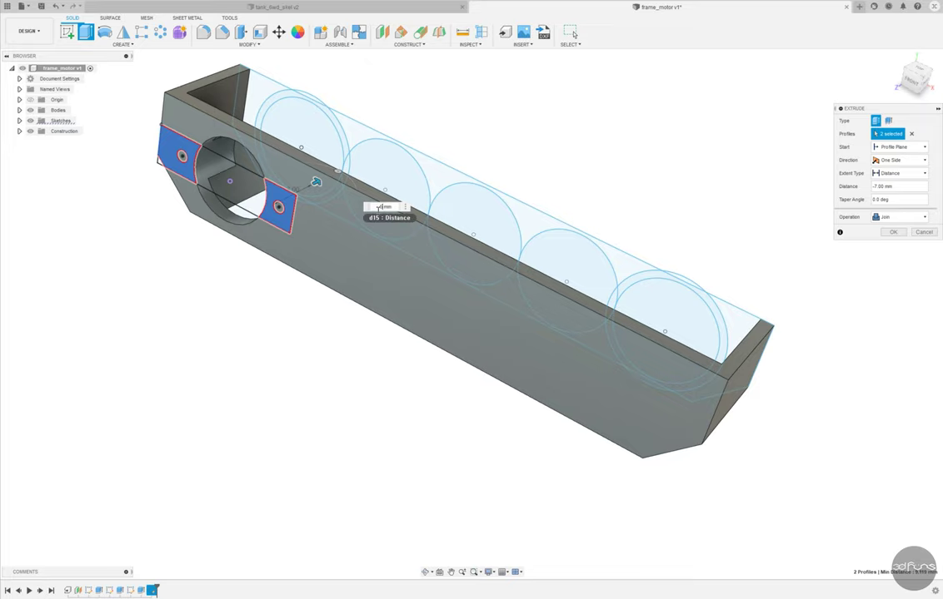
{"action": "middle_click_drag", "start_coordinate": [358, 210], "coordinate": [484, 315], "text": "shift"}
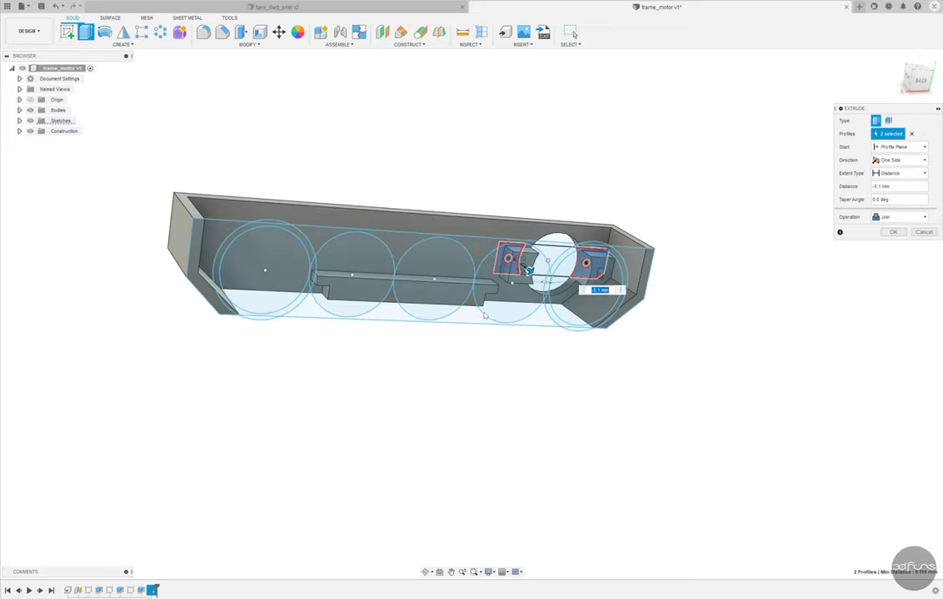
{"action": "scroll", "coordinate": [484, 315], "scroll_direction": "up", "scroll_amount": 3}
{"action": "left_click", "coordinate": [892, 235]}
{"action": "mouse_move", "coordinate": [810, 263]}
{"action": "middle_mouse_down", "text": "shift"}
{"action": "mouse_move", "coordinate": [747, 385]}
{"action": "mouse_move", "coordinate": [664, 342]}
{"action": "middle_mouse_up", "text": "shift"}
{"action": "mouse_move", "coordinate": [664, 273]}
{"action": "middle_mouse_down", "text": "shift"}
{"action": "mouse_move", "coordinate": [274, 128]}
{"action": "mouse_move", "coordinate": [274, 140]}
{"action": "mouse_move", "coordinate": [288, 139]}
{"action": "mouse_move", "coordinate": [490, 295]}
{"action": "middle_mouse_up", "text": "shift"}
Sketch on the side face and project the four wheel circles
{"action": "left_click", "coordinate": [490, 295]}
{"action": "left_click", "coordinate": [122, 44]}
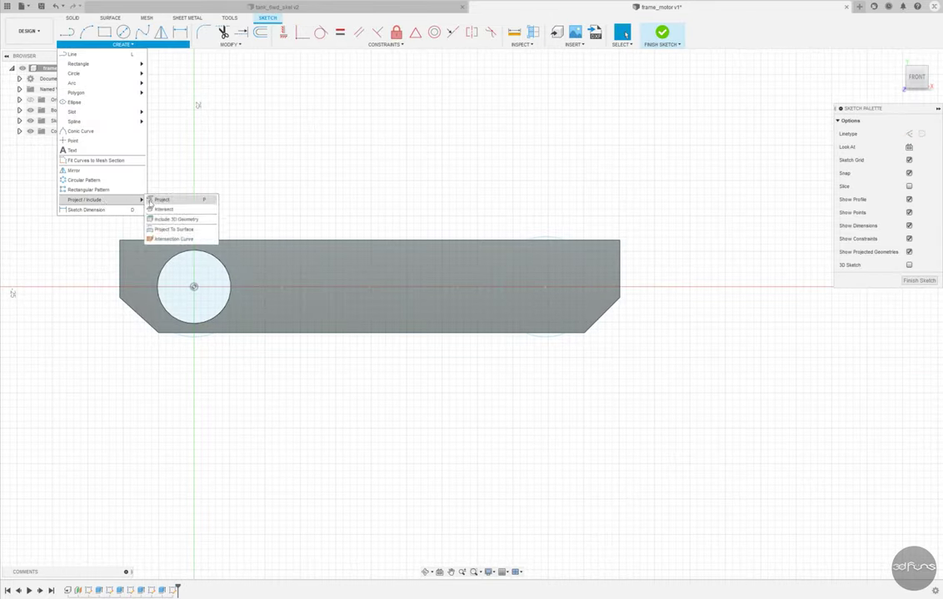
{"action": "left_click", "coordinate": [171, 198]}
{"action": "left_click", "coordinate": [318, 263]}
{"action": "left_click", "coordinate": [343, 257]}
{"action": "left_click", "coordinate": [428, 246]}
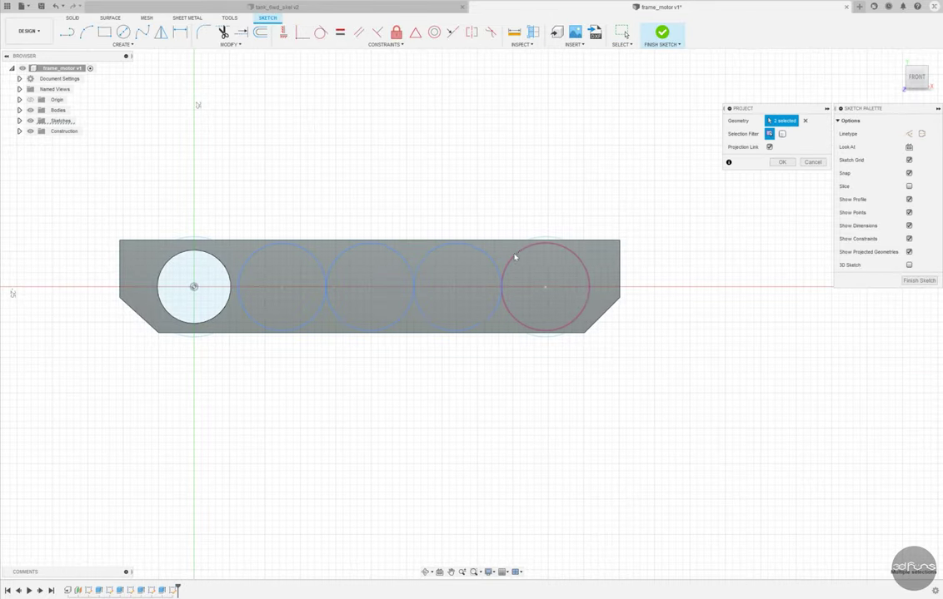
{"action": "left_click", "coordinate": [523, 254]}
{"action": "left_click", "coordinate": [791, 162]}
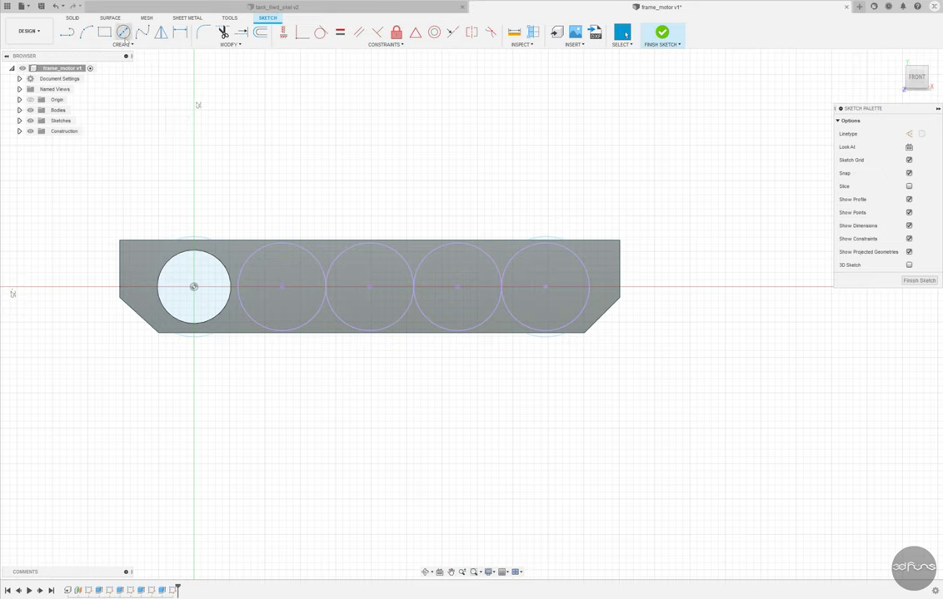
Draw small hole circles centred on the wheel circles
{"action": "key", "text": "c"}
{"action": "scroll", "coordinate": [258, 265], "scroll_direction": "up", "scroll_amount": 2}
{"action": "left_click", "coordinate": [294, 302]}
{"action": "left_click", "coordinate": [342, 291]}
{"action": "key", "text": "c"}
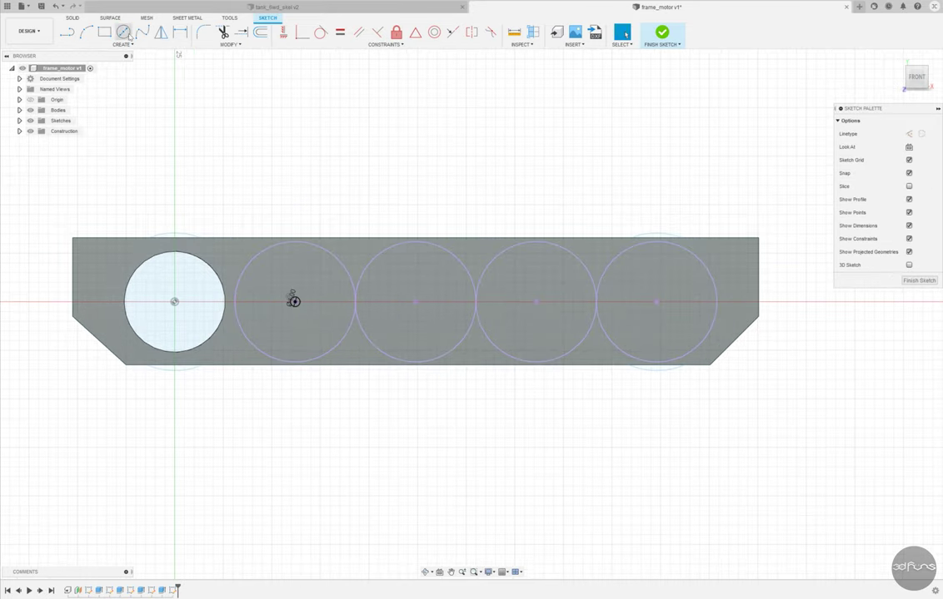
{"action": "left_click", "coordinate": [655, 301]}
{"action": "left_click", "coordinate": [639, 286]}
Align the hole centres horizontally and finish the sketch
{"action": "left_click", "coordinate": [340, 34]}
{"action": "left_click", "coordinate": [415, 302]}
{"action": "left_click", "coordinate": [294, 301]}
{"action": "left_click", "coordinate": [535, 302]}
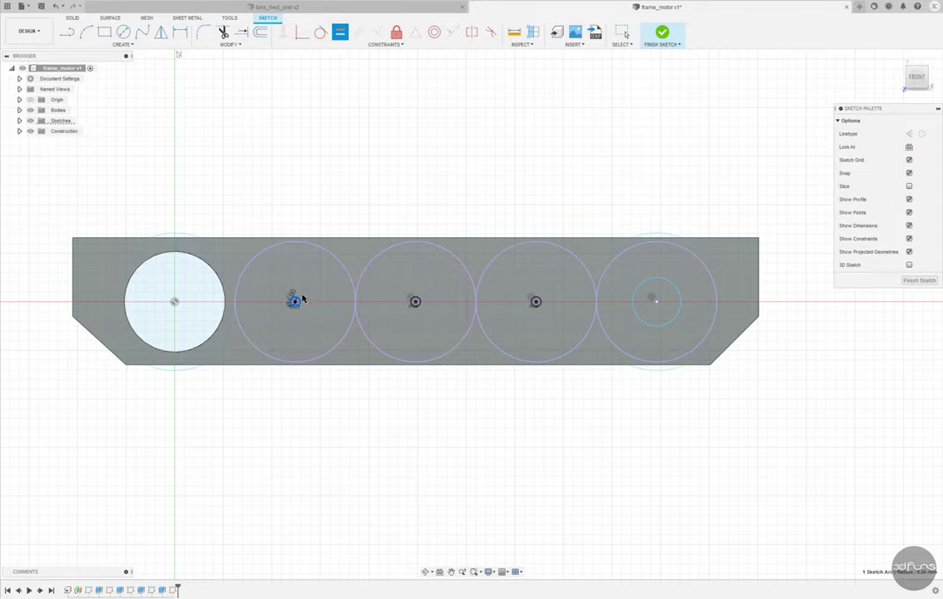
{"action": "left_click", "coordinate": [640, 289]}
{"action": "left_click", "coordinate": [661, 35]}
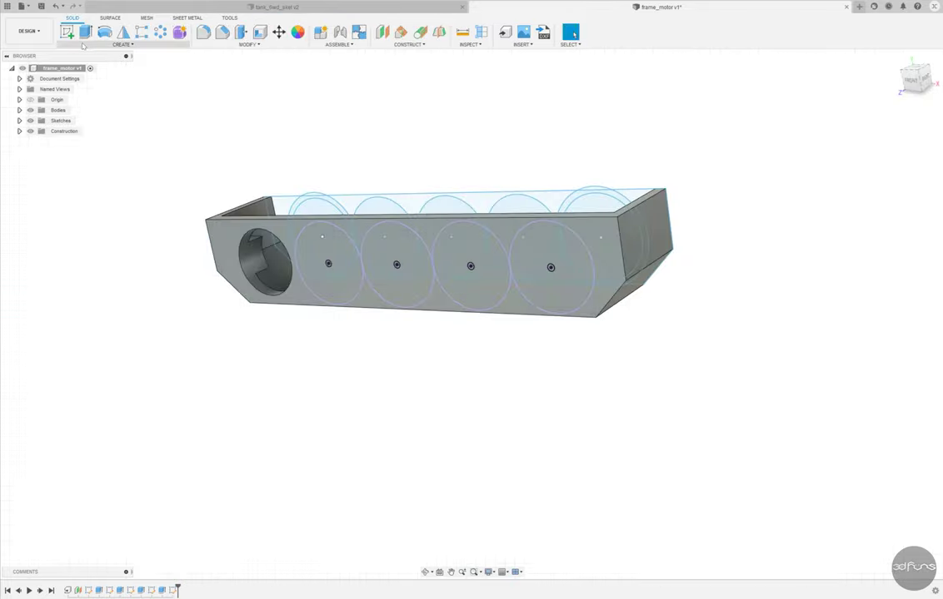
Cut the four small wheel-centre circles 19 mm into the side wall as axle holes
{"action": "key", "text": "e"}
{"action": "left_click", "coordinate": [539, 296]}
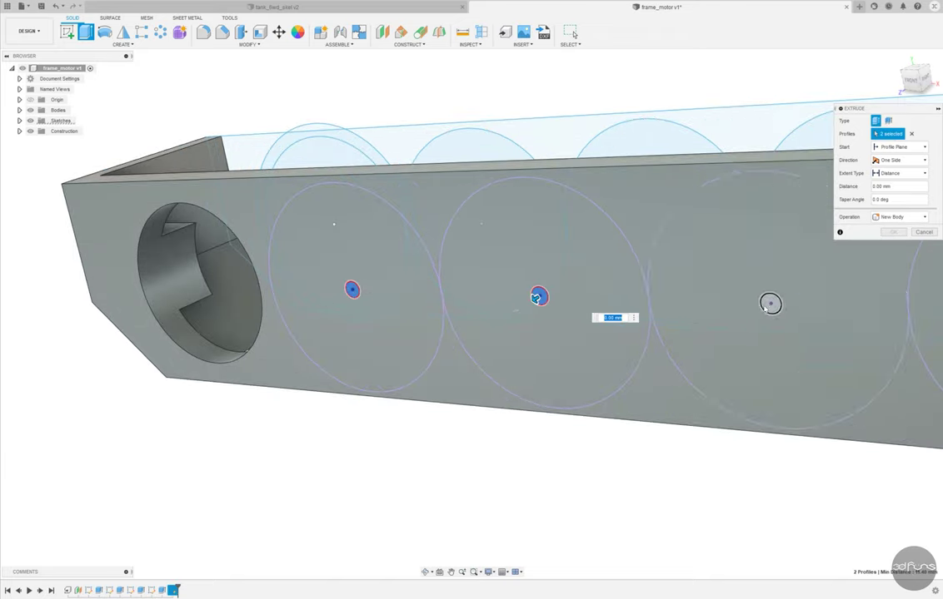
{"action": "left_click", "coordinate": [770, 303]}
{"action": "scroll", "coordinate": [799, 333], "scroll_direction": "down", "scroll_amount": 3}
{"action": "left_click", "coordinate": [857, 320]}
{"action": "scroll", "coordinate": [736, 369], "scroll_direction": "down", "scroll_amount": 2}
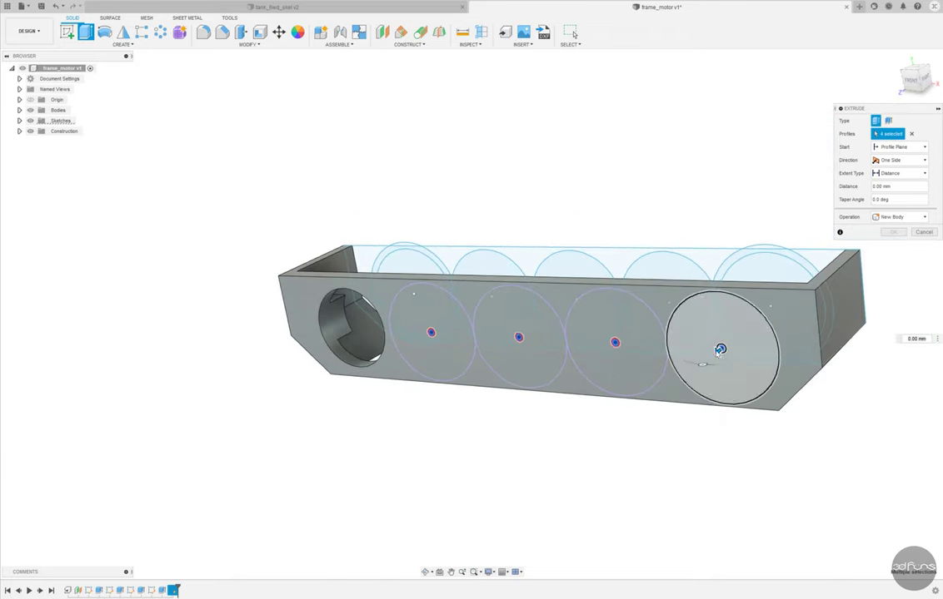
{"action": "left_click_drag", "start_coordinate": [720, 350], "coordinate": [791, 287]}
{"action": "left_click", "coordinate": [899, 173]}
{"action": "left_click", "coordinate": [858, 197]}
{"action": "left_click", "coordinate": [889, 244]}
{"action": "mouse_move", "coordinate": [413, 246]}
{"action": "middle_mouse_down", "text": "shift"}
{"action": "mouse_move", "coordinate": [337, 264]}
{"action": "mouse_move", "coordinate": [407, 241]}
{"action": "middle_mouse_up", "text": "shift"}
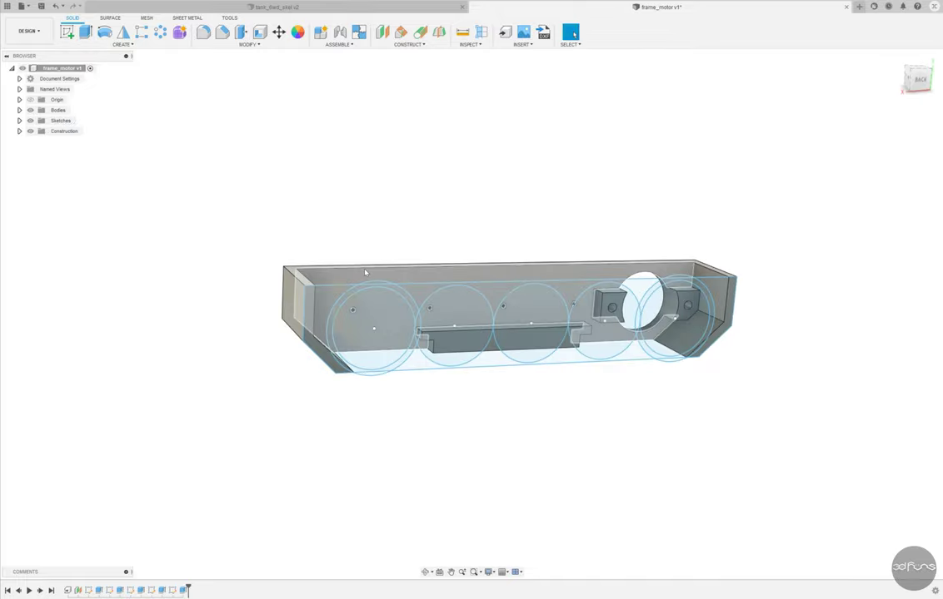
Sketch two equal rectangles on the frame's wall face along its top edge
{"action": "left_click", "coordinate": [67, 32]}
{"action": "left_click", "coordinate": [662, 304]}
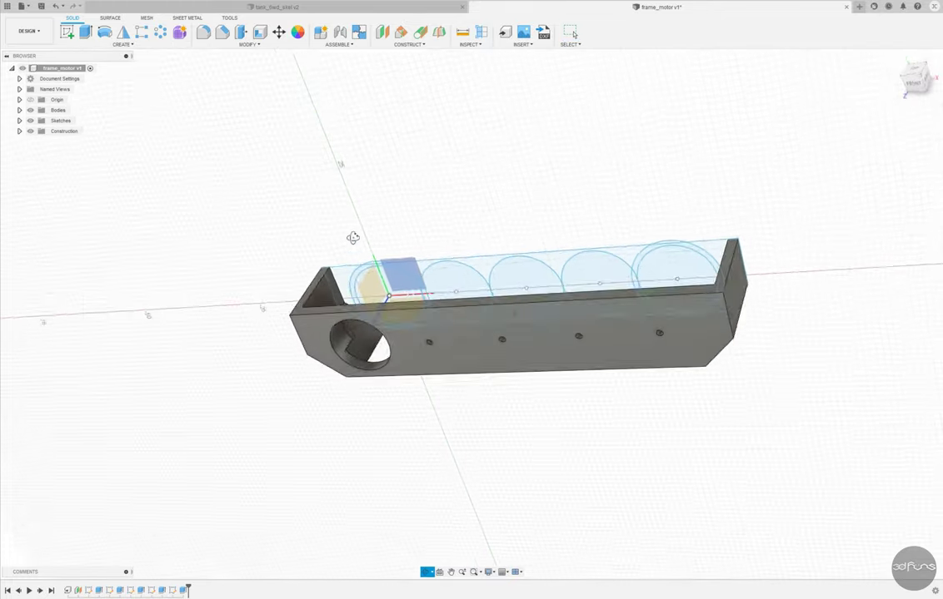
{"action": "scroll", "coordinate": [468, 354], "scroll_direction": "up", "scroll_amount": 2}
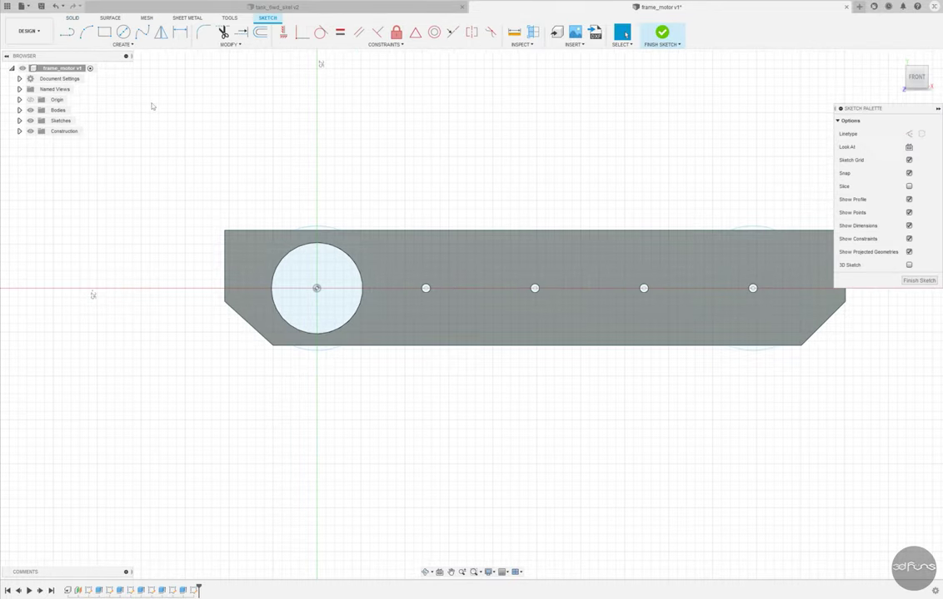
{"action": "key", "text": "r"}
{"action": "scroll", "coordinate": [362, 210], "scroll_direction": "up", "scroll_amount": 2}
{"action": "left_click", "coordinate": [369, 239]}
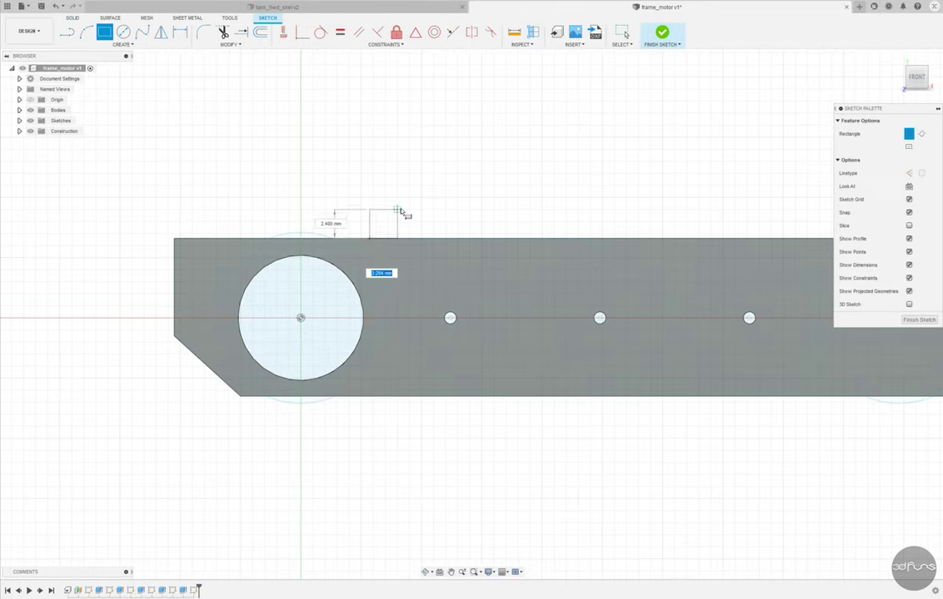
{"action": "left_click", "coordinate": [419, 201]}
{"action": "scroll", "coordinate": [416, 205], "scroll_direction": "down", "scroll_amount": 1}
{"action": "left_click", "coordinate": [713, 232]}
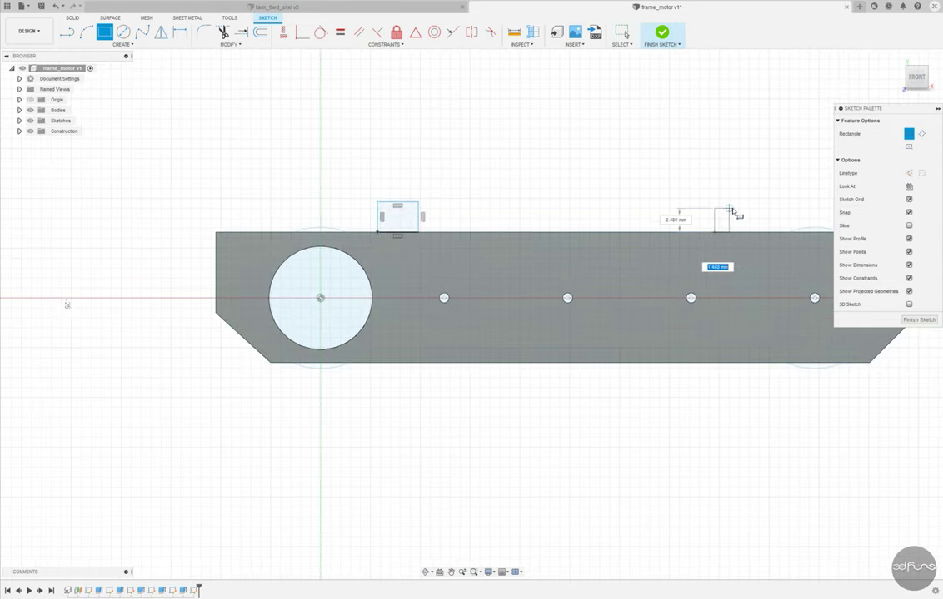
{"action": "left_click", "coordinate": [759, 201]}
{"action": "left_click", "coordinate": [339, 32]}
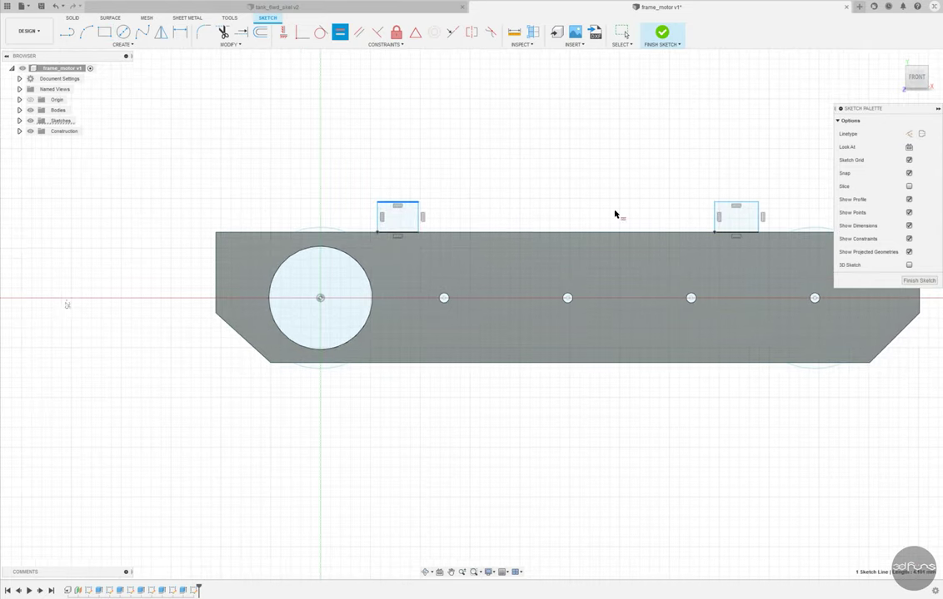
{"action": "left_click", "coordinate": [714, 219]}
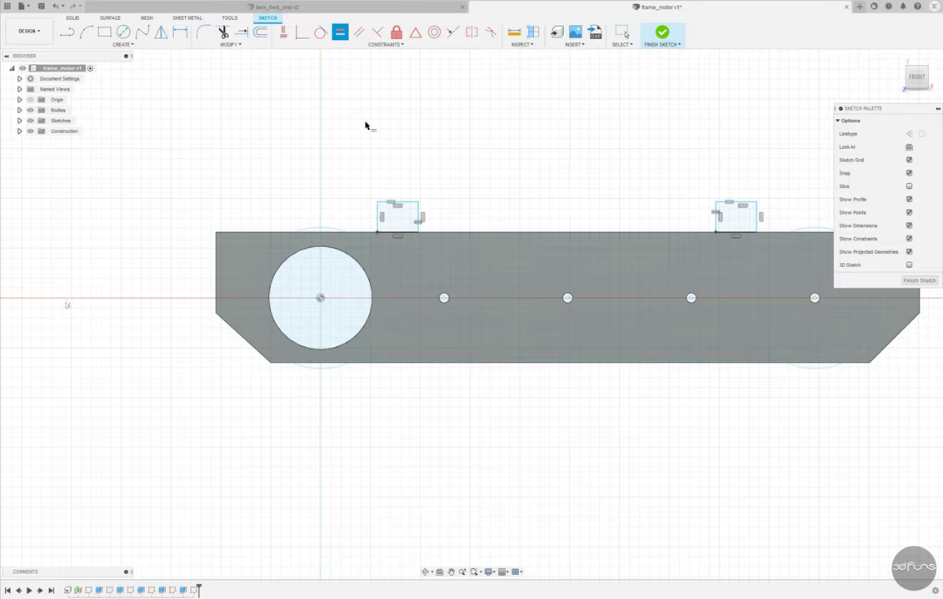
Dimension the left square 5 × 5 mm, set 5 mm from the large hole's centre
{"action": "key", "text": "d"}
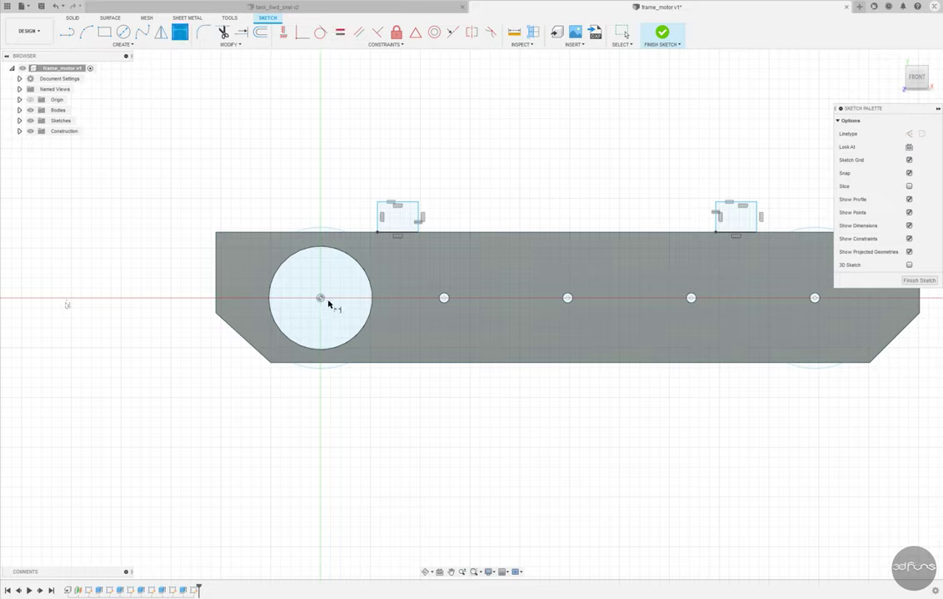
{"action": "left_click", "coordinate": [384, 222]}
{"action": "left_click", "coordinate": [338, 165]}
{"action": "type", "text": "5"}
{"action": "key", "text": "Return"}
{"action": "left_click", "coordinate": [393, 205]}
{"action": "left_click", "coordinate": [389, 158]}
{"action": "type", "text": "5"}
{"action": "left_click", "coordinate": [420, 218]}
{"action": "left_click", "coordinate": [447, 214]}
{"action": "scroll", "coordinate": [408, 240], "scroll_direction": "down", "scroll_amount": 2}
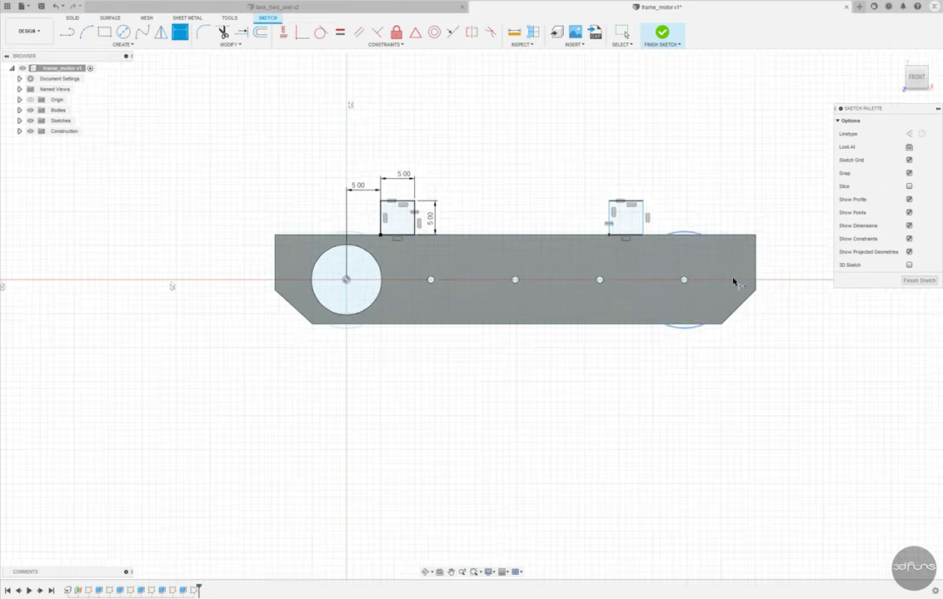
{"action": "scroll", "coordinate": [732, 281], "scroll_direction": "up", "scroll_amount": 2}
Dimension the right square 5 mm from the rightmost hole
{"action": "left_click", "coordinate": [625, 207]}
{"action": "left_click", "coordinate": [672, 279]}
{"action": "left_click", "coordinate": [643, 149]}
{"action": "type", "text": "5"}
{"action": "key", "text": "Return"}
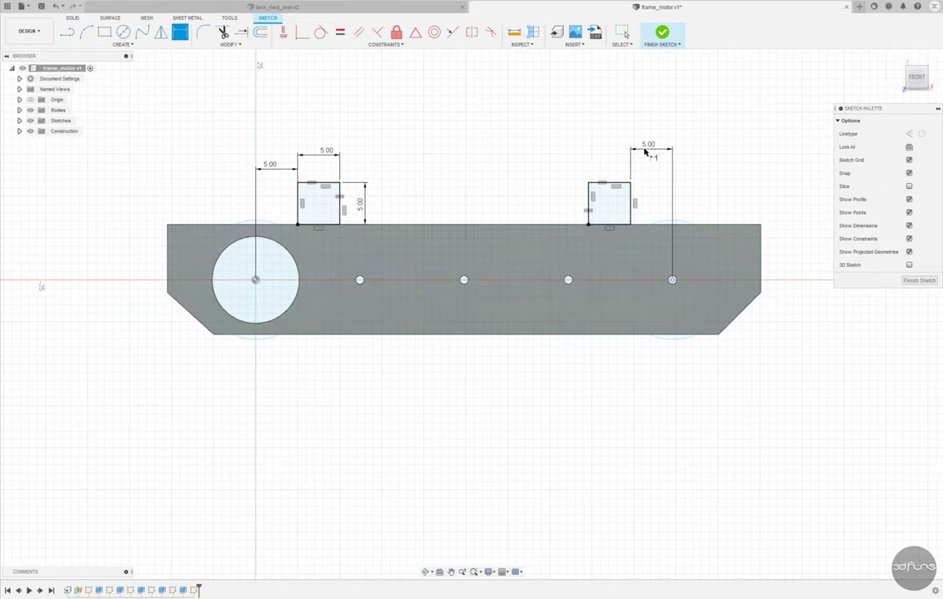
{"action": "key", "text": "Escape"}
Extrude both squares -1.5 mm with Join as tabs, then reopen their sketch
{"action": "left_click", "coordinate": [663, 35]}
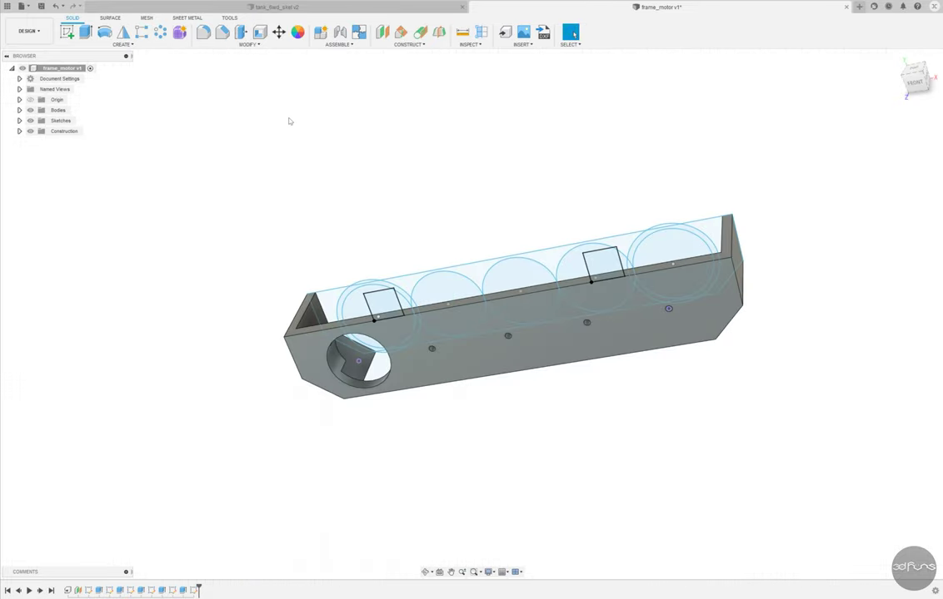
{"action": "left_click", "coordinate": [86, 31]}
{"action": "left_click", "coordinate": [380, 307]}
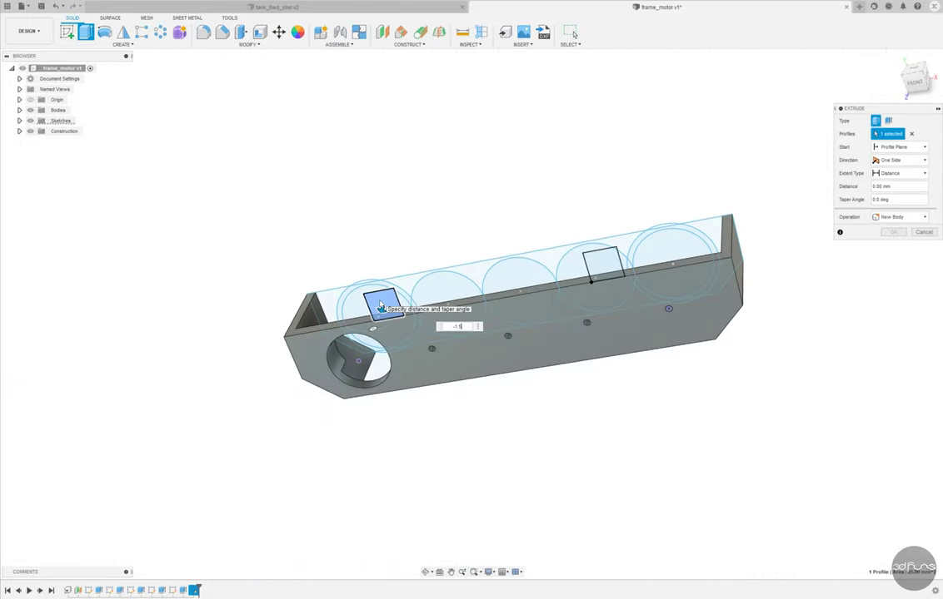
{"action": "key", "text": "Return"}
{"action": "left_click", "coordinate": [605, 260]}
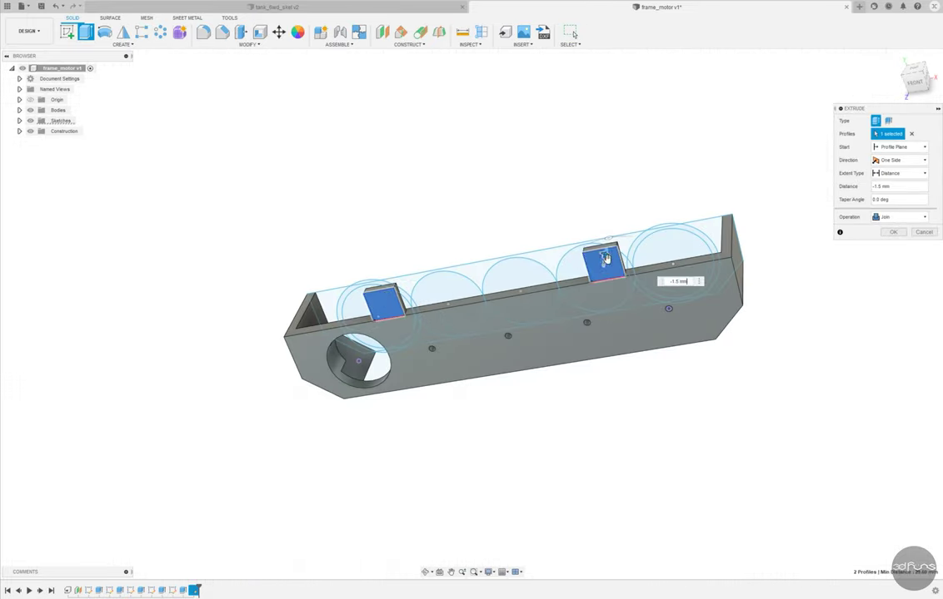
{"action": "left_click", "coordinate": [892, 233]}
{"action": "right_click", "coordinate": [194, 591]}
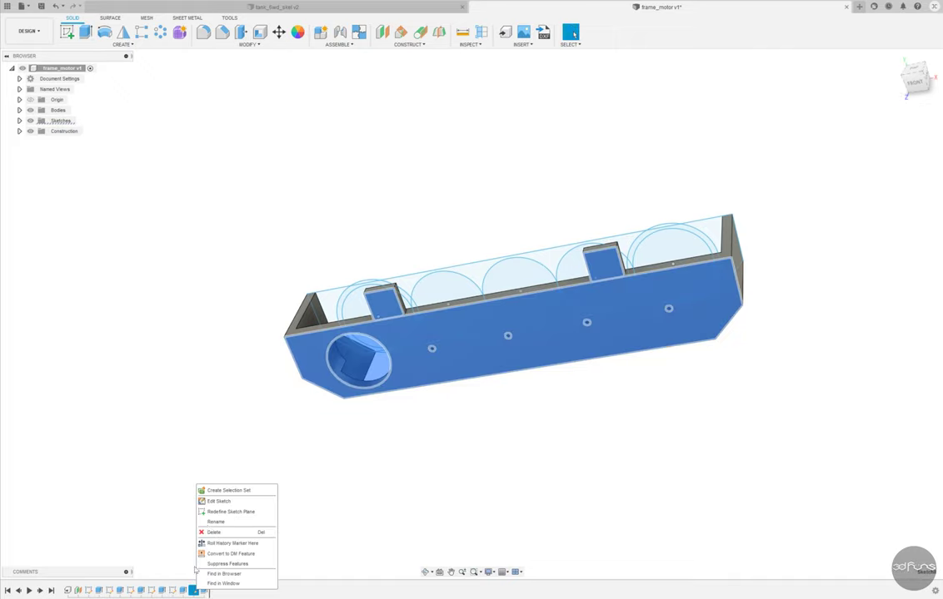
{"action": "left_click", "coordinate": [218, 503]}
Draw a line across both tab squares
{"action": "scroll", "coordinate": [457, 307], "scroll_direction": "up", "scroll_amount": 3}
{"action": "scroll", "coordinate": [322, 208], "scroll_direction": "up", "scroll_amount": 3}
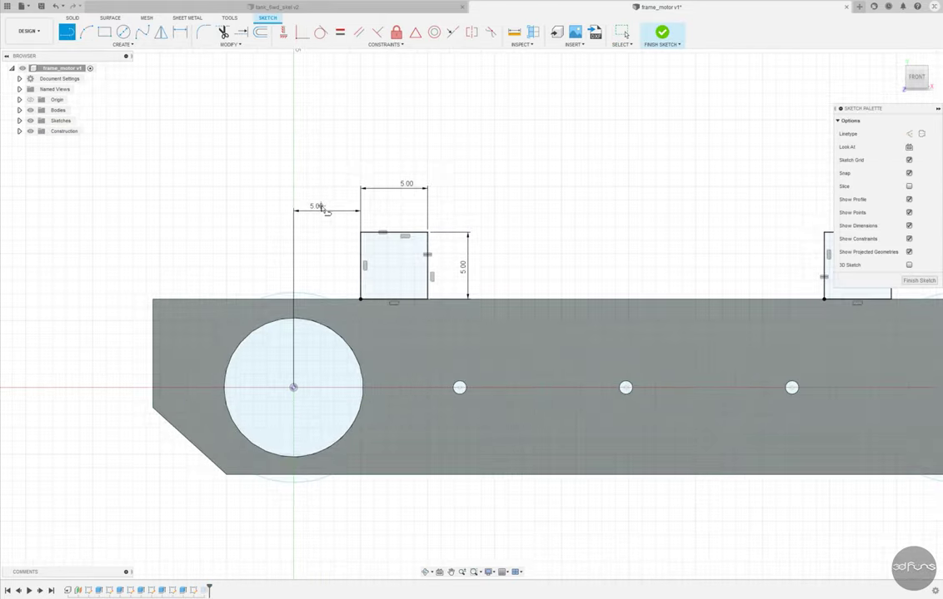
{"action": "scroll", "coordinate": [365, 265], "scroll_direction": "up", "scroll_amount": 3}
{"action": "left_click", "coordinate": [361, 258]}
{"action": "scroll", "coordinate": [417, 258], "scroll_direction": "down", "scroll_amount": 5}
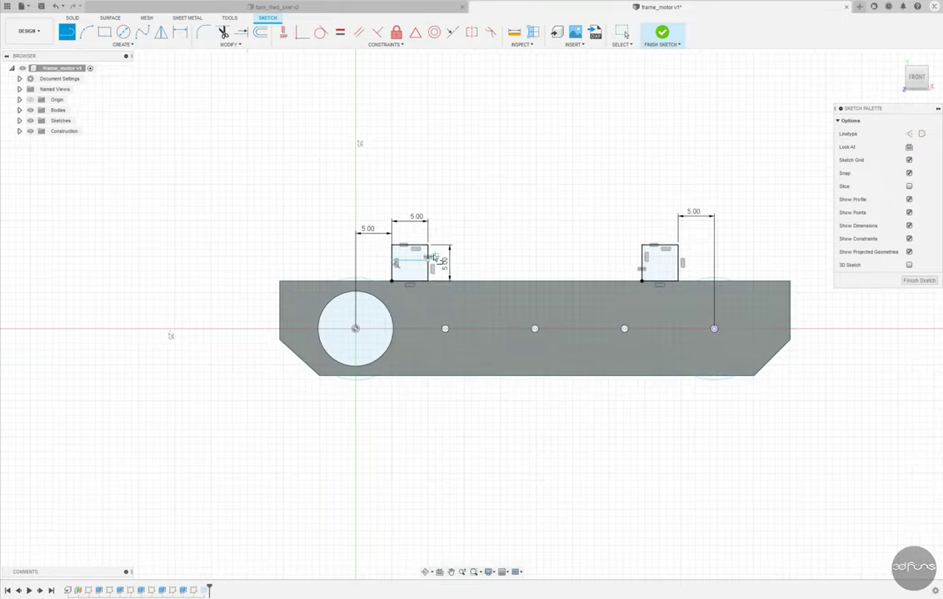
{"action": "scroll", "coordinate": [688, 261], "scroll_direction": "up", "scroll_amount": 3}
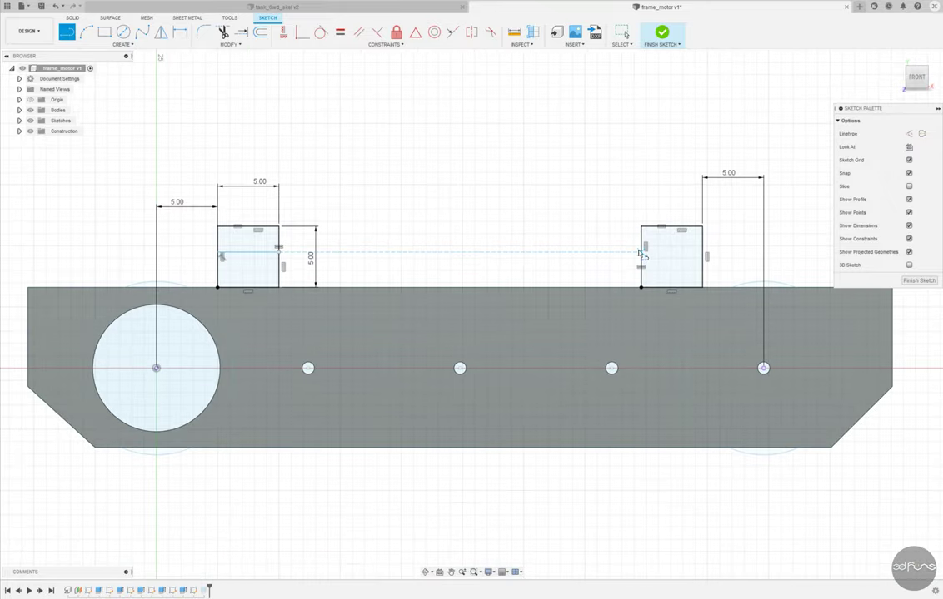
{"action": "left_click", "coordinate": [704, 254]}
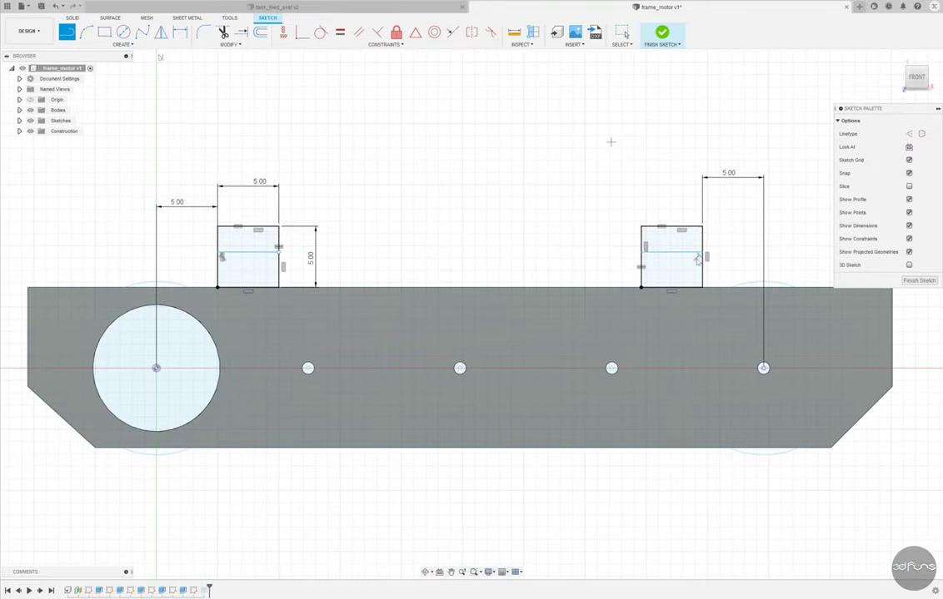
{"action": "key", "text": "Escape"}
{"action": "key", "text": "h"}
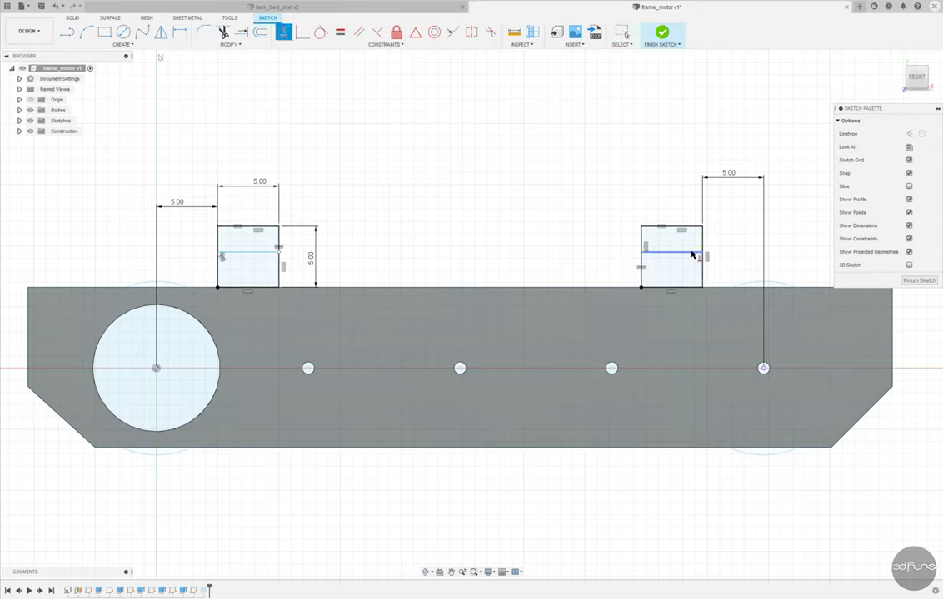
Set the split line 2.70 below the left square's top, level both lines, and finish the sketch
{"action": "left_click", "coordinate": [180, 32]}
{"action": "left_click", "coordinate": [250, 252]}
{"action": "left_click", "coordinate": [265, 226]}
{"action": "left_click", "coordinate": [385, 246]}
{"action": "type", "text": "2.7"}
{"action": "key", "text": "Return"}
{"action": "left_click_drag", "start_coordinate": [388, 250], "coordinate": [298, 247]}
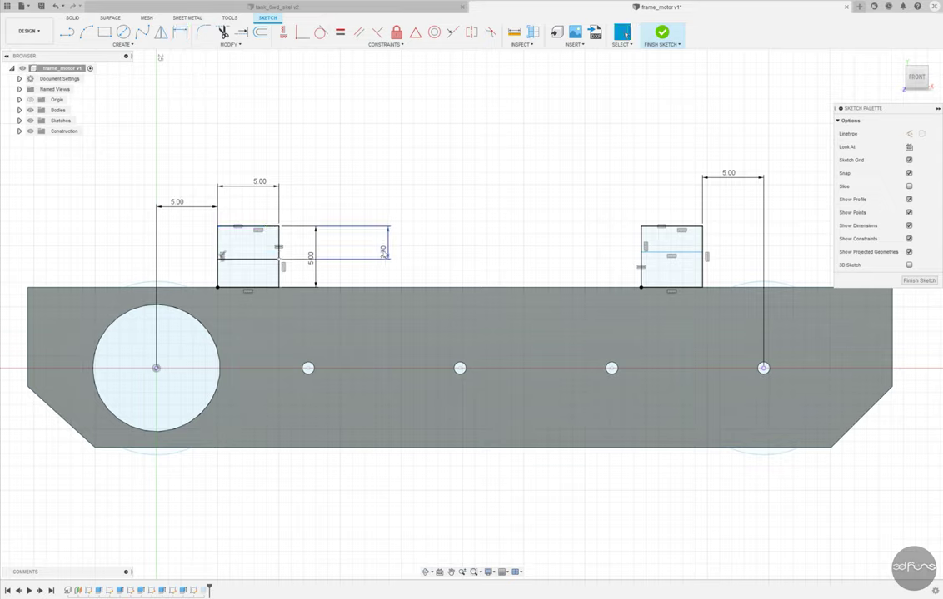
{"action": "key", "text": "h"}
{"action": "left_click", "coordinate": [654, 251]}
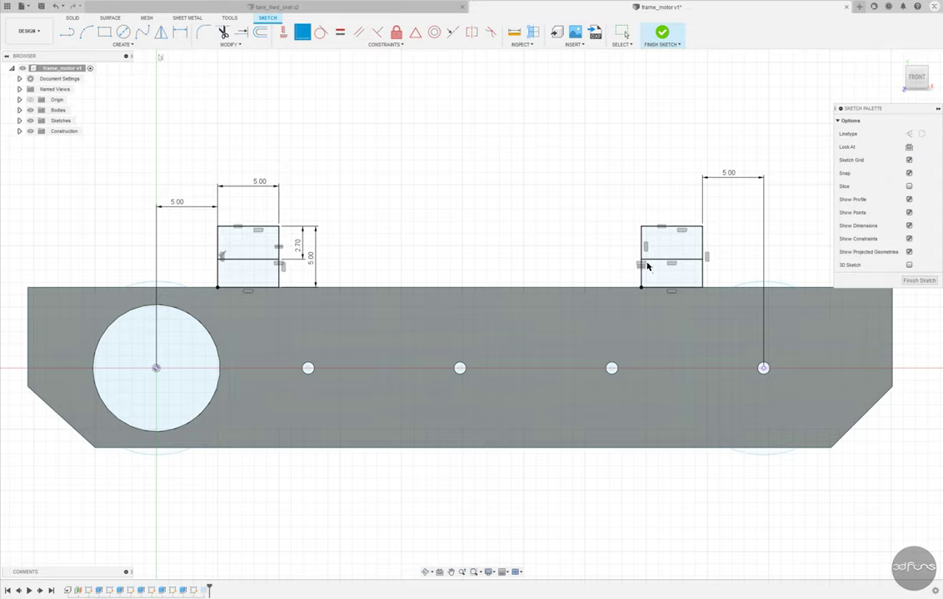
{"action": "scroll", "coordinate": [538, 239], "scroll_direction": "down", "scroll_amount": 1}
{"action": "left_click", "coordinate": [659, 35]}
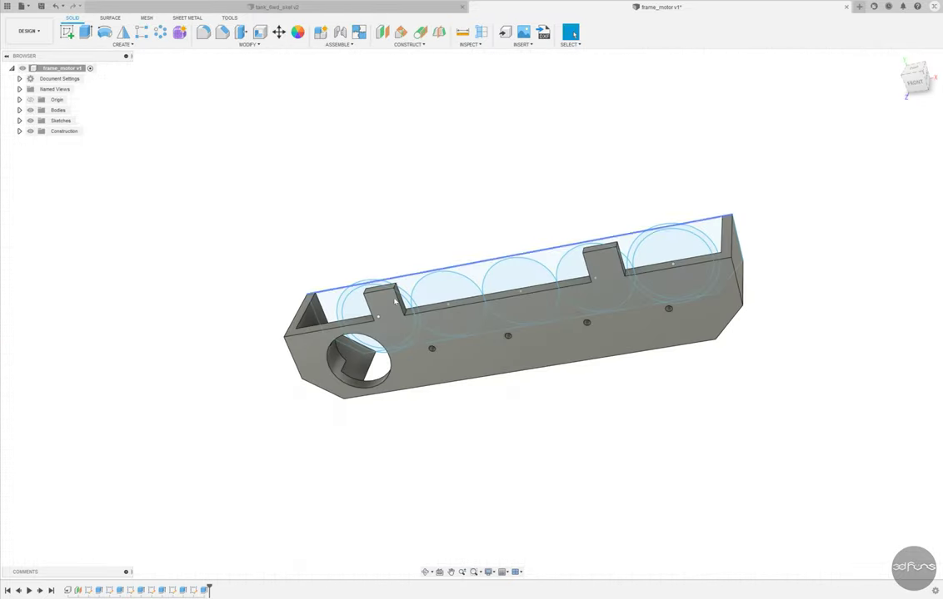
Extrude both tabs' upper profiles from Sketch8 by 2.2 mm into lips
{"action": "left_click", "coordinate": [19, 120]}
{"action": "left_click", "coordinate": [68, 204]}
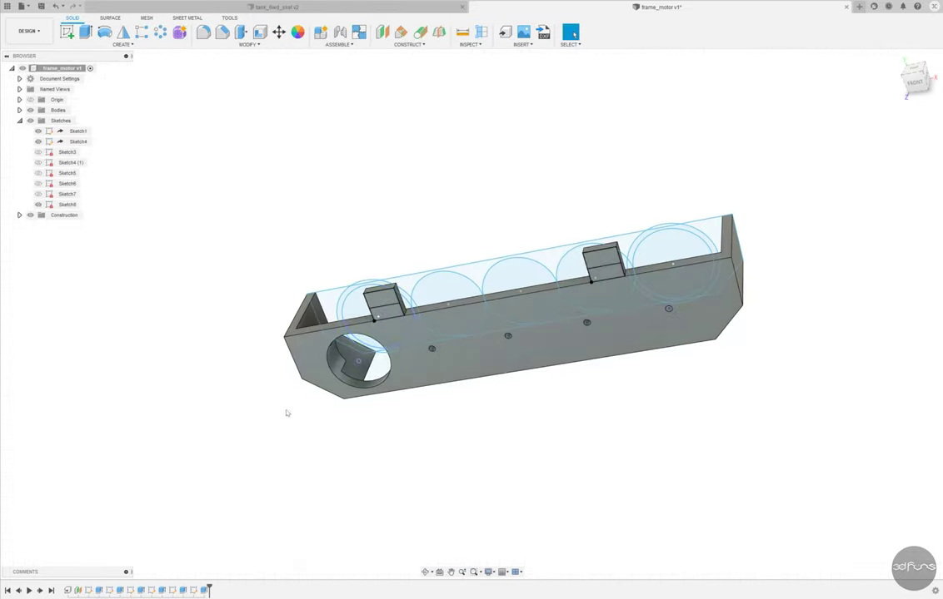
{"action": "left_click", "coordinate": [593, 265], "text": "ctrl"}
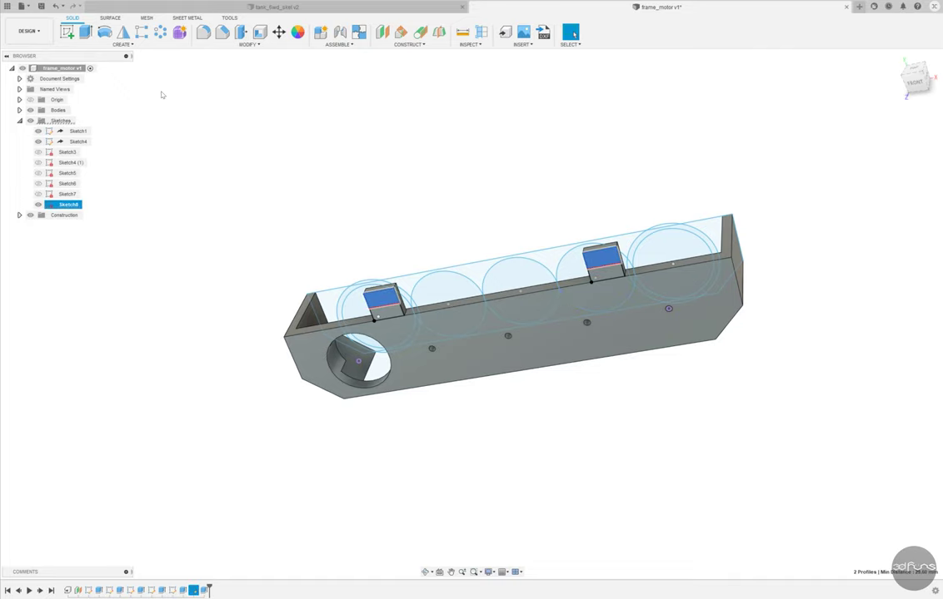
{"action": "left_click", "coordinate": [86, 32]}
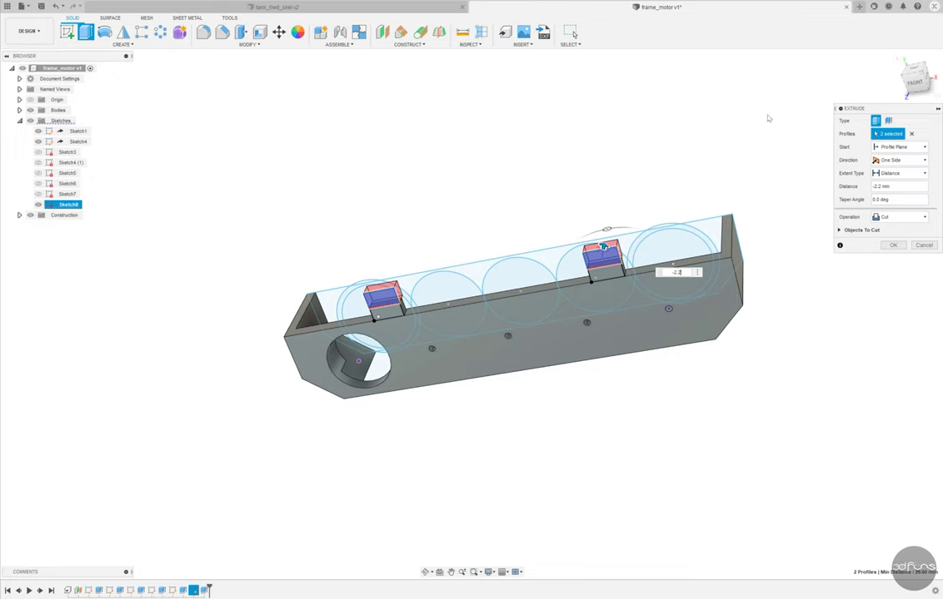
{"action": "middle_click_drag", "start_coordinate": [647, 327], "coordinate": [728, 194], "text": "shift"}
{"action": "middle_click_drag", "start_coordinate": [580, 206], "coordinate": [676, 222], "text": "shift"}
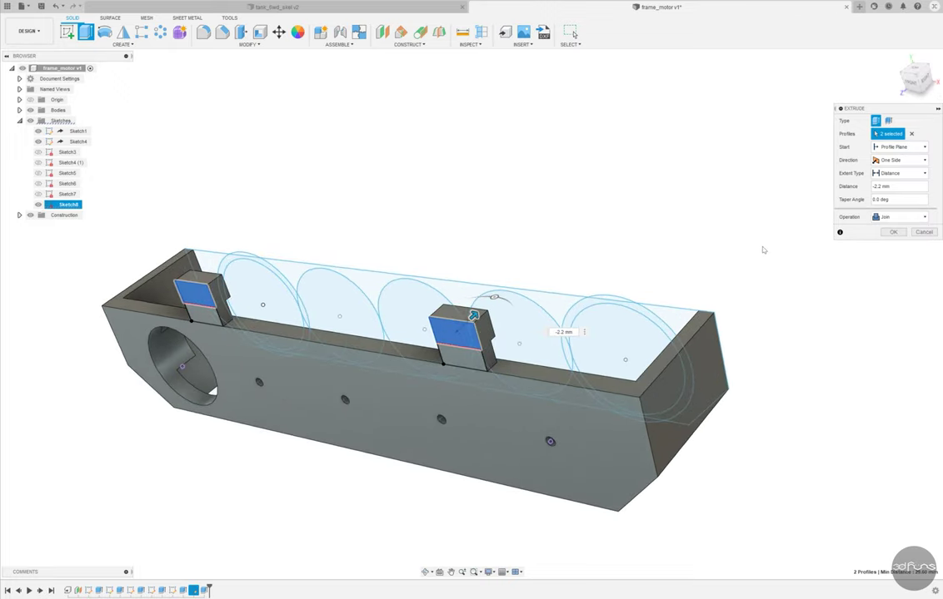
{"action": "key", "text": "Return"}
Measure the tab step, hide Sketch8, and save a new version
{"action": "key", "text": "i"}
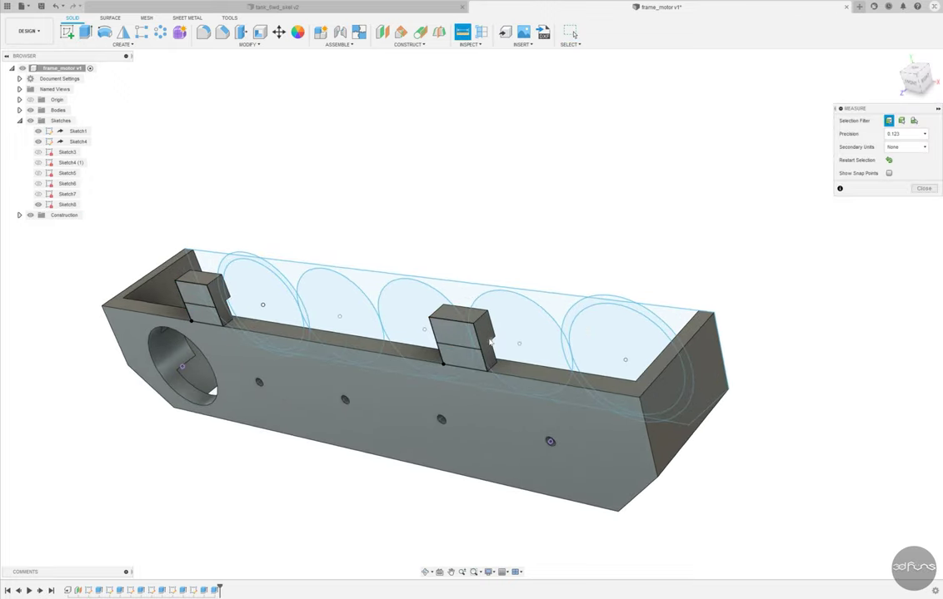
{"action": "scroll", "coordinate": [502, 332], "scroll_direction": "up", "scroll_amount": 3}
{"action": "scroll", "coordinate": [503, 332], "scroll_direction": "down", "scroll_amount": 3}
{"action": "left_click", "coordinate": [504, 336]}
{"action": "left_click", "coordinate": [190, 105]}
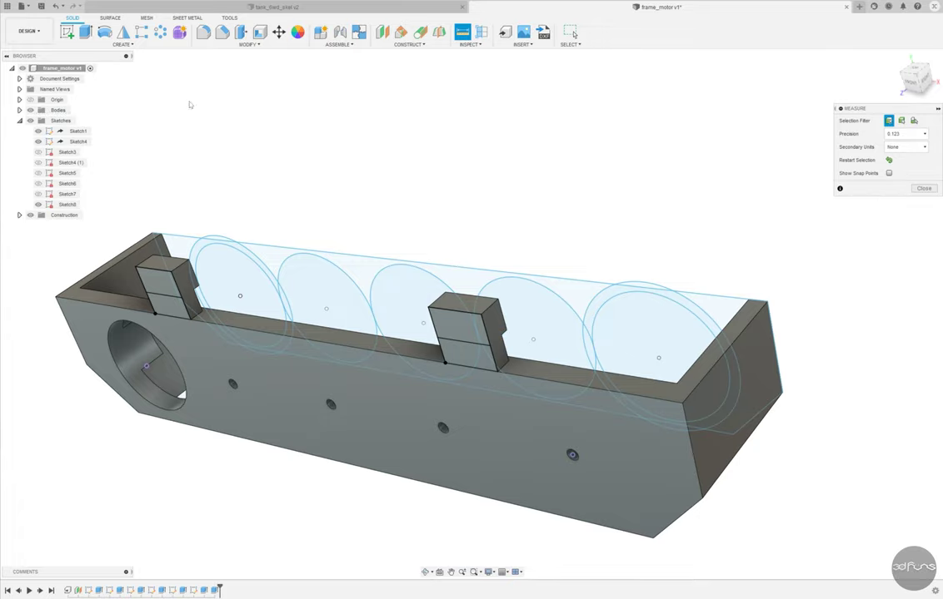
{"action": "left_click", "coordinate": [38, 204]}
{"action": "left_click", "coordinate": [923, 188]}
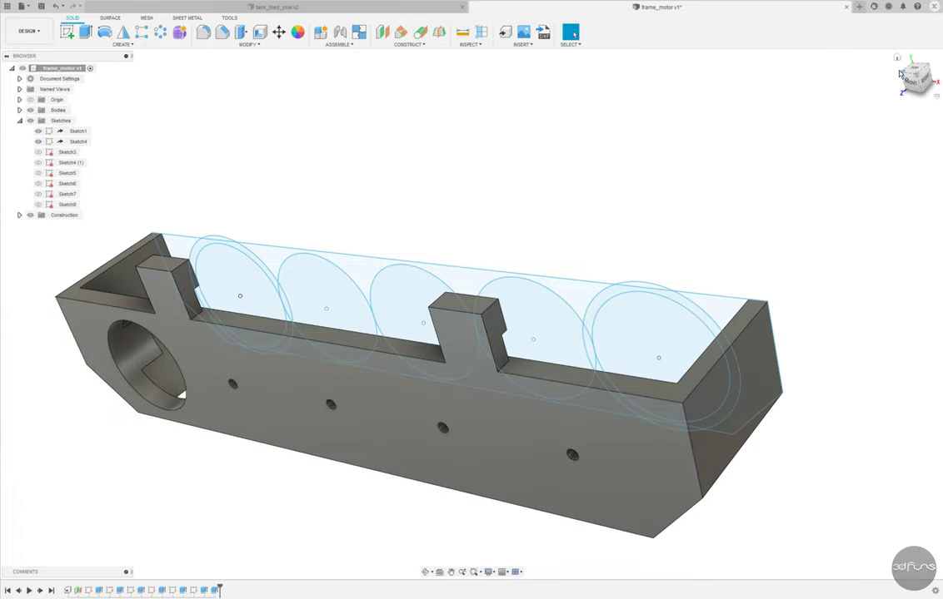
{"action": "left_click", "coordinate": [900, 60]}
{"action": "left_click", "coordinate": [41, 7]}
{"action": "left_click", "coordinate": [385, 313]}
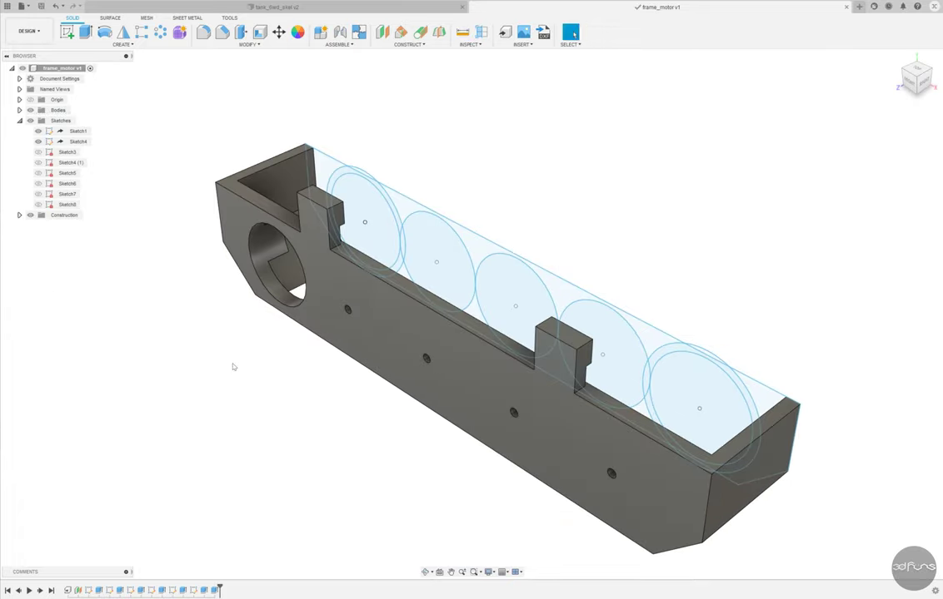
Chamfer the tab lip edge by 0.8 mm
{"action": "scroll", "coordinate": [231, 367], "scroll_direction": "down", "scroll_amount": 2}
{"action": "left_click", "coordinate": [223, 32]}
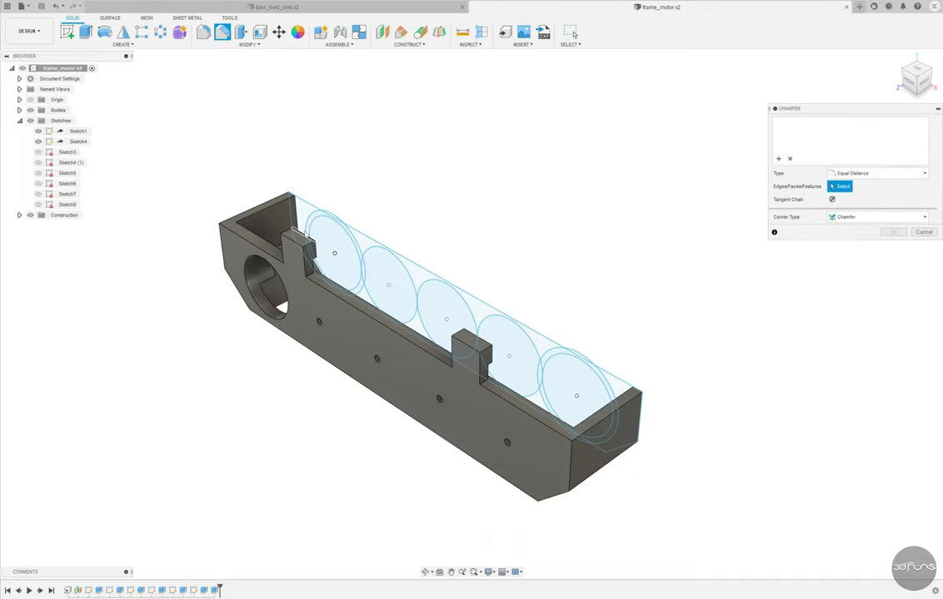
{"action": "left_click", "coordinate": [448, 338]}
{"action": "type", "text": ".8"}
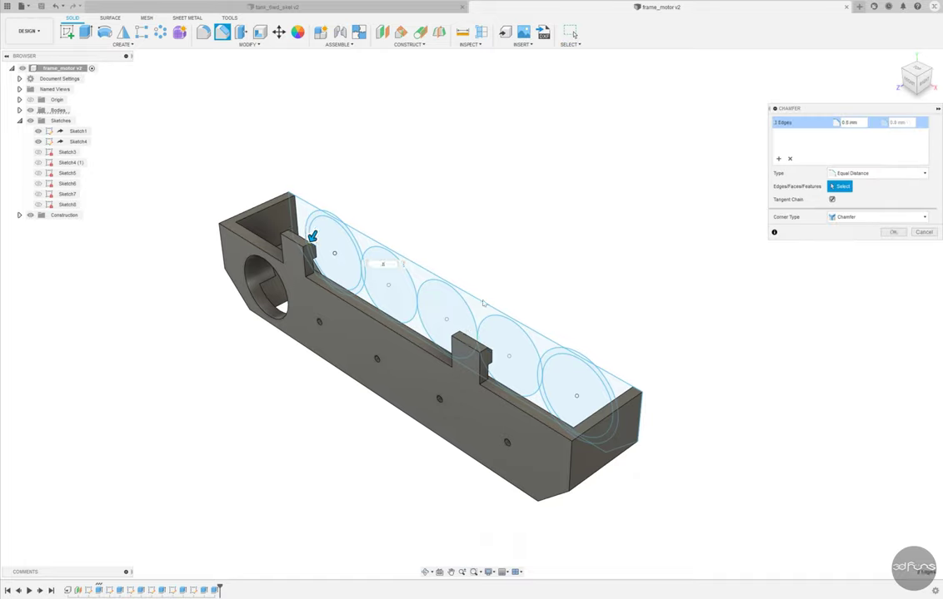
{"action": "left_click", "coordinate": [892, 233]}
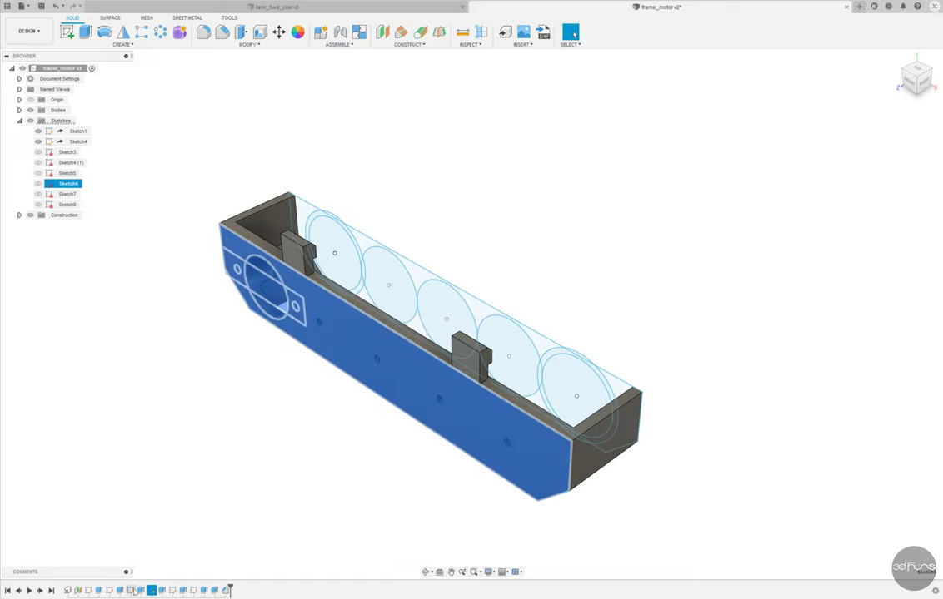
In Sketch4 (1), draw the corner-cut line and constrain its leg vertical
{"action": "right_click", "coordinate": [109, 591]}
{"action": "left_click", "coordinate": [138, 502]}
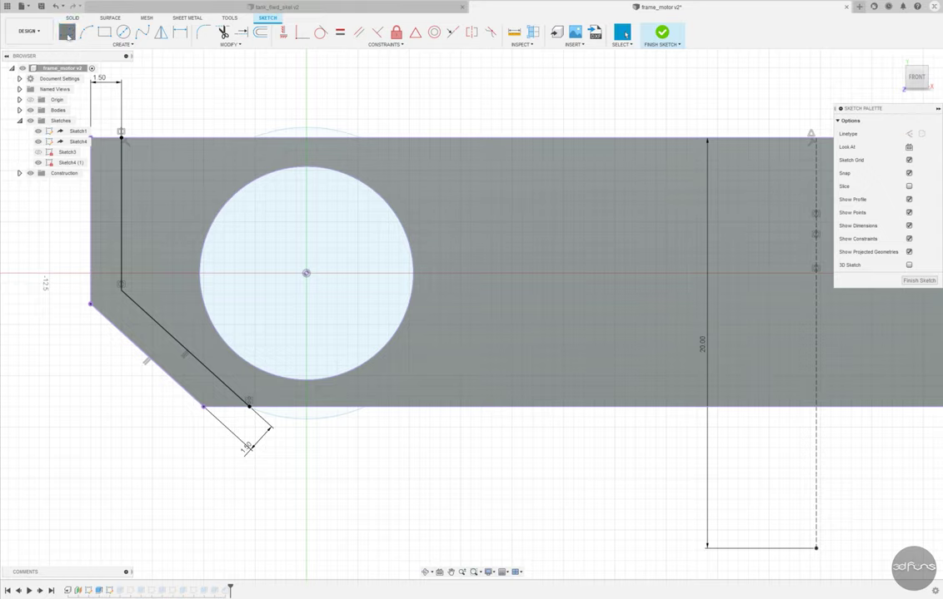
{"action": "scroll", "coordinate": [200, 388], "scroll_direction": "up", "scroll_amount": 2}
{"action": "left_click", "coordinate": [163, 394]}
{"action": "left_click", "coordinate": [330, 397]}
{"action": "left_click", "coordinate": [283, 32]}
{"action": "left_click", "coordinate": [325, 420]}
Dimension the vertical leg 2.75 from the hole centre
{"action": "scroll", "coordinate": [321, 316], "scroll_direction": "down", "scroll_amount": 1}
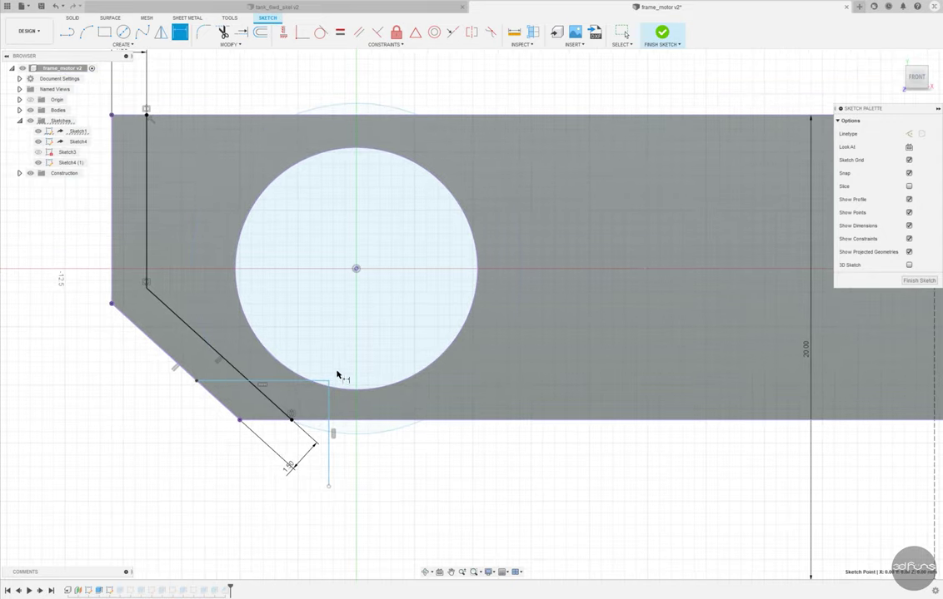
{"action": "left_click", "coordinate": [329, 406]}
{"action": "left_click", "coordinate": [350, 361]}
{"action": "key", "text": "Return"}
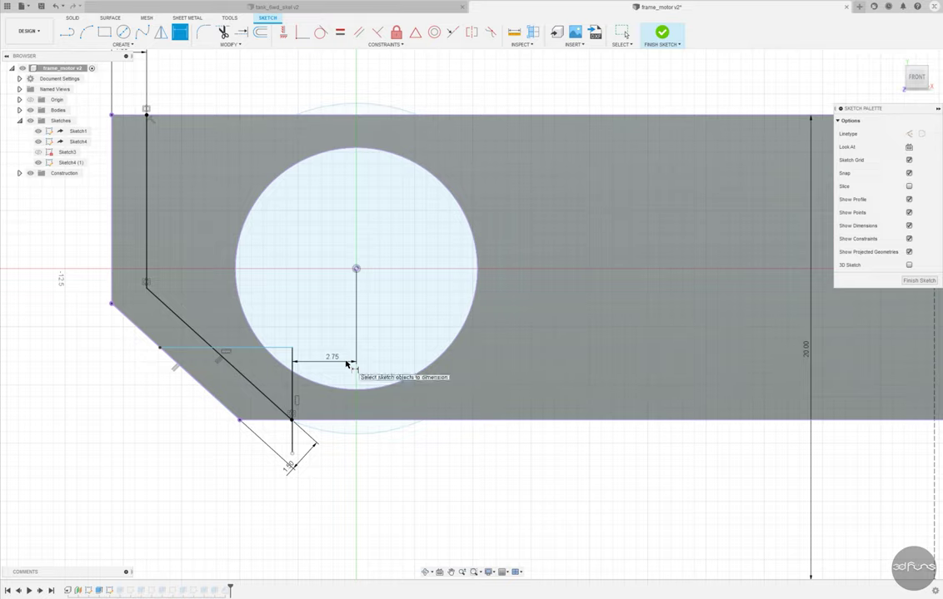
{"action": "left_click", "coordinate": [326, 421]}
{"action": "left_click", "coordinate": [280, 348]}
{"action": "left_click", "coordinate": [413, 373]}
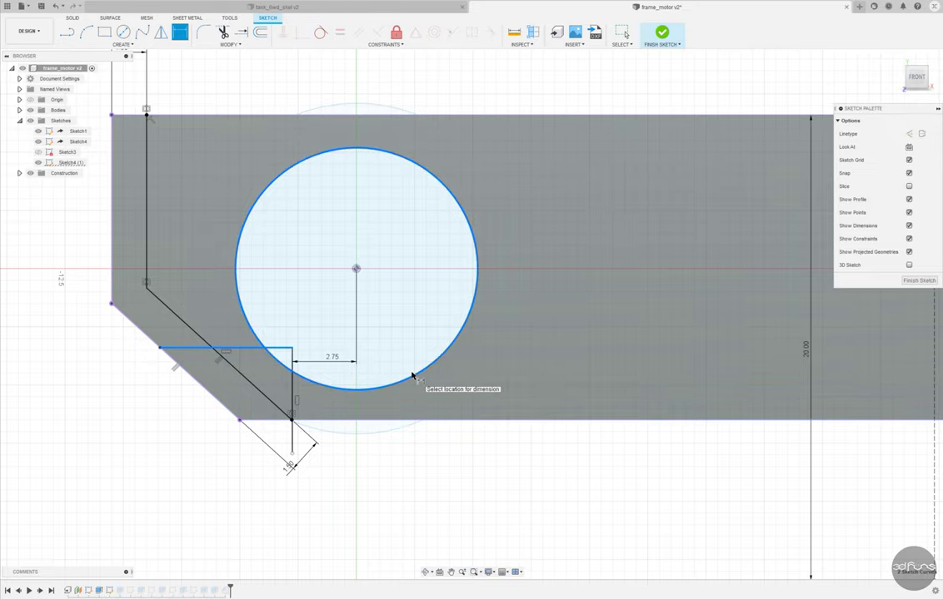
{"action": "key", "text": "Escape"}
Dimension the horizontal line 2.00 above the bottom edge
{"action": "left_click", "coordinate": [263, 420]}
{"action": "left_click", "coordinate": [412, 405]}
{"action": "key", "text": "d"}
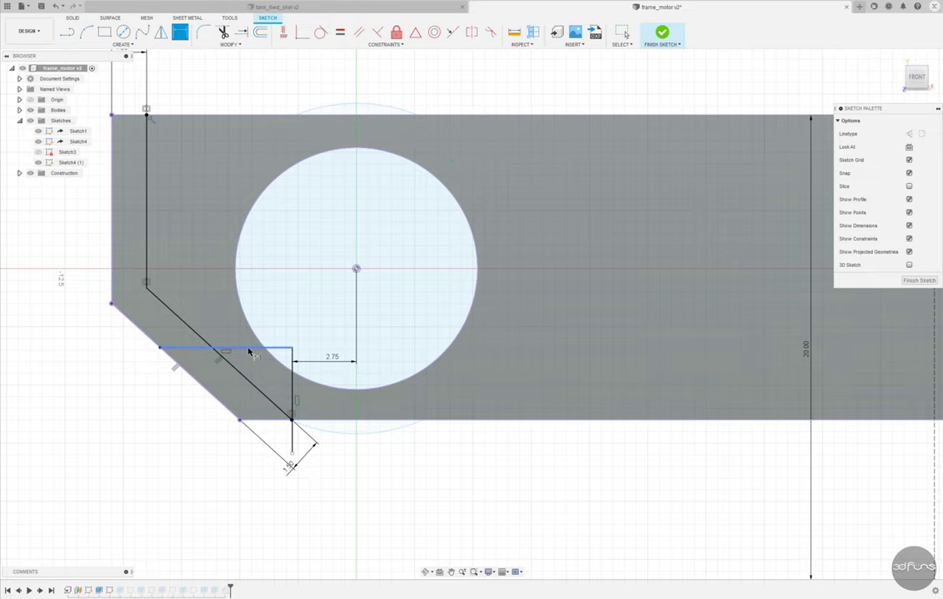
{"action": "left_click", "coordinate": [248, 352]}
{"action": "left_click", "coordinate": [543, 419]}
{"action": "left_click", "coordinate": [684, 396]}
{"action": "type", "text": "2"}
{"action": "key", "text": "Return"}
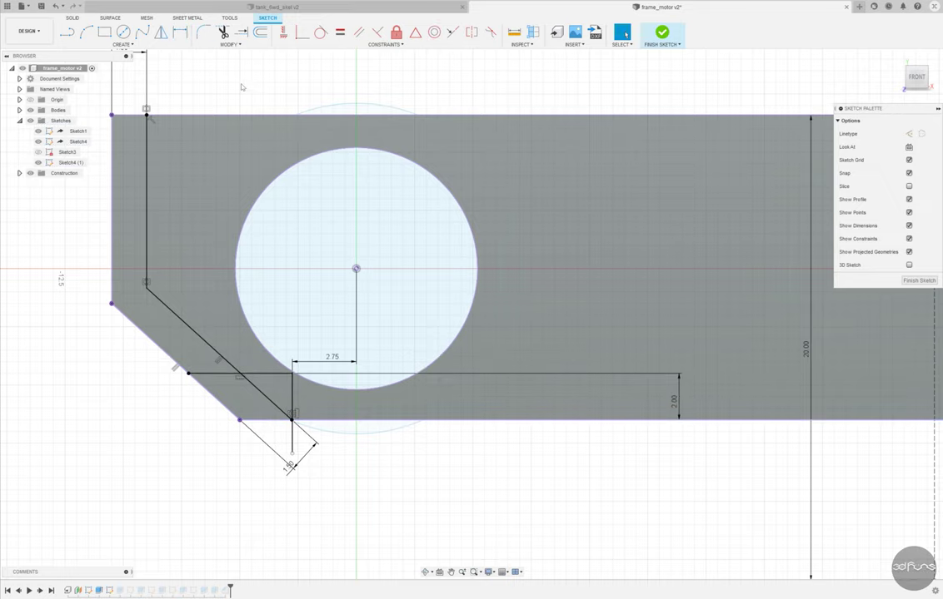
Trim the leftover stubs of the horizontal, diagonal and vertical lines
{"action": "key", "text": "t"}
{"action": "scroll", "coordinate": [242, 350], "scroll_direction": "up", "scroll_amount": 2}
{"action": "scroll", "coordinate": [242, 367], "scroll_direction": "up", "scroll_amount": 2}
{"action": "left_click", "coordinate": [196, 383]}
{"action": "scroll", "coordinate": [250, 416], "scroll_direction": "up", "scroll_amount": 3}
{"action": "left_click", "coordinate": [315, 428]}
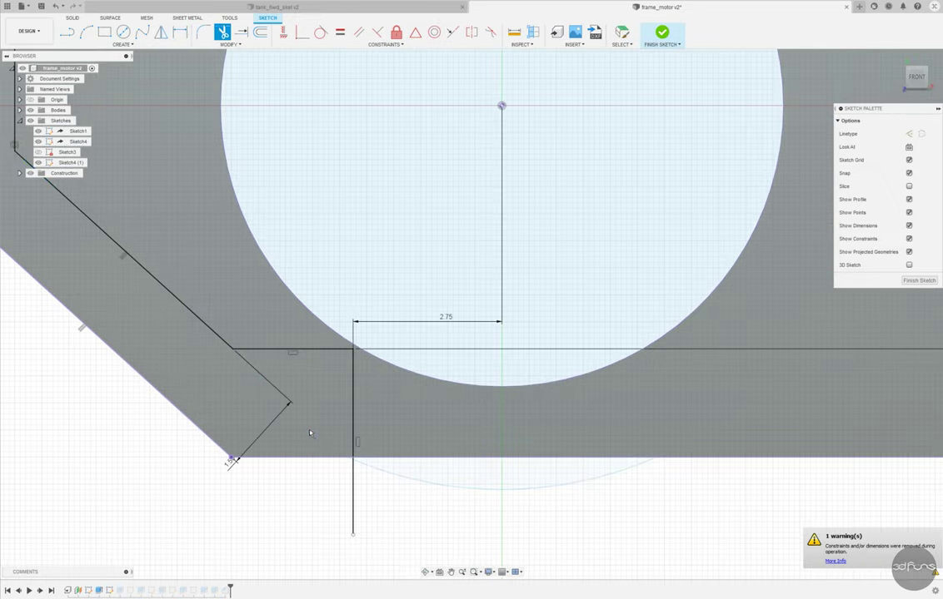
{"action": "scroll", "coordinate": [339, 483], "scroll_direction": "up", "scroll_amount": 2}
{"action": "left_click", "coordinate": [357, 467]}
{"action": "key", "text": "Escape"}
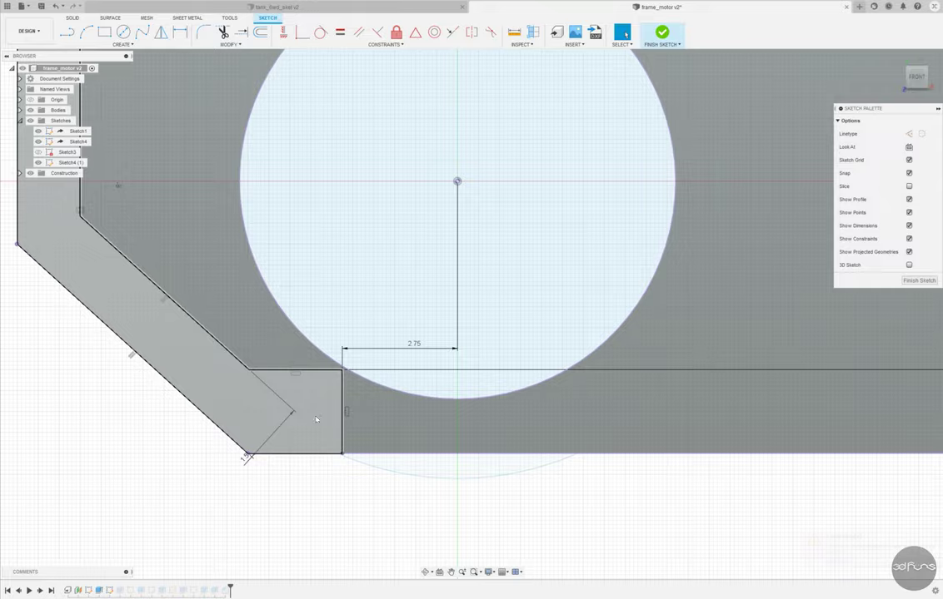
{"action": "scroll", "coordinate": [278, 367], "scroll_direction": "down", "scroll_amount": 3}
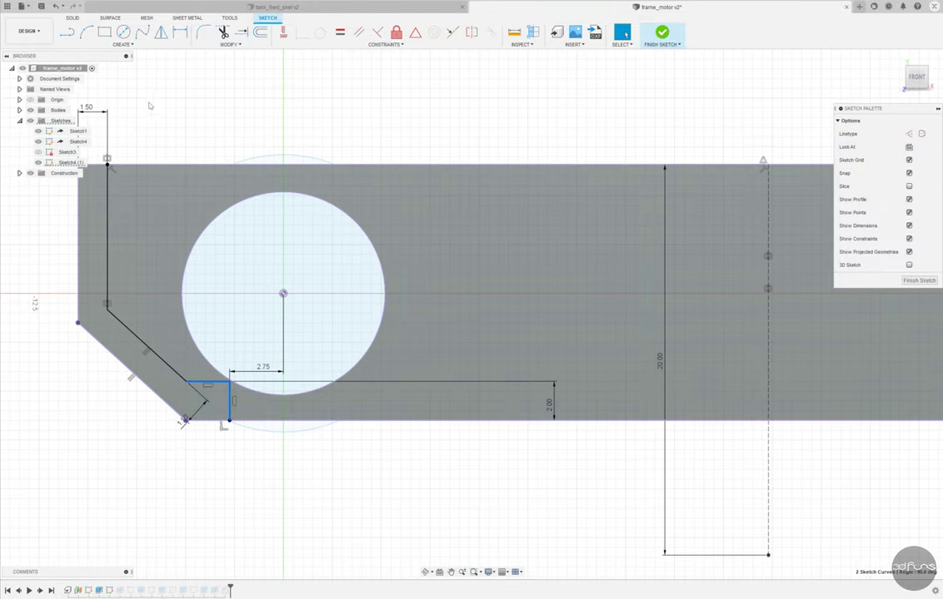
{"action": "left_click", "coordinate": [161, 33]}
Mirror the two corner-cut lines across the vertical centre line onto the right end
{"action": "left_click", "coordinate": [770, 273]}
{"action": "scroll", "coordinate": [769, 273], "scroll_direction": "down", "scroll_amount": 3}
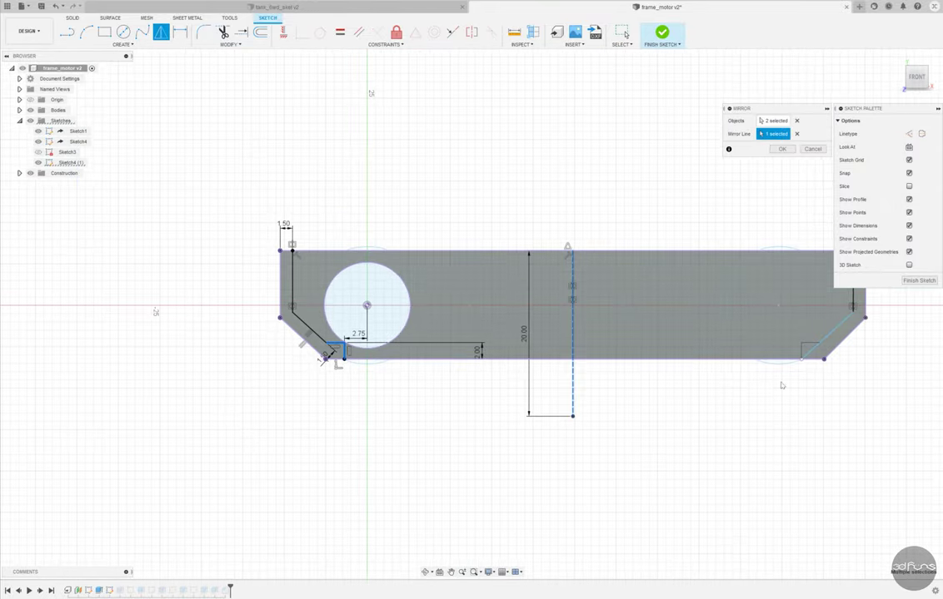
{"action": "scroll", "coordinate": [700, 305], "scroll_direction": "up", "scroll_amount": 4}
{"action": "key", "text": "Return"}
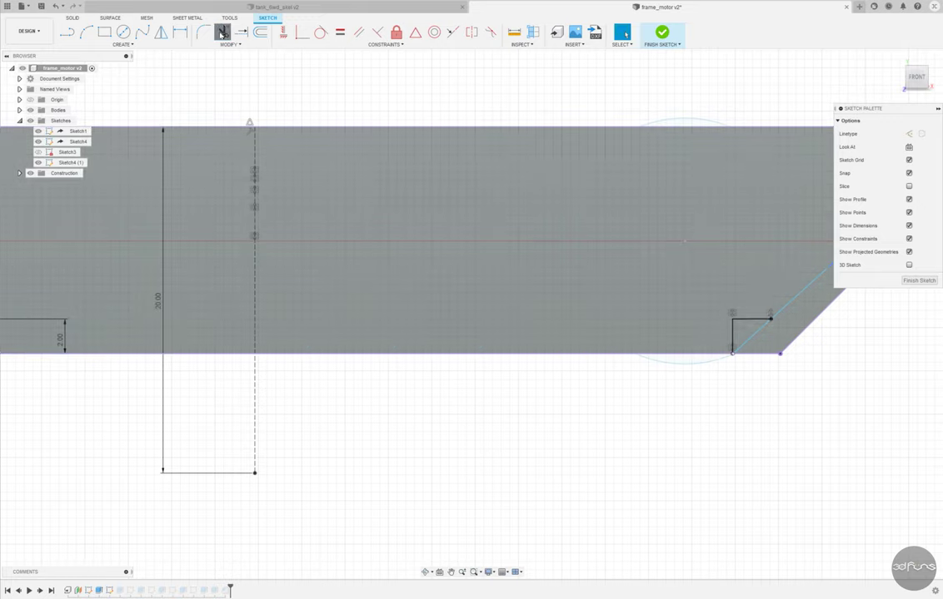
Try trimming the right chamfer line and constraining it, cancelling both attempts
{"action": "left_click", "coordinate": [223, 32]}
{"action": "scroll", "coordinate": [624, 380], "scroll_direction": "down", "scroll_amount": 3}
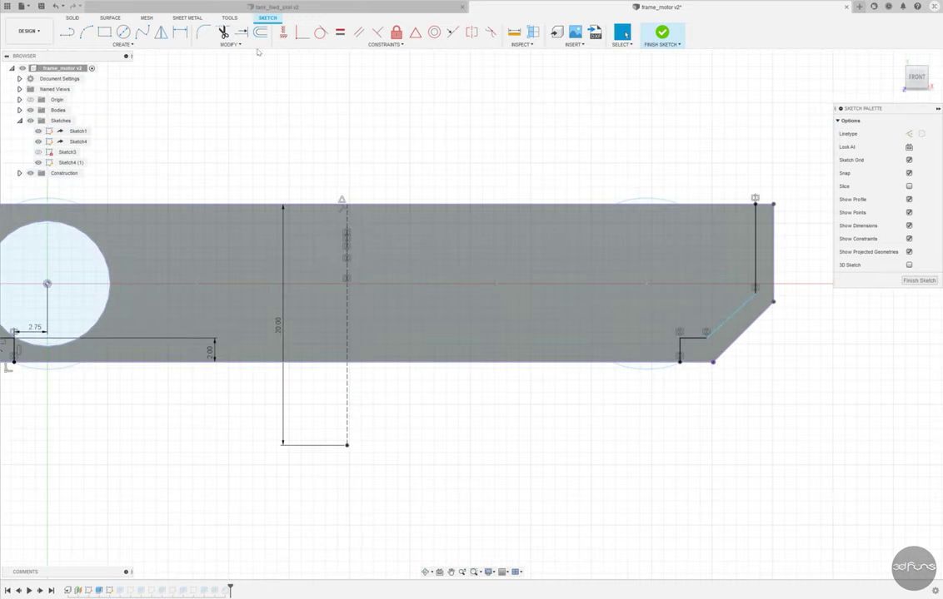
{"action": "left_click", "coordinate": [743, 309]}
{"action": "key", "text": "Return"}
{"action": "key", "text": "Escape"}
{"action": "left_click", "coordinate": [359, 32]}
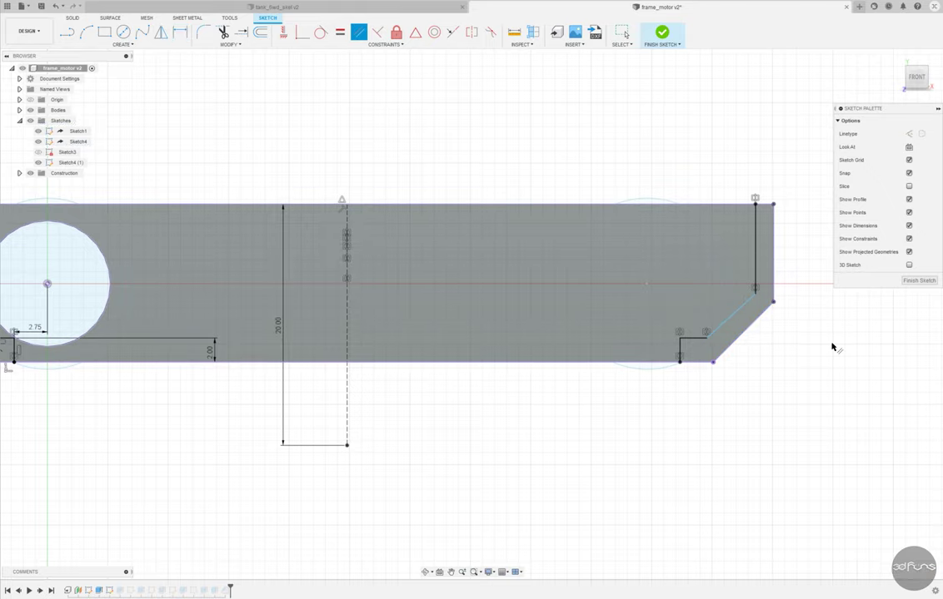
{"action": "left_click", "coordinate": [758, 317]}
{"action": "key", "text": "Escape"}
Pick the right and then the left chamfer lines to make them equal length
{"action": "scroll", "coordinate": [780, 377], "scroll_direction": "down", "scroll_amount": 2}
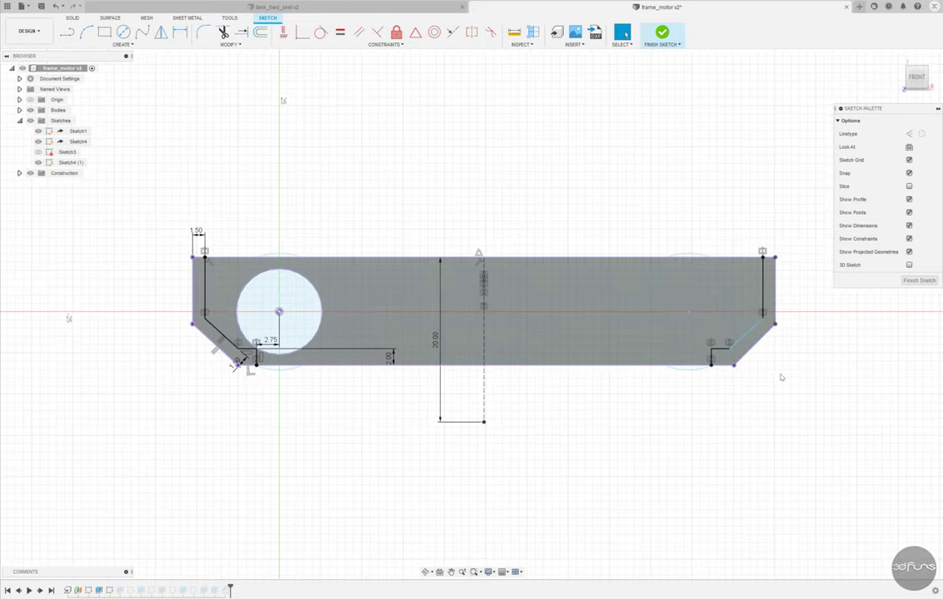
{"action": "scroll", "coordinate": [221, 341], "scroll_direction": "up", "scroll_amount": 1}
{"action": "scroll", "coordinate": [220, 341], "scroll_direction": "up", "scroll_amount": 2}
{"action": "scroll", "coordinate": [204, 366], "scroll_direction": "down", "scroll_amount": 3}
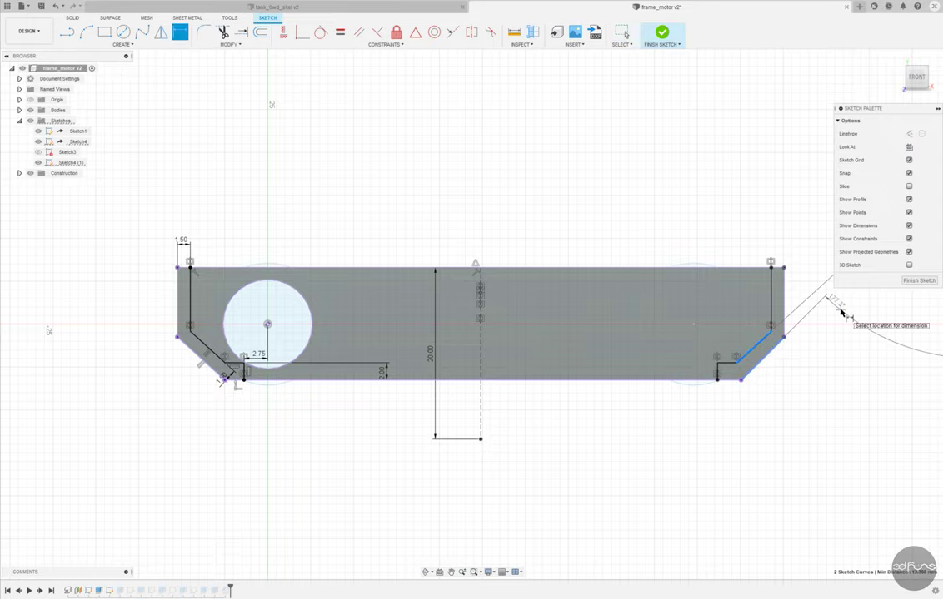
{"action": "scroll", "coordinate": [784, 396], "scroll_direction": "up", "scroll_amount": 1}
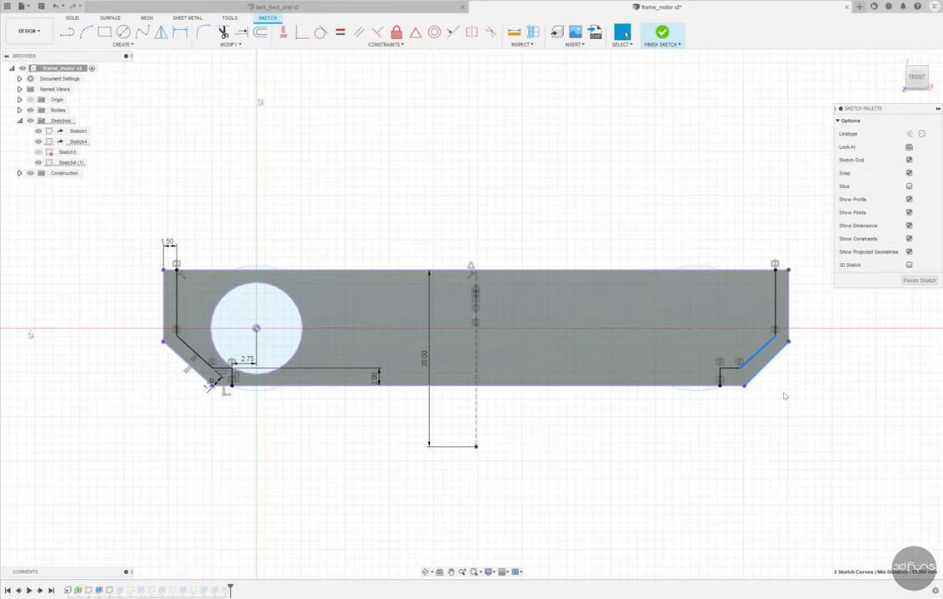
{"action": "scroll", "coordinate": [783, 392], "scroll_direction": "up", "scroll_amount": 2}
{"action": "scroll", "coordinate": [774, 379], "scroll_direction": "up", "scroll_amount": 2}
{"action": "scroll", "coordinate": [766, 371], "scroll_direction": "up", "scroll_amount": 2}
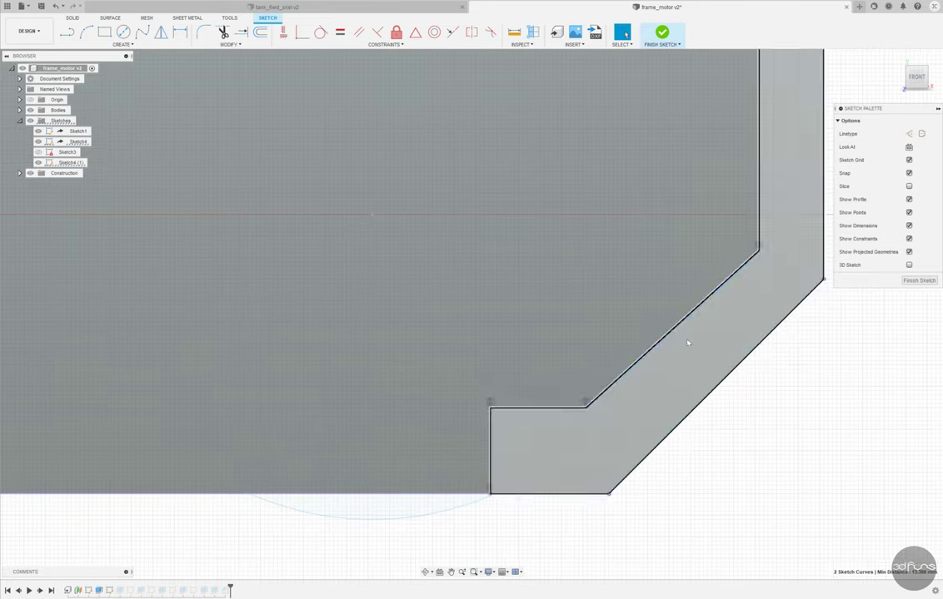
{"action": "scroll", "coordinate": [845, 445], "scroll_direction": "down", "scroll_amount": 3}
{"action": "scroll", "coordinate": [838, 442], "scroll_direction": "down", "scroll_amount": 2}
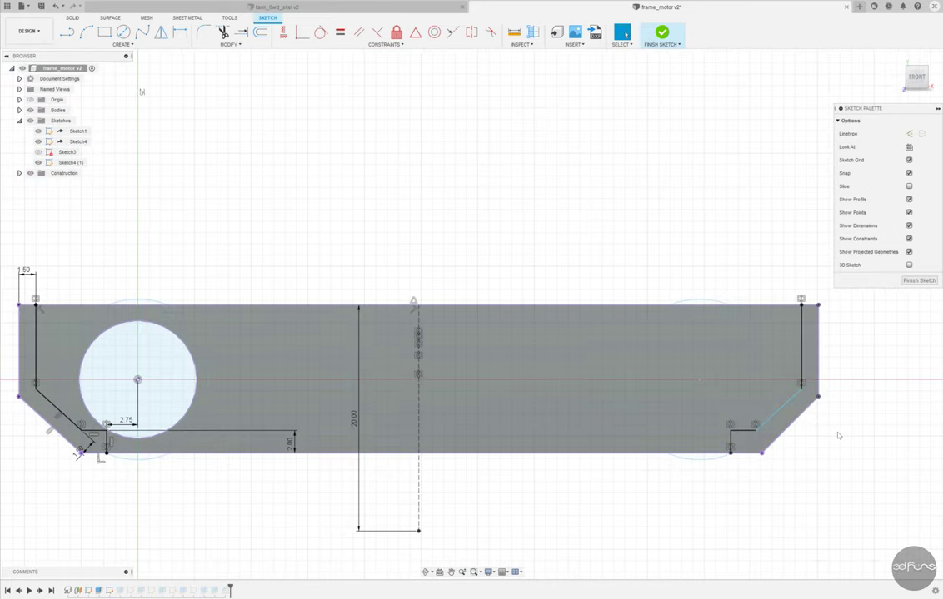
{"action": "scroll", "coordinate": [839, 438], "scroll_direction": "down", "scroll_amount": 1}
{"action": "scroll", "coordinate": [843, 447], "scroll_direction": "up", "scroll_amount": 2}
{"action": "left_click", "coordinate": [764, 406]}
{"action": "scroll", "coordinate": [839, 420], "scroll_direction": "down", "scroll_amount": 2}
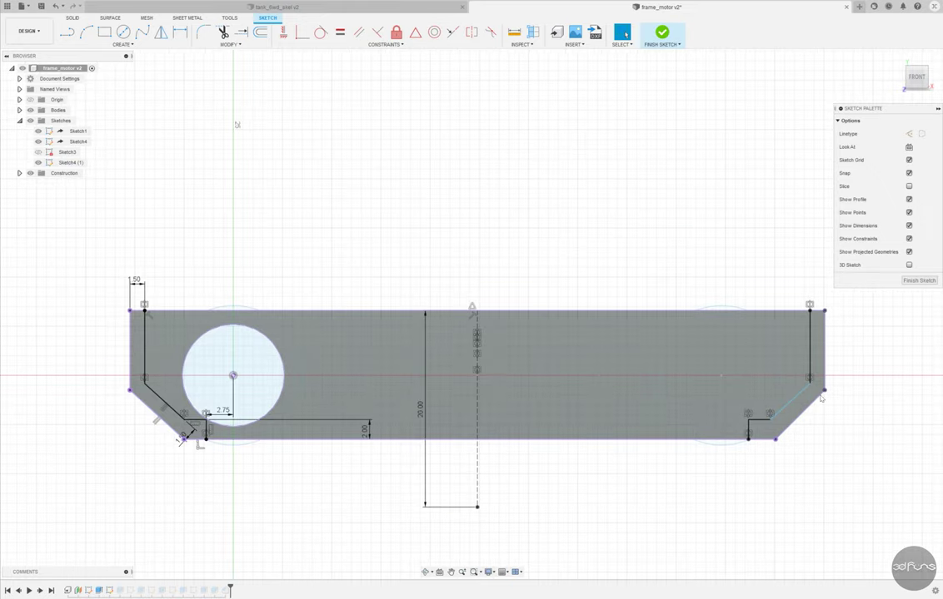
{"action": "left_click", "coordinate": [152, 396]}
Draw a new line parallel to the right chamfer, dimensioned 1.15 from it
{"action": "key", "text": "l"}
{"action": "scroll", "coordinate": [820, 516], "scroll_direction": "up", "scroll_amount": 3}
{"action": "left_click", "coordinate": [820, 299]}
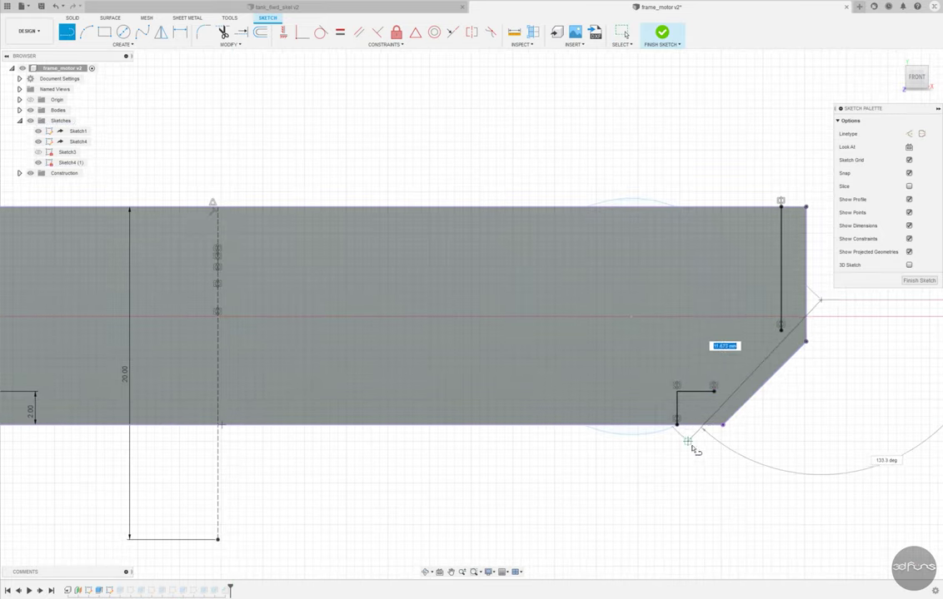
{"action": "left_click", "coordinate": [660, 457]}
{"action": "key", "text": "Escape"}
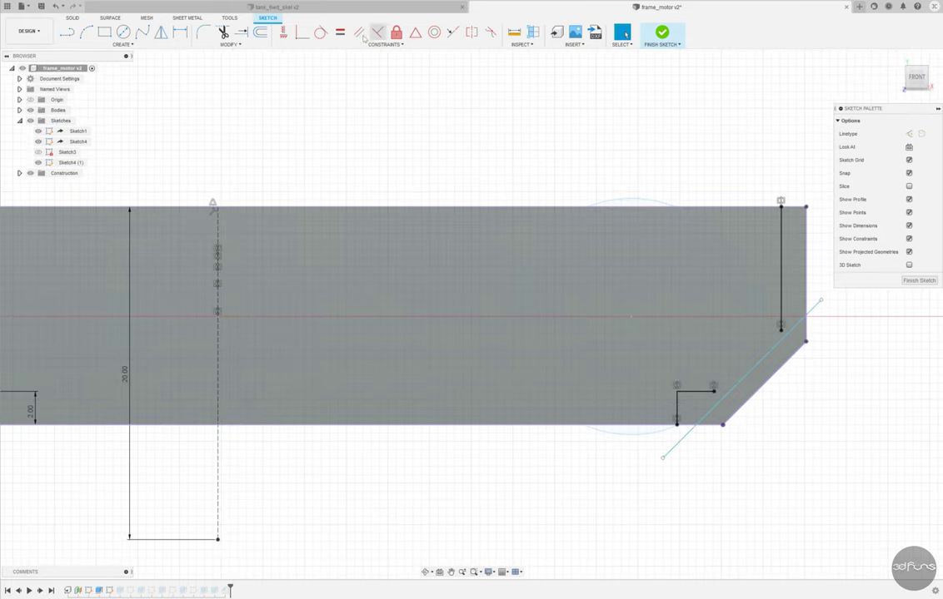
{"action": "left_click", "coordinate": [358, 31]}
{"action": "left_click", "coordinate": [778, 343]}
{"action": "left_click", "coordinate": [783, 364]}
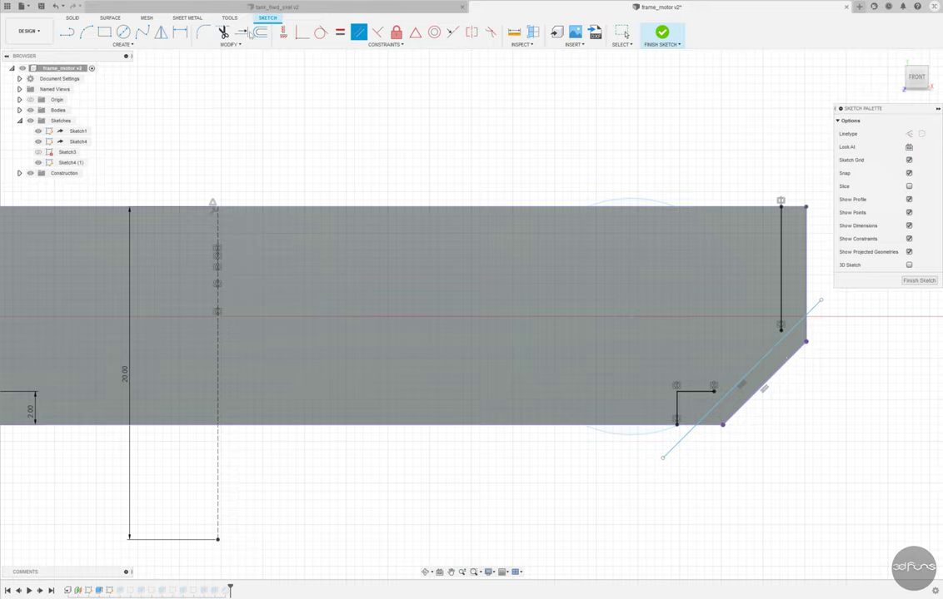
{"action": "key", "text": "d"}
{"action": "left_click", "coordinate": [767, 360]}
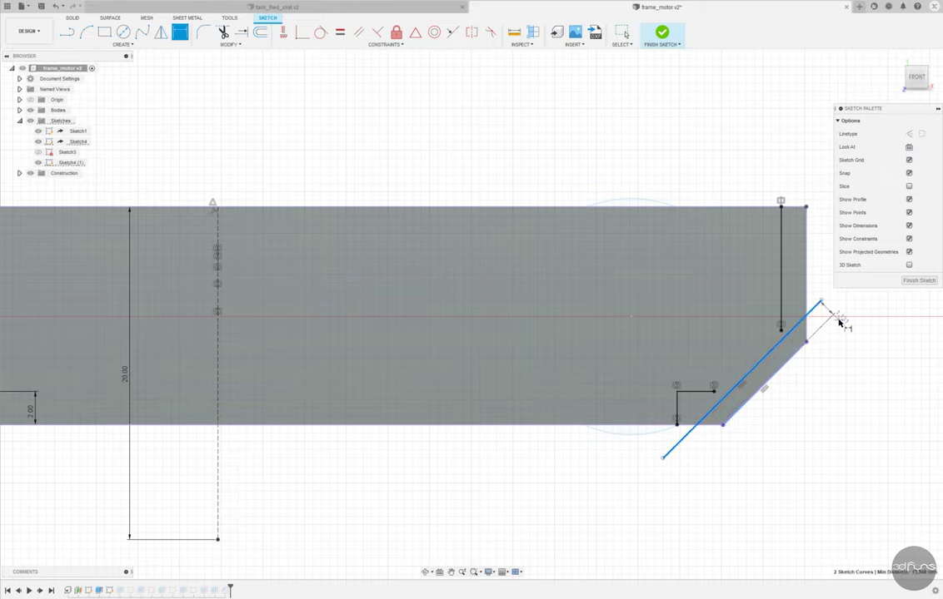
{"action": "key", "text": "Escape"}
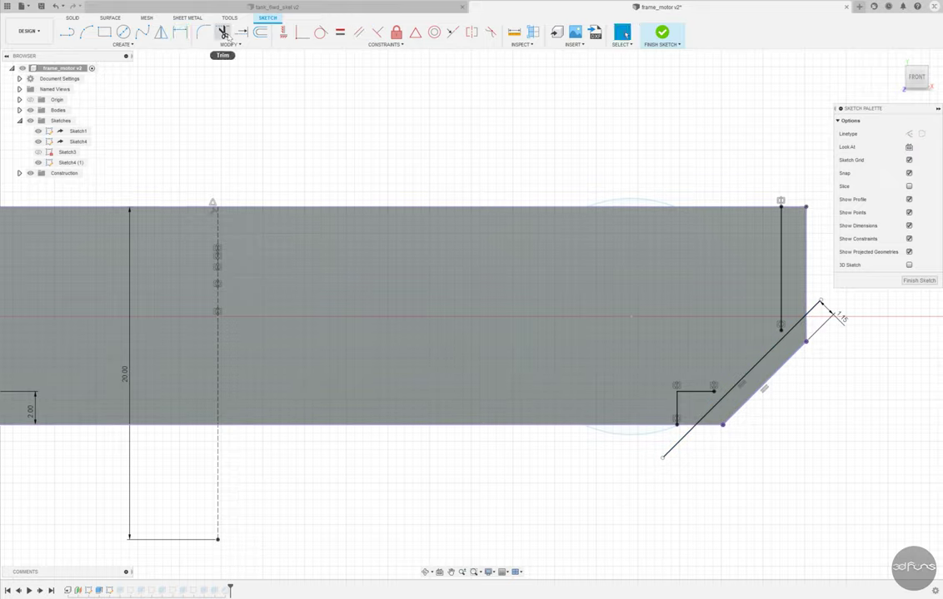
Extend the step lines to the new diagonal and trim its overshooting ends
{"action": "left_click", "coordinate": [240, 31]}
{"action": "left_click", "coordinate": [777, 323]}
{"action": "left_click", "coordinate": [709, 396]}
{"action": "key", "text": "Escape"}
{"action": "left_click", "coordinate": [223, 32]}
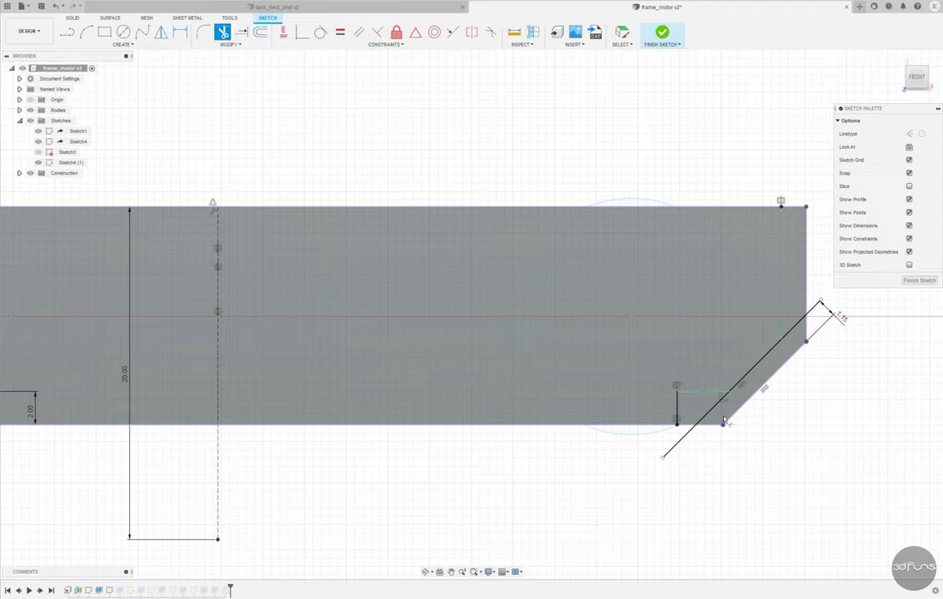
{"action": "left_click", "coordinate": [696, 419]}
{"action": "left_click", "coordinate": [814, 314]}
{"action": "key", "text": "Escape"}
{"action": "scroll", "coordinate": [587, 260], "scroll_direction": "down", "scroll_amount": 3}
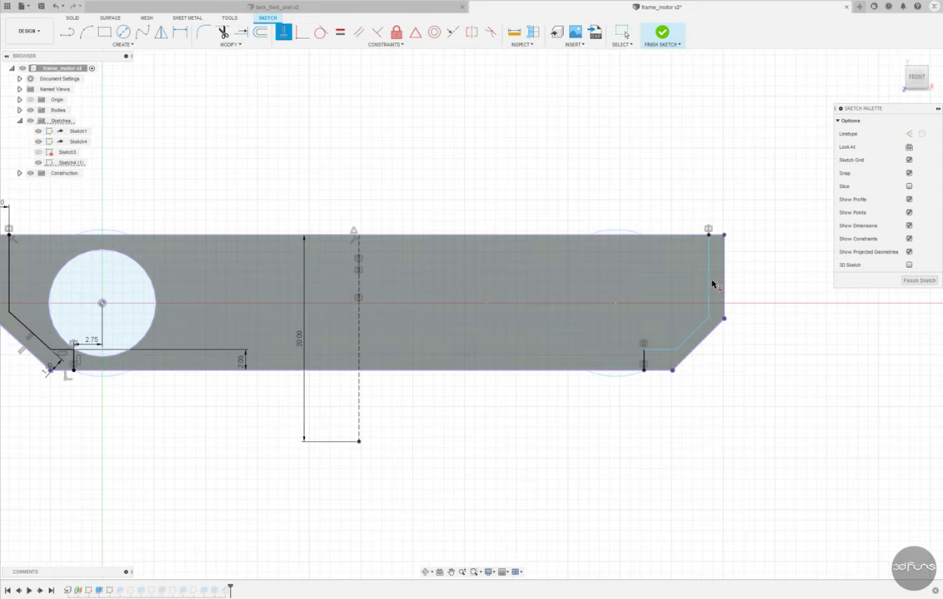
{"action": "scroll", "coordinate": [705, 360], "scroll_direction": "up", "scroll_amount": 2}
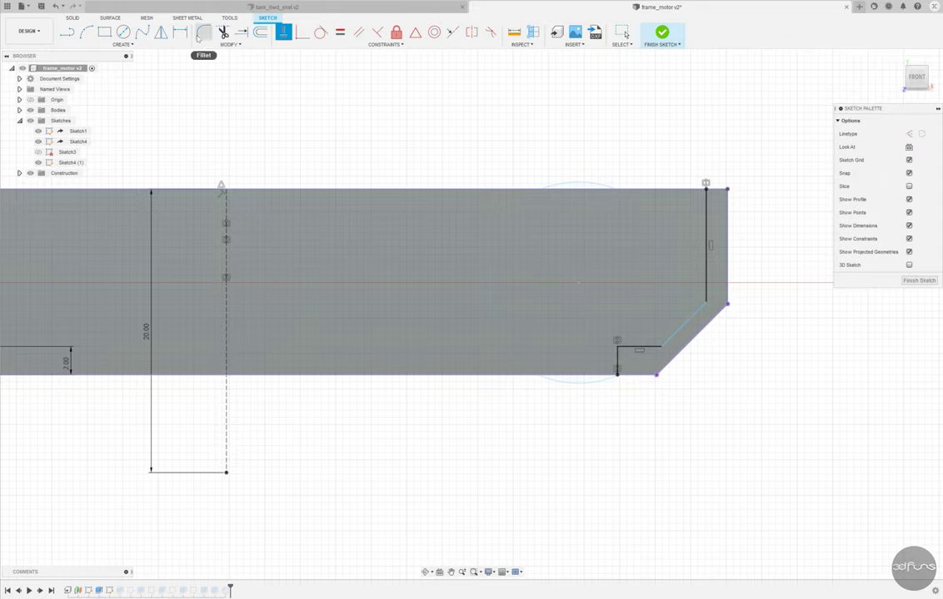
Start offsetting the right chamfer line, then finish the sketch
{"action": "left_click", "coordinate": [260, 31]}
{"action": "left_click", "coordinate": [702, 329]}
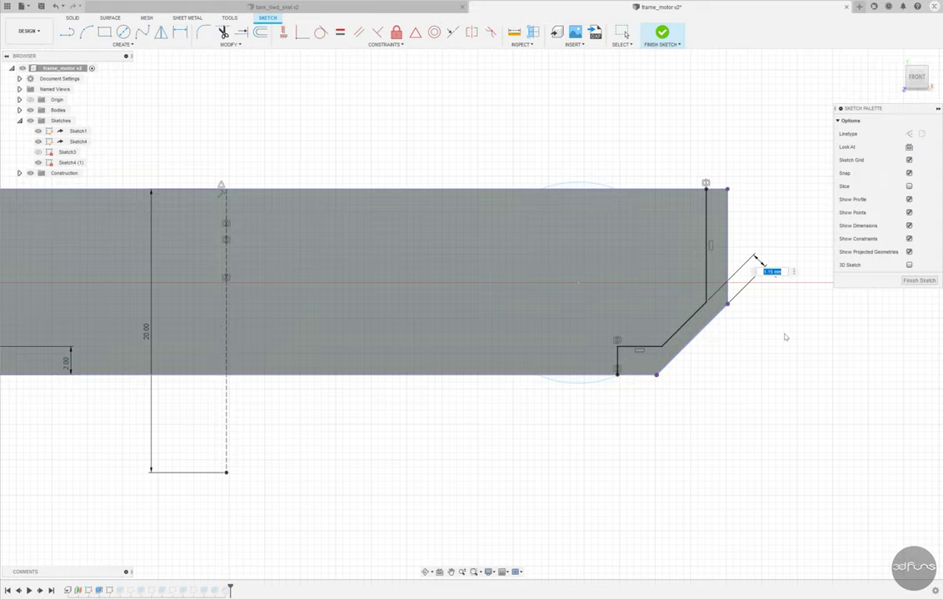
{"action": "scroll", "coordinate": [782, 358], "scroll_direction": "down", "scroll_amount": 3}
{"action": "scroll", "coordinate": [779, 389], "scroll_direction": "down", "scroll_amount": 2}
{"action": "left_click", "coordinate": [661, 33]}
Orbit to a top-back view and save the design as version v3
{"action": "middle_click_drag", "start_coordinate": [703, 382], "coordinate": [688, 385], "text": "shift"}
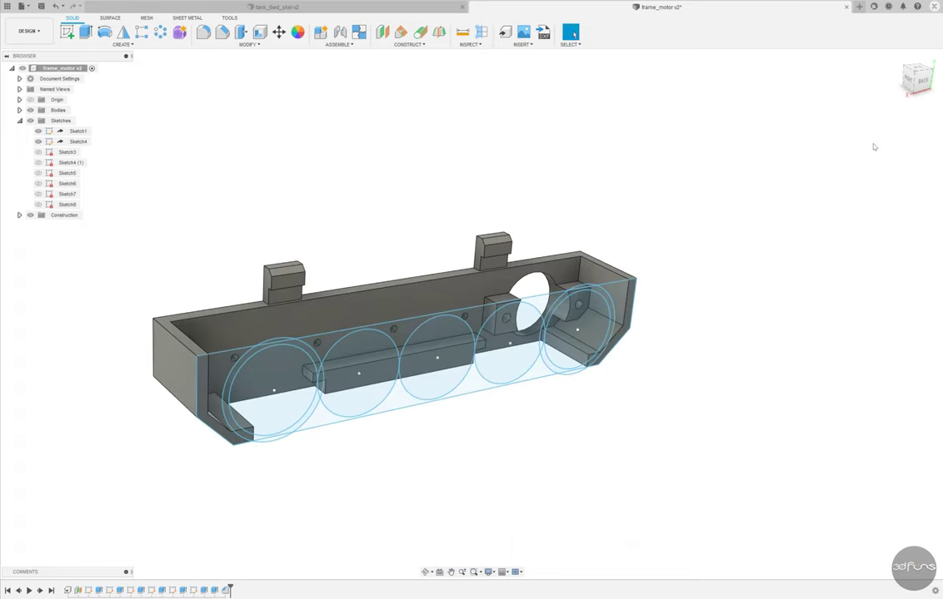
{"action": "middle_click_drag", "start_coordinate": [874, 147], "coordinate": [812, 71], "text": "shift"}
{"action": "left_click", "coordinate": [41, 6]}
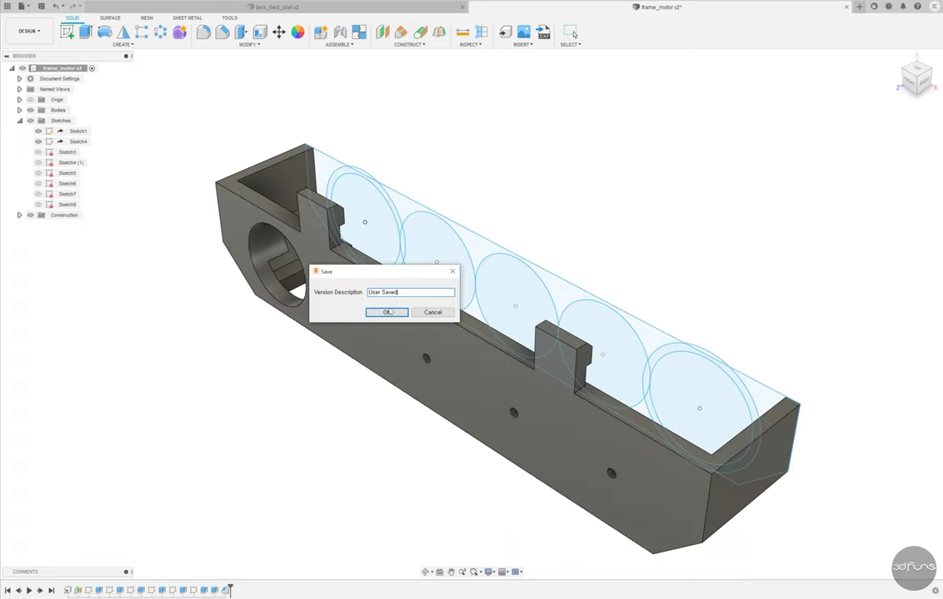
{"action": "left_click", "coordinate": [388, 312]}
Pick two edges for a fillet, then cancel it without adding one
{"action": "key", "text": "f"}
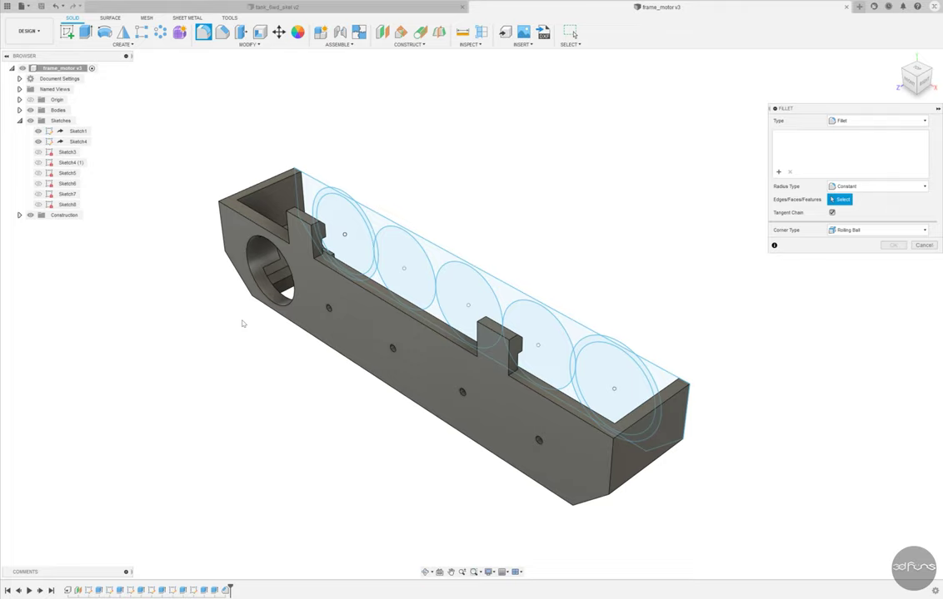
{"action": "middle_click_drag", "start_coordinate": [242, 327], "coordinate": [223, 444], "text": "shift"}
{"action": "left_click", "coordinate": [223, 443]}
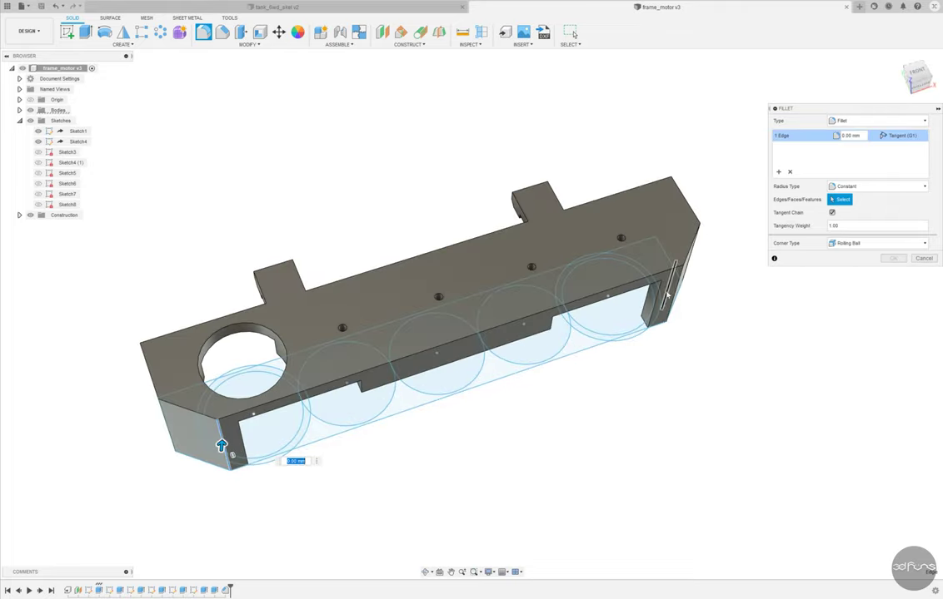
{"action": "left_click", "coordinate": [667, 295]}
{"action": "middle_click_drag", "start_coordinate": [667, 294], "coordinate": [756, 442], "text": "shift"}
{"action": "key", "text": "Escape"}
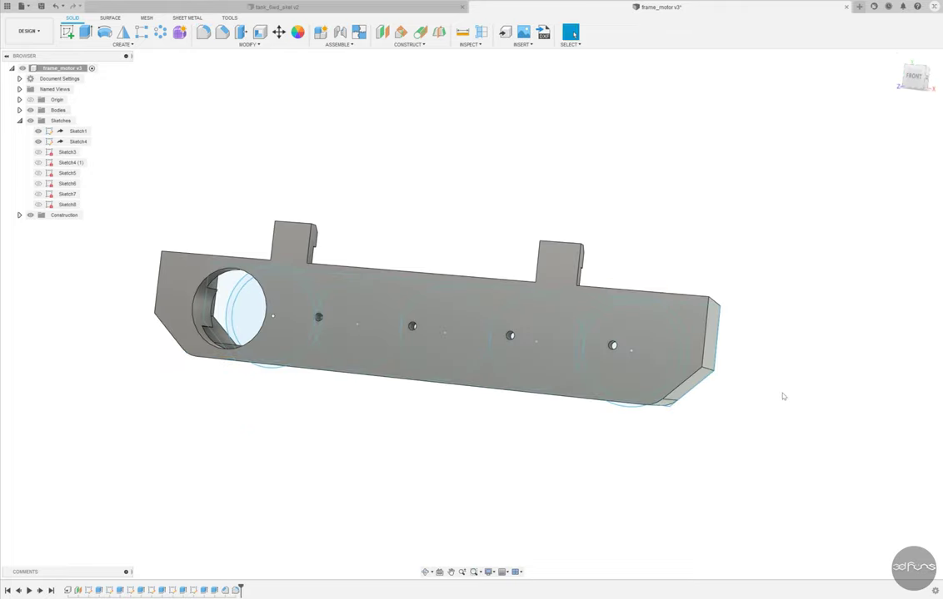
{"action": "middle_click_drag", "start_coordinate": [782, 393], "coordinate": [742, 166], "text": "shift"}
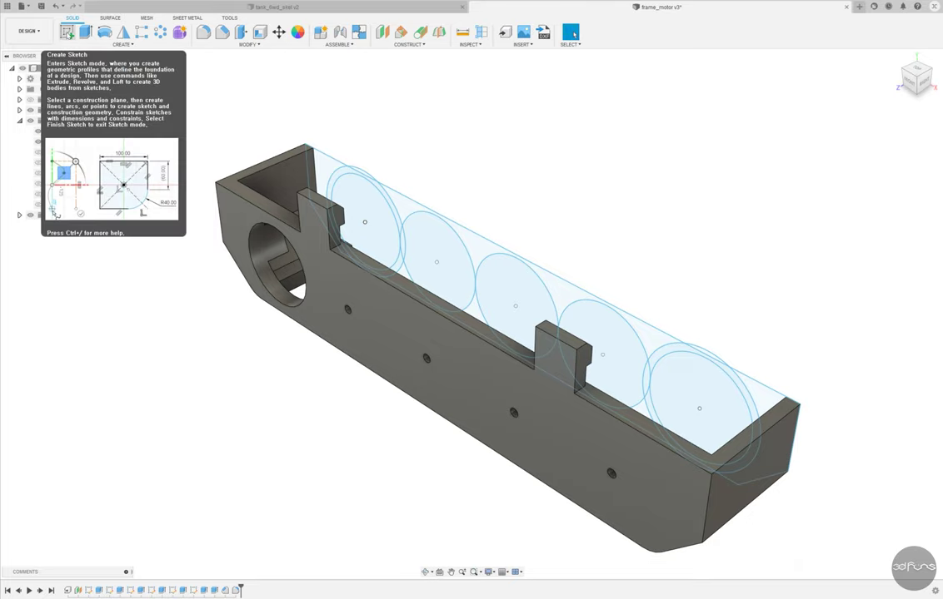
Start a sketch on the front plane and draw a rectangle along the top edge
{"action": "left_click", "coordinate": [67, 32]}
{"action": "left_click", "coordinate": [362, 213]}
{"action": "key", "text": "r"}
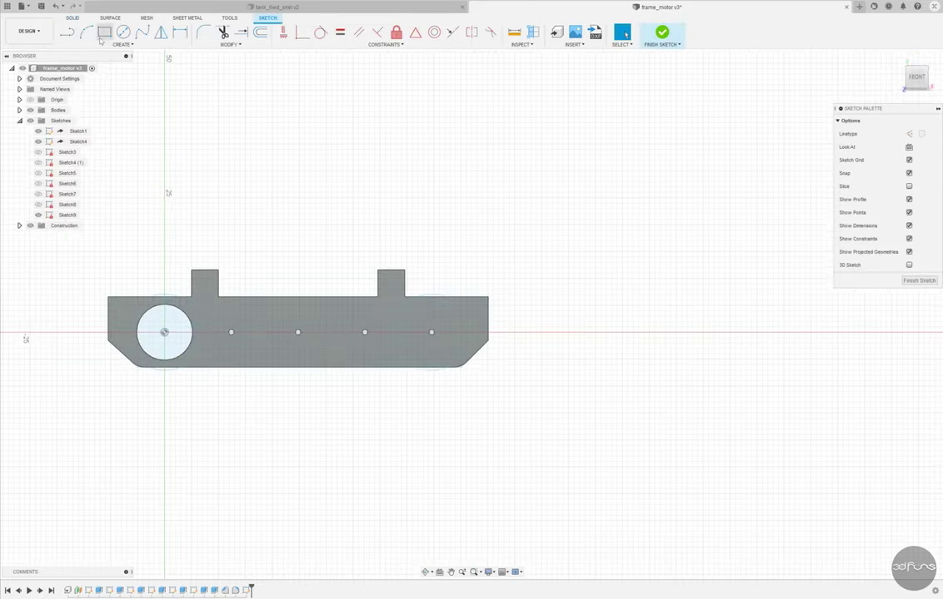
{"action": "left_click", "coordinate": [104, 300]}
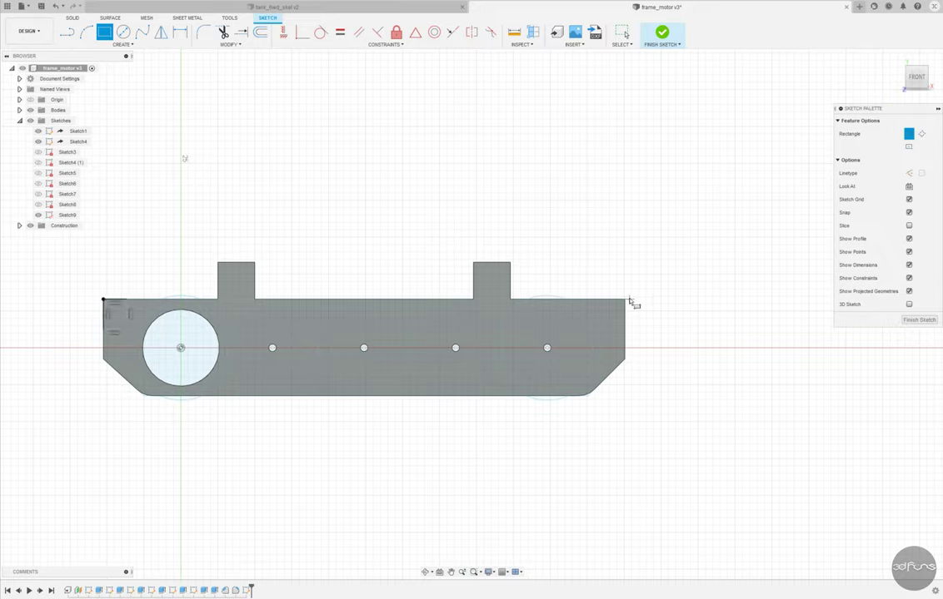
{"action": "left_click", "coordinate": [616, 321]}
{"action": "key", "text": "Escape"}
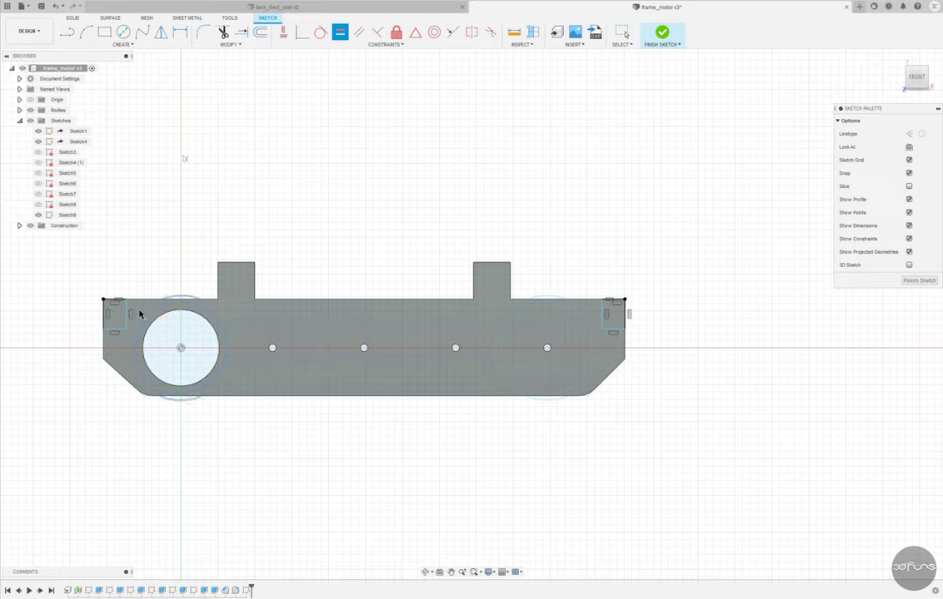
Dimension the left end rectangle with width 4.00 and height 5.6
{"action": "left_click", "coordinate": [102, 320]}
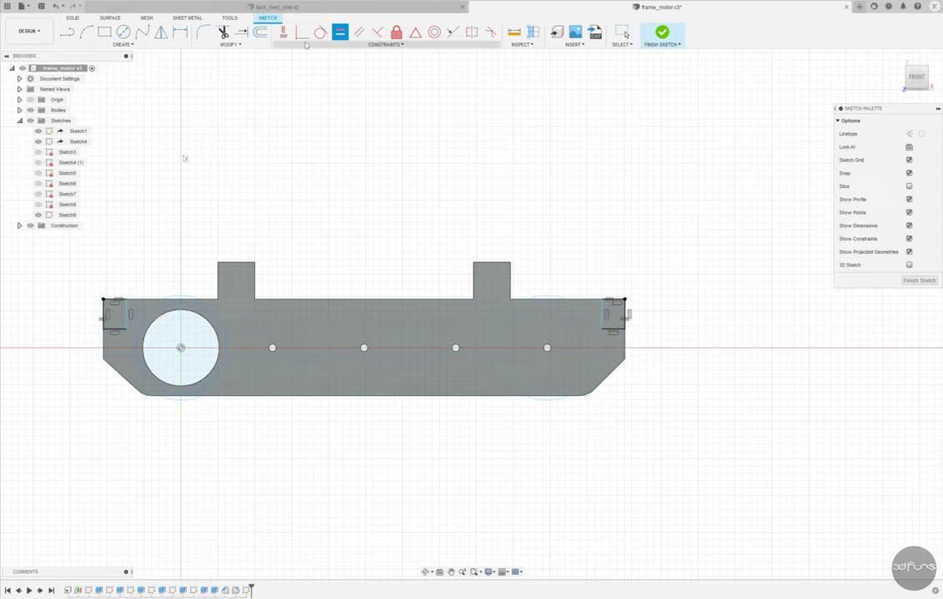
{"action": "key", "text": "d"}
{"action": "left_click", "coordinate": [109, 301]}
{"action": "left_click", "coordinate": [116, 272]}
{"action": "key", "text": "Return"}
{"action": "left_click", "coordinate": [103, 315]}
{"action": "left_click", "coordinate": [80, 312]}
{"action": "type", "text": "5.6"}
{"action": "key", "text": "Return"}
{"action": "key", "text": "Escape"}
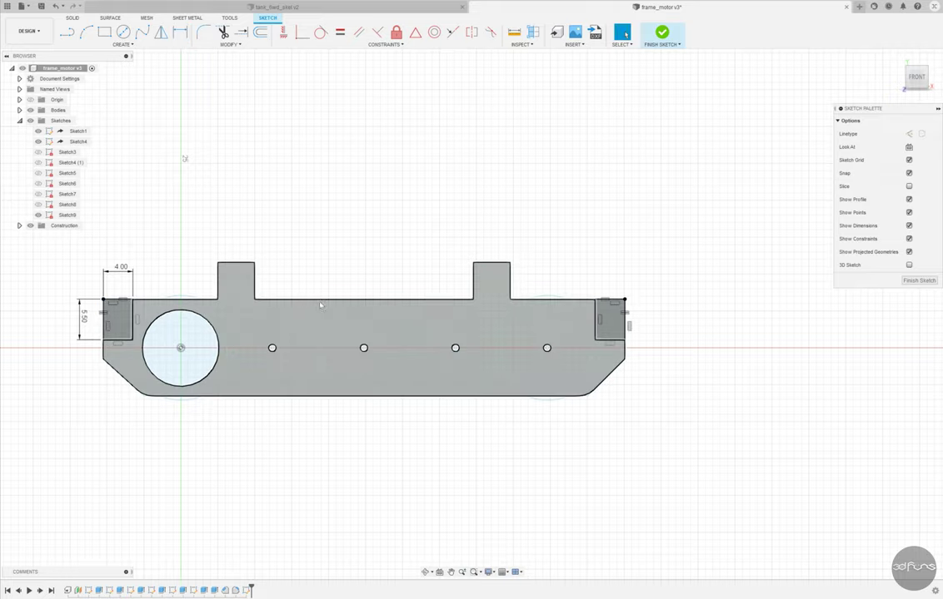
Set the right rectangle's width to 5.50 and change the left width to 5.70
{"action": "scroll", "coordinate": [629, 316], "scroll_direction": "up", "scroll_amount": 2}
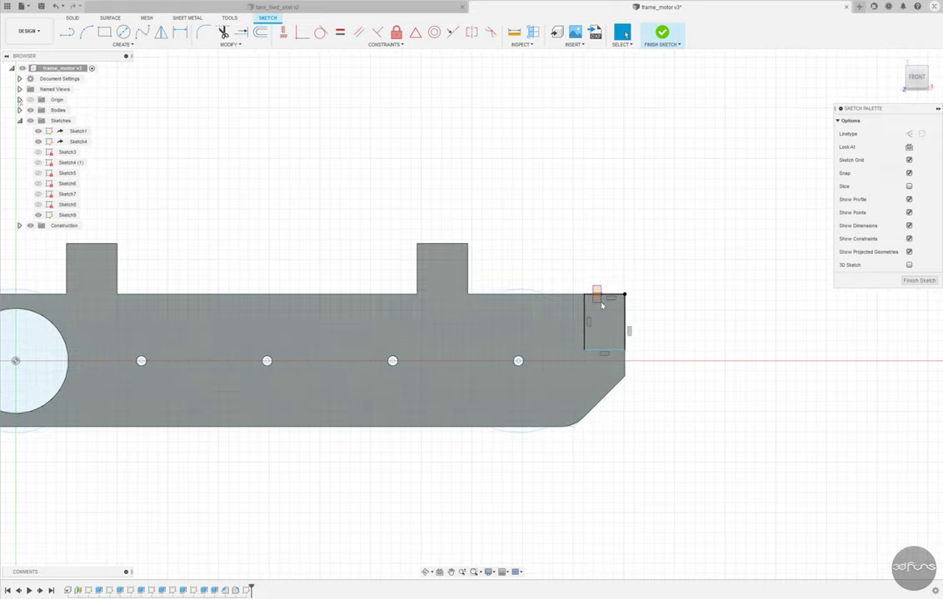
{"action": "scroll", "coordinate": [690, 352], "scroll_direction": "down", "scroll_amount": 2}
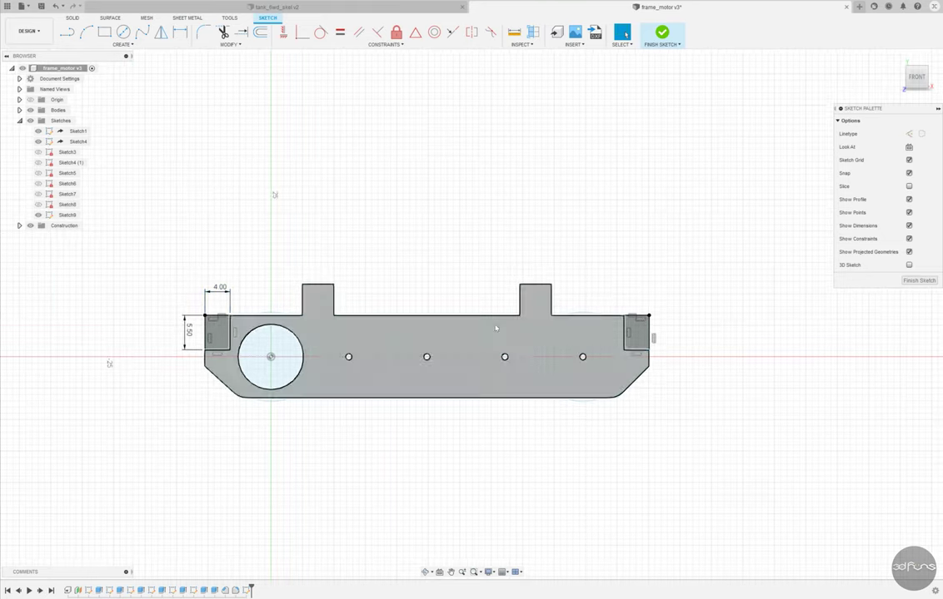
{"action": "scroll", "coordinate": [633, 318], "scroll_direction": "up", "scroll_amount": 1}
{"action": "scroll", "coordinate": [628, 312], "scroll_direction": "up", "scroll_amount": 3}
{"action": "scroll", "coordinate": [628, 311], "scroll_direction": "up", "scroll_amount": 3}
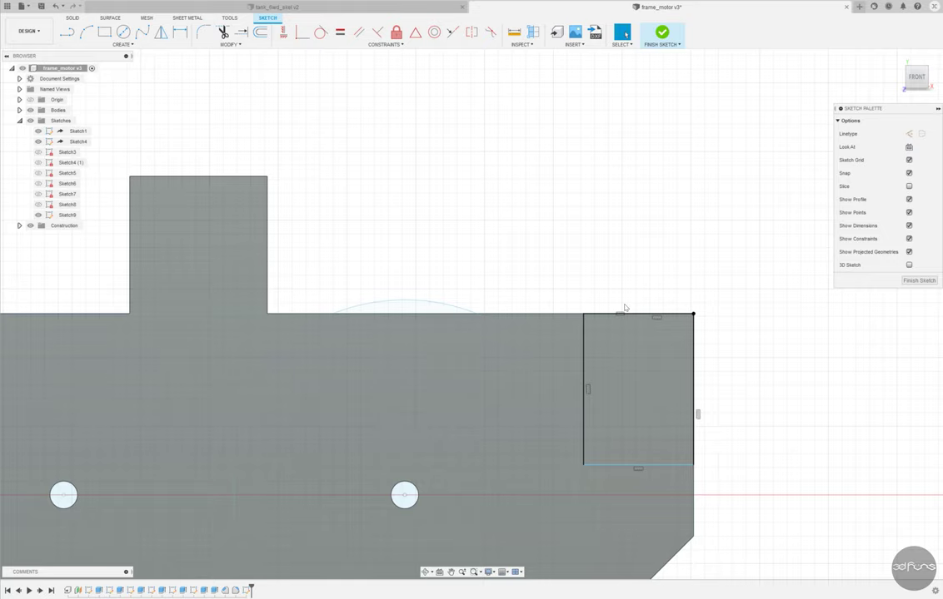
{"action": "scroll", "coordinate": [644, 362], "scroll_direction": "up", "scroll_amount": 2}
{"action": "scroll", "coordinate": [643, 359], "scroll_direction": "down", "scroll_amount": 3}
{"action": "left_click", "coordinate": [179, 32]}
{"action": "left_click", "coordinate": [601, 310]}
{"action": "left_click", "coordinate": [603, 261]}
{"action": "type", "text": "5.5"}
{"action": "key", "text": "Return"}
{"action": "scroll", "coordinate": [683, 333], "scroll_direction": "down", "scroll_amount": 5}
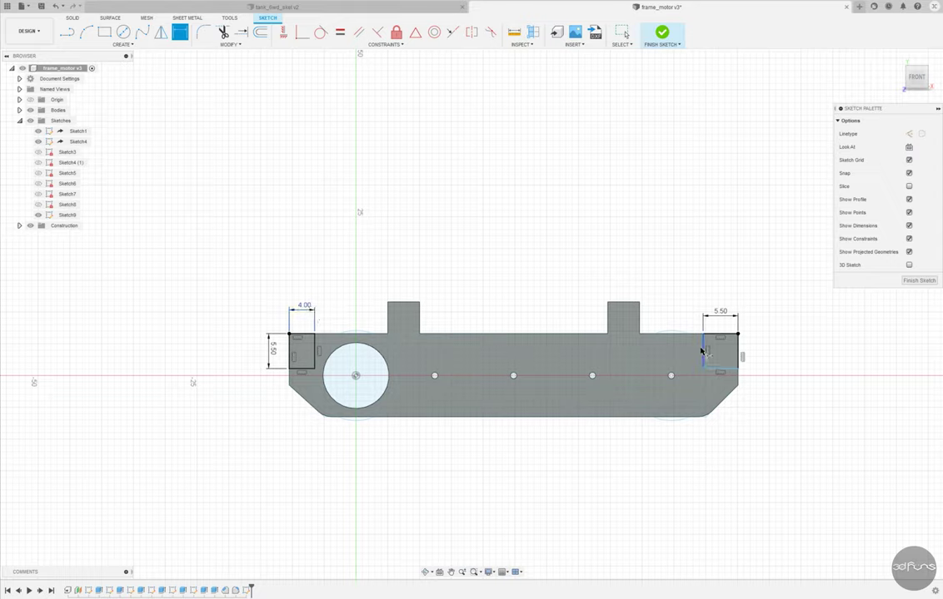
{"action": "left_click", "coordinate": [305, 310]}
{"action": "key", "text": "Return"}
{"action": "key", "text": "Escape"}
Dimension the right rectangle's height to 5.50
{"action": "left_click", "coordinate": [179, 40]}
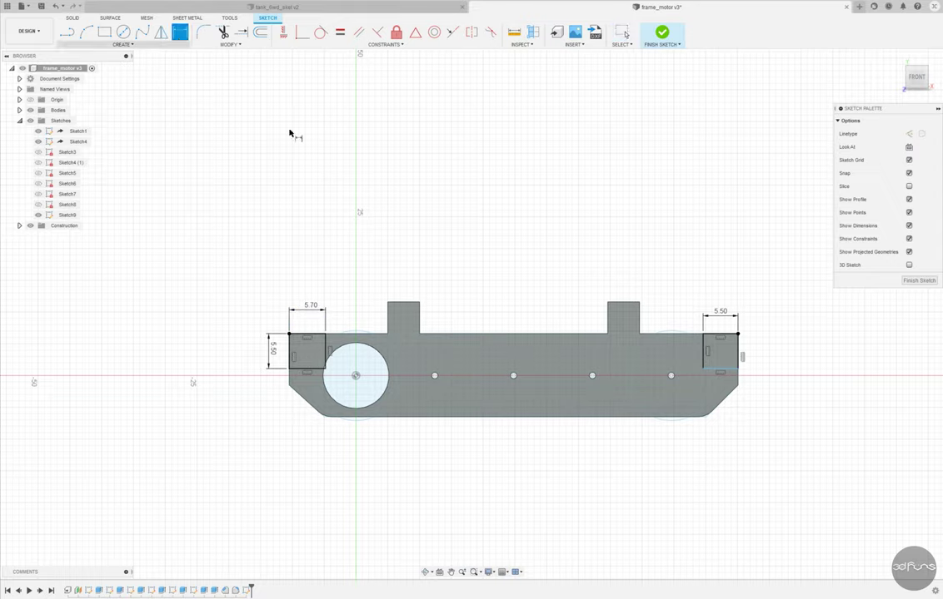
{"action": "left_click", "coordinate": [738, 354]}
{"action": "left_click", "coordinate": [759, 349]}
{"action": "key", "text": "Return"}
{"action": "mouse_move", "coordinate": [759, 396]}
{"action": "middle_mouse_down", "text": "shift"}
{"action": "mouse_move", "coordinate": [650, 418]}
{"action": "mouse_move", "coordinate": [627, 440]}
{"action": "mouse_move", "coordinate": [665, 430]}
{"action": "middle_mouse_up", "text": "shift"}
Select the 5.70 line and a boss sketch line, orbiting to inspect the part
{"action": "scroll", "coordinate": [515, 387], "scroll_direction": "up", "scroll_amount": 3}
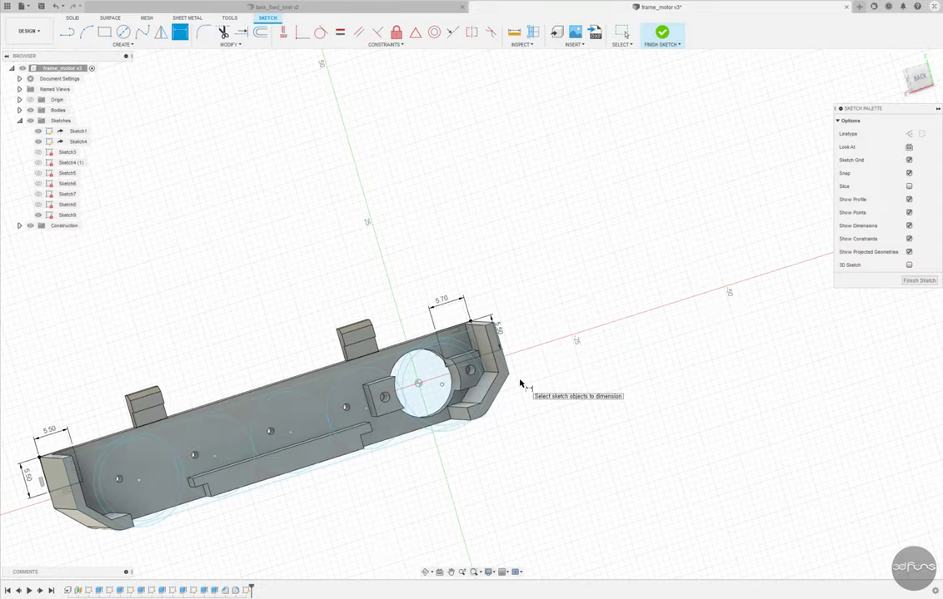
{"action": "scroll", "coordinate": [488, 362], "scroll_direction": "up", "scroll_amount": 3}
{"action": "scroll", "coordinate": [488, 362], "scroll_direction": "up", "scroll_amount": 5}
{"action": "left_click", "coordinate": [388, 351]}
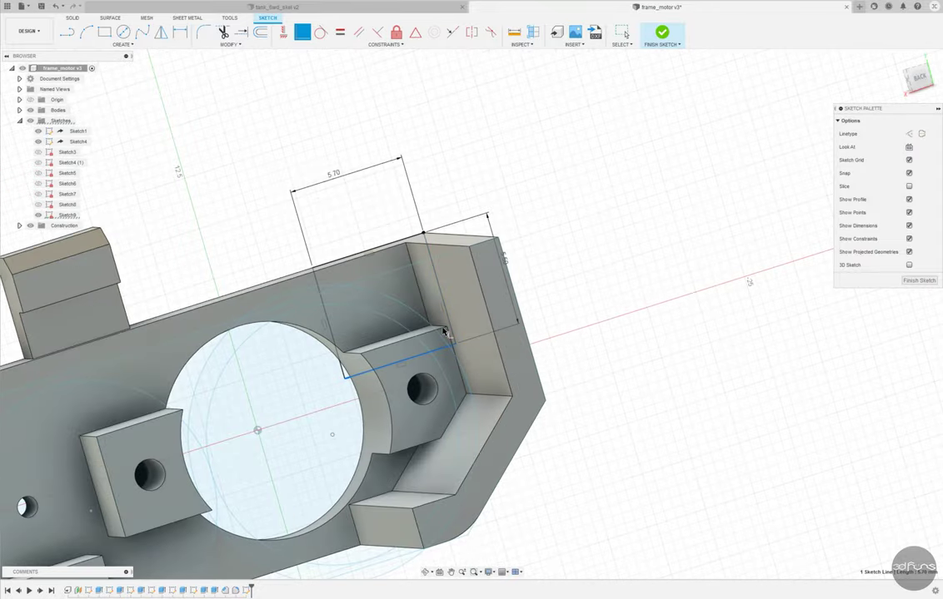
{"action": "scroll", "coordinate": [606, 299], "scroll_direction": "down", "scroll_amount": 3}
{"action": "scroll", "coordinate": [600, 299], "scroll_direction": "down", "scroll_amount": 3}
{"action": "key", "text": "Escape"}
{"action": "scroll", "coordinate": [574, 283], "scroll_direction": "up", "scroll_amount": 4}
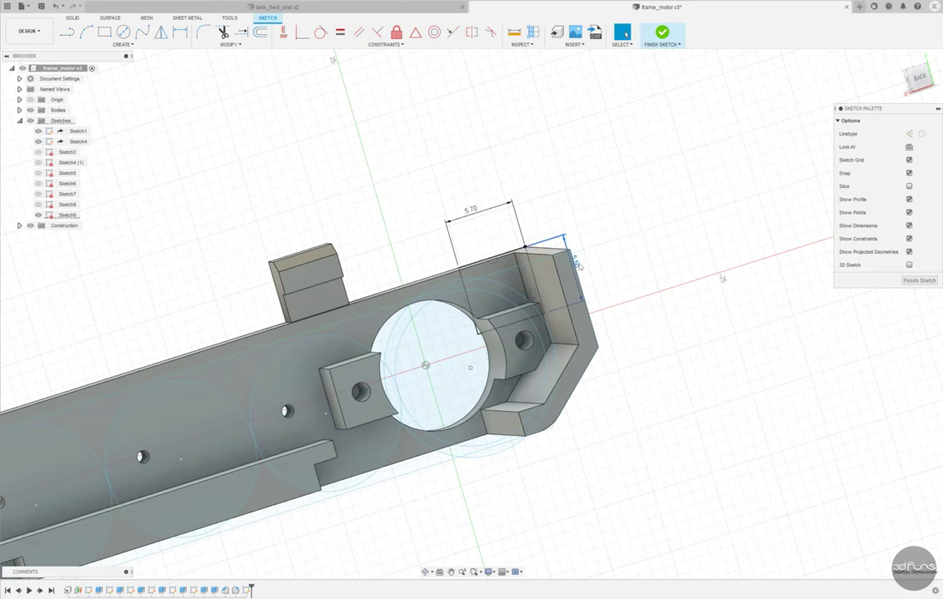
{"action": "scroll", "coordinate": [577, 264], "scroll_direction": "up", "scroll_amount": 2}
{"action": "left_click", "coordinate": [526, 307]}
{"action": "scroll", "coordinate": [525, 297], "scroll_direction": "down", "scroll_amount": 3}
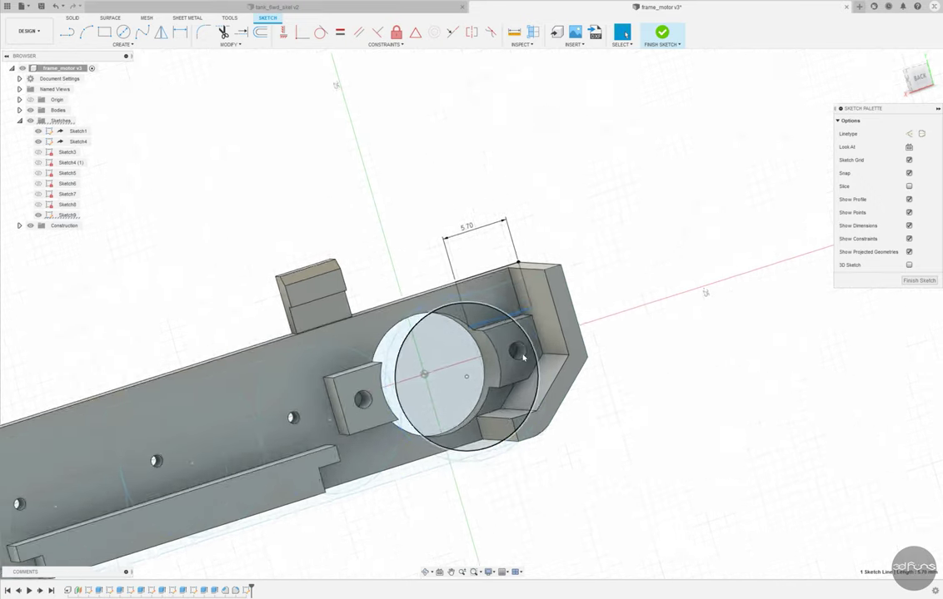
{"action": "middle_click_drag", "start_coordinate": [500, 333], "coordinate": [416, 316], "text": "shift"}
{"action": "scroll", "coordinate": [466, 316], "scroll_direction": "up", "scroll_amount": 4}
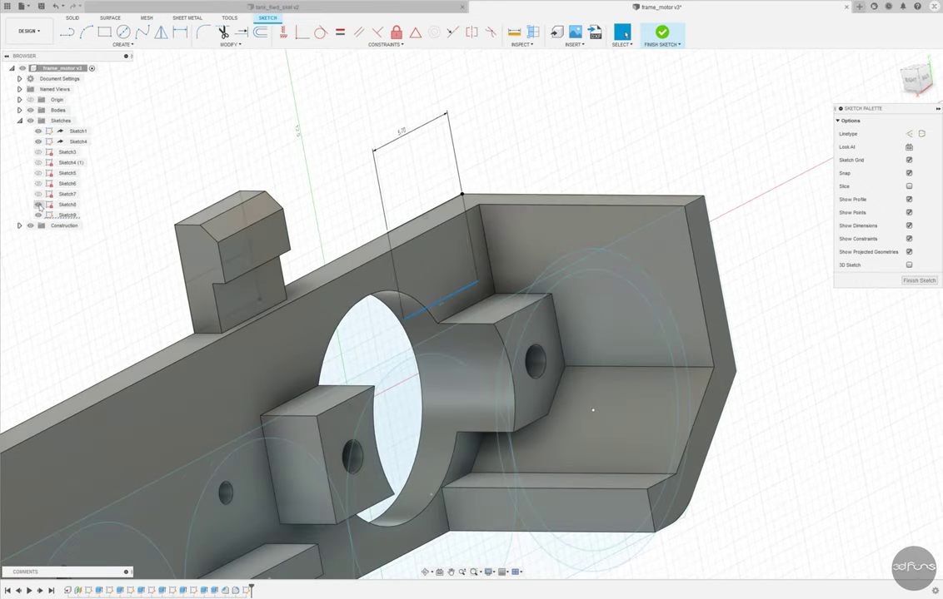
{"action": "scroll", "coordinate": [491, 184], "scroll_direction": "down", "scroll_amount": 3}
{"action": "middle_click_drag", "start_coordinate": [491, 183], "coordinate": [322, 283], "text": "shift"}
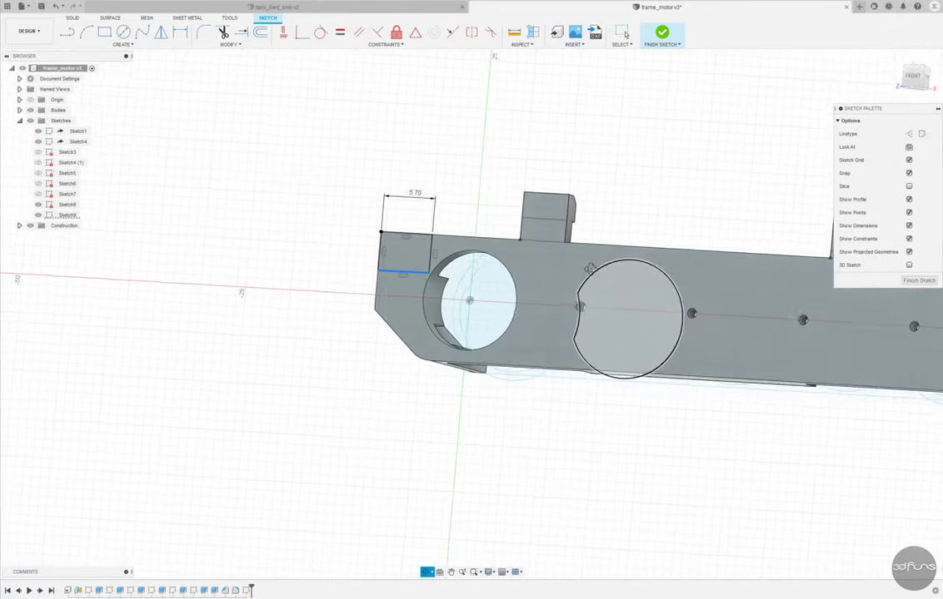
{"action": "scroll", "coordinate": [469, 279], "scroll_direction": "up", "scroll_amount": 3}
{"action": "scroll", "coordinate": [468, 279], "scroll_direction": "up", "scroll_amount": 2}
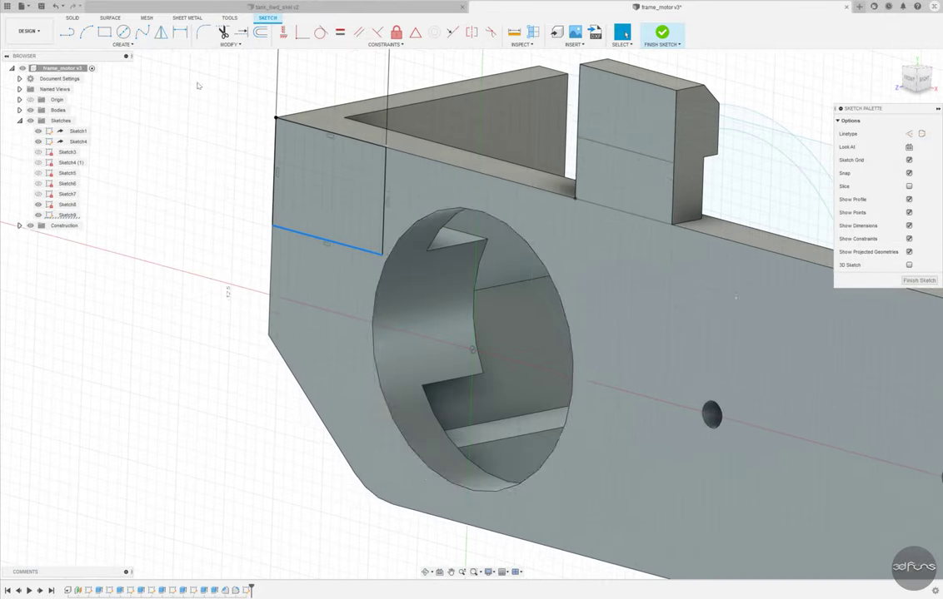
Switch the visual style through wireframe, shaded, hidden edges and visible edges only
{"action": "left_click", "coordinate": [490, 573]}
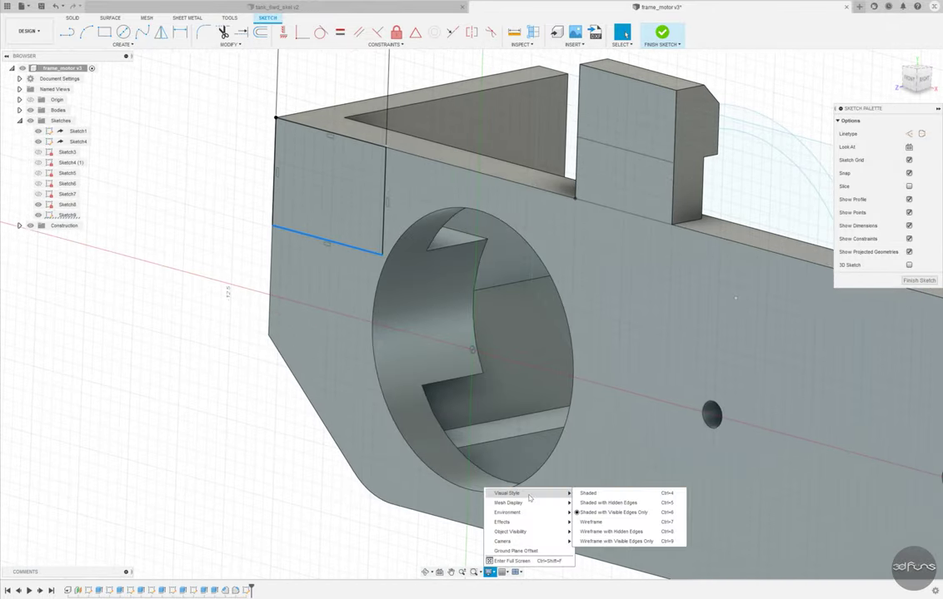
{"action": "left_click", "coordinate": [591, 522]}
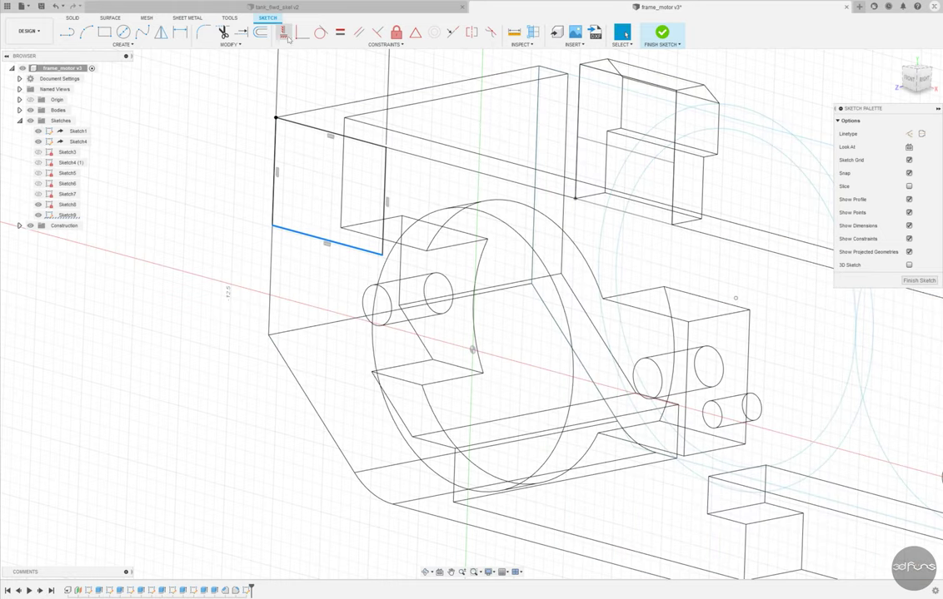
{"action": "left_click", "coordinate": [346, 248]}
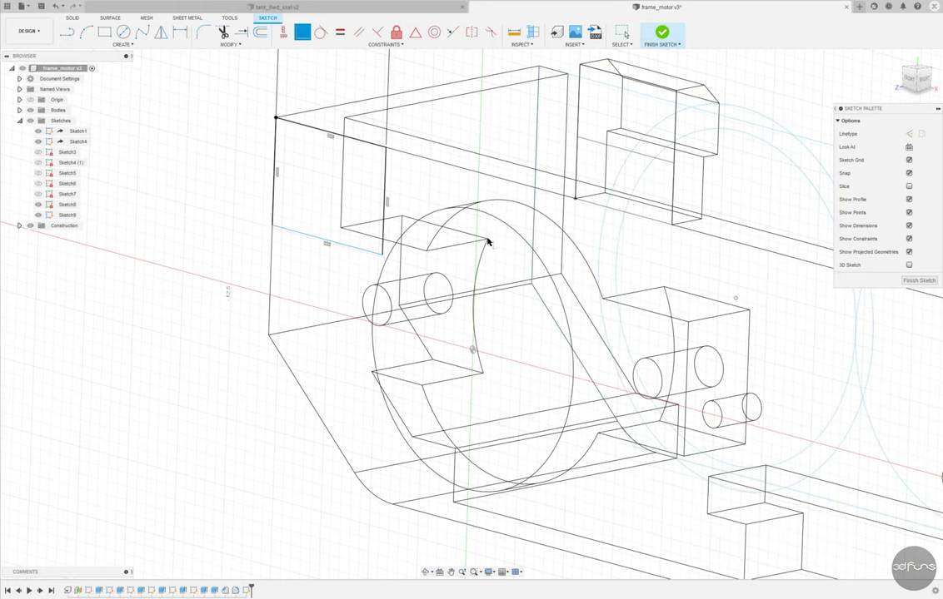
{"action": "left_click", "coordinate": [490, 572]}
{"action": "mouse_move", "coordinate": [507, 494]}
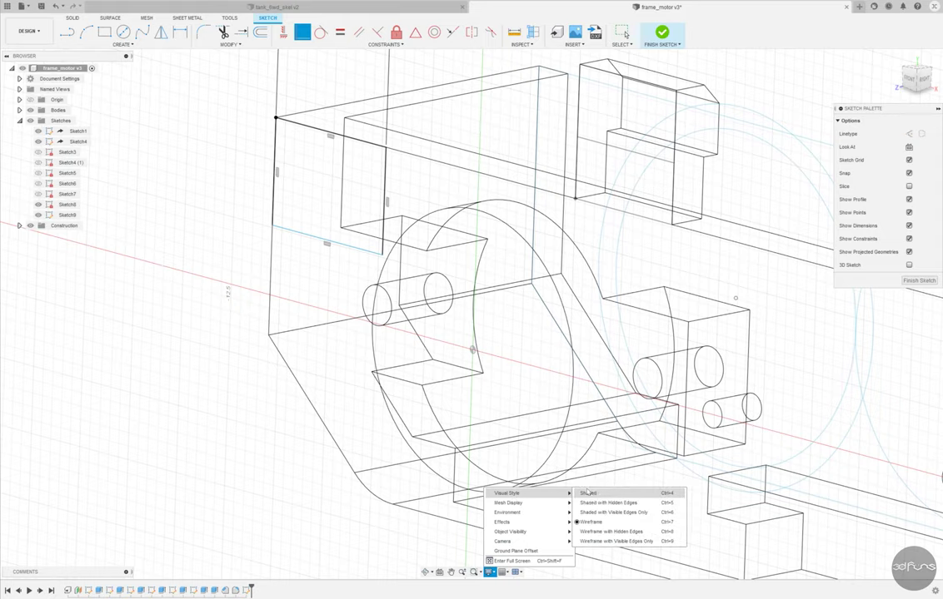
{"action": "left_click", "coordinate": [589, 493]}
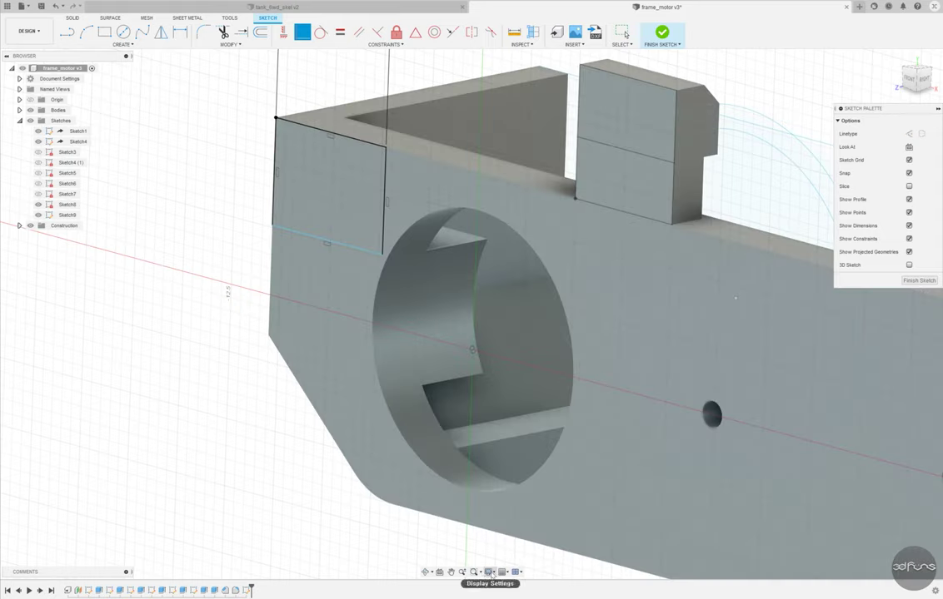
{"action": "left_click", "coordinate": [489, 572]}
{"action": "left_click", "coordinate": [591, 498]}
{"action": "left_click", "coordinate": [489, 572]}
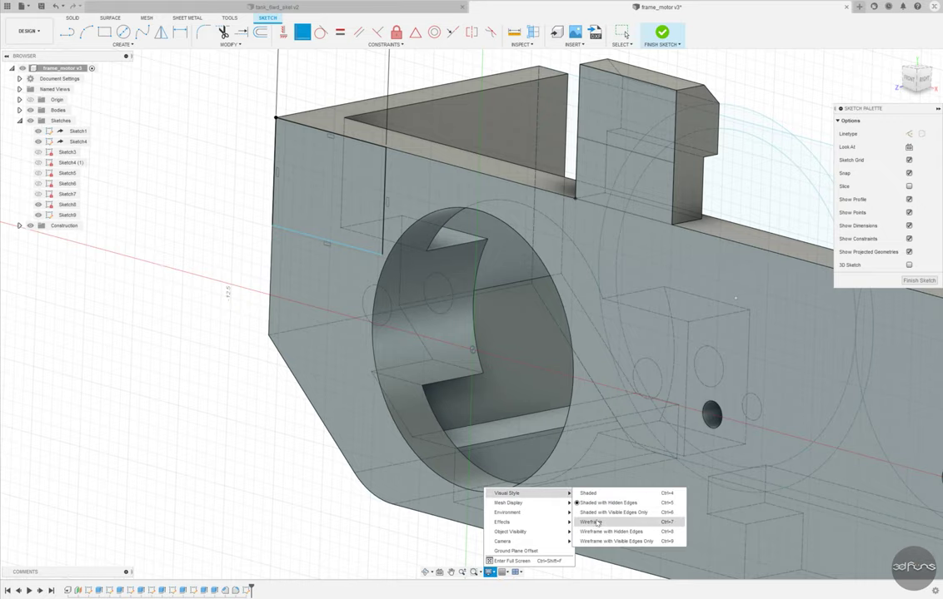
{"action": "left_click", "coordinate": [595, 512]}
{"action": "scroll", "coordinate": [366, 440], "scroll_direction": "down", "scroll_amount": 3}
{"action": "scroll", "coordinate": [367, 439], "scroll_direction": "down", "scroll_amount": 3}
{"action": "scroll", "coordinate": [366, 440], "scroll_direction": "up", "scroll_amount": 1}
{"action": "scroll", "coordinate": [375, 448], "scroll_direction": "up", "scroll_amount": 3}
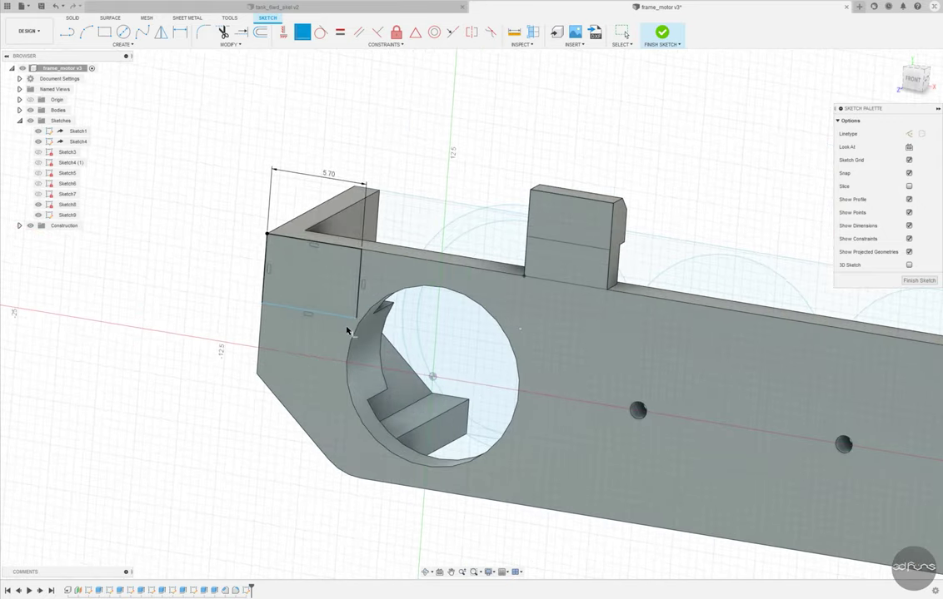
Show Sketch6's rectangle and circles, then finish the end-rectangle sketch
{"action": "left_click", "coordinate": [38, 183]}
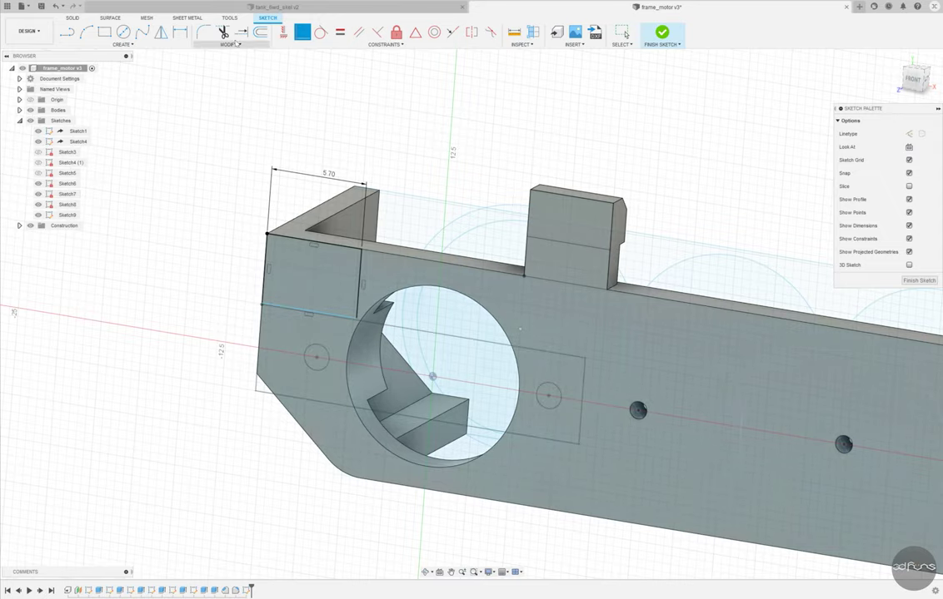
{"action": "left_click", "coordinate": [303, 32]}
{"action": "scroll", "coordinate": [330, 321], "scroll_direction": "up", "scroll_amount": 2}
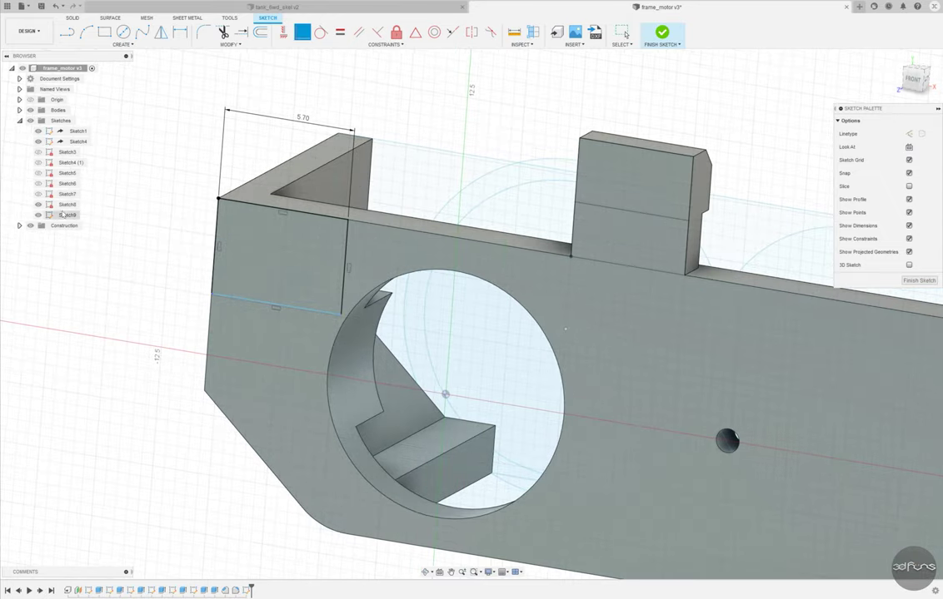
{"action": "left_click", "coordinate": [38, 184]}
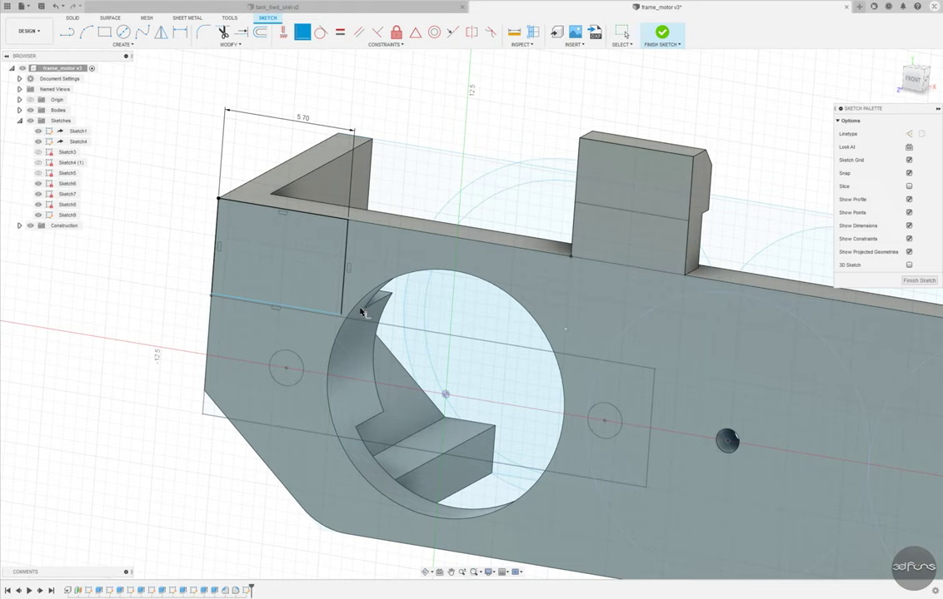
{"action": "scroll", "coordinate": [361, 312], "scroll_direction": "up", "scroll_amount": 2}
{"action": "scroll", "coordinate": [353, 320], "scroll_direction": "down", "scroll_amount": 5}
{"action": "scroll", "coordinate": [509, 220], "scroll_direction": "down", "scroll_amount": 2}
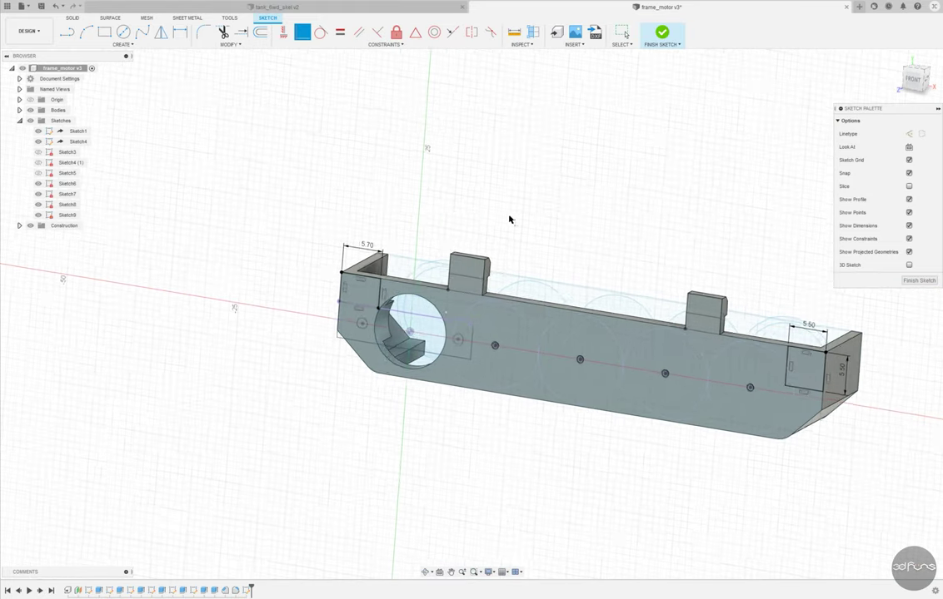
{"action": "scroll", "coordinate": [509, 220], "scroll_direction": "down", "scroll_amount": 1}
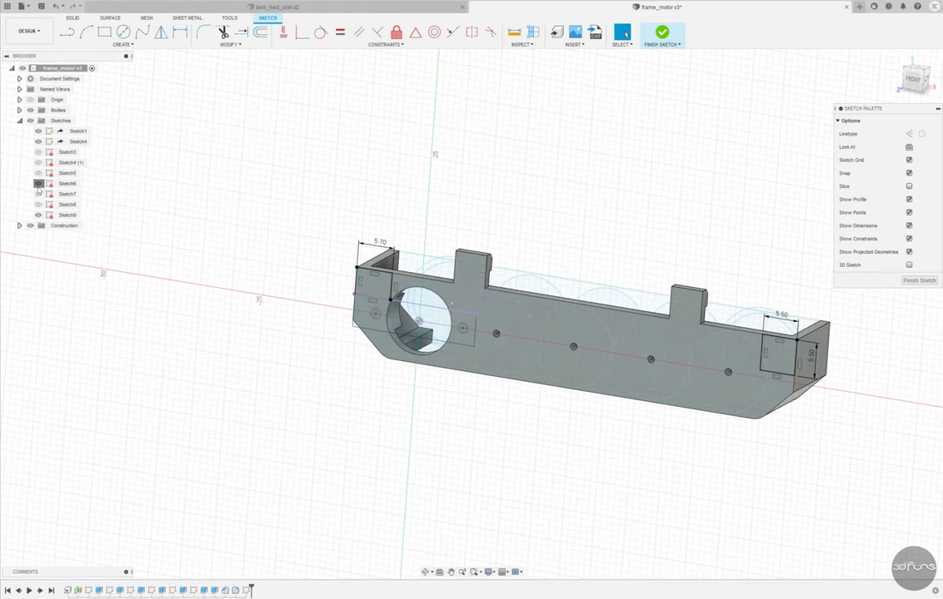
{"action": "left_click", "coordinate": [662, 33]}
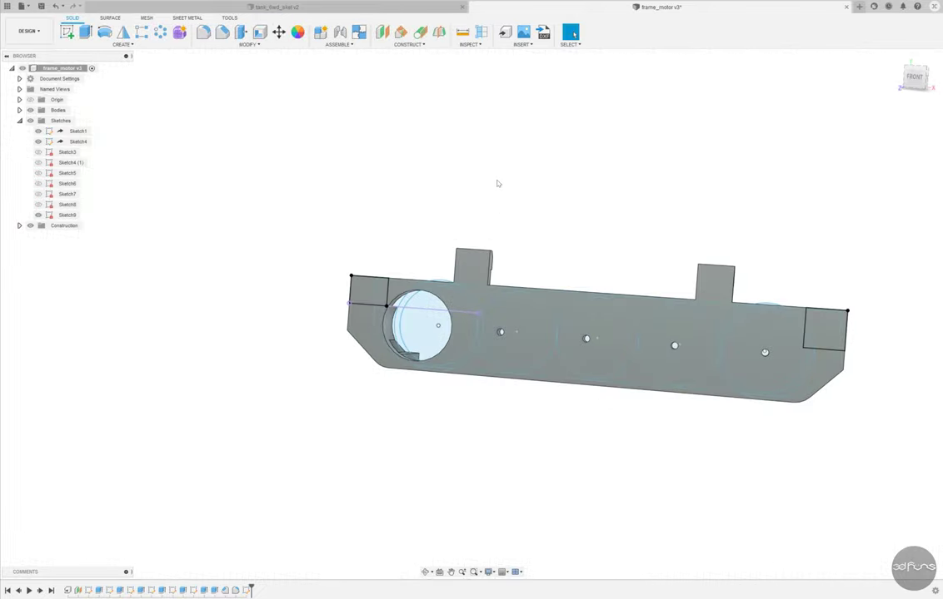
Cut both end rectangle profiles into the frame body, extruding To Object up to the chosen face
{"action": "left_click", "coordinate": [85, 31]}
{"action": "left_click", "coordinate": [368, 290]}
{"action": "left_click", "coordinate": [824, 328]}
{"action": "left_click", "coordinate": [885, 173]}
{"action": "left_click", "coordinate": [891, 194]}
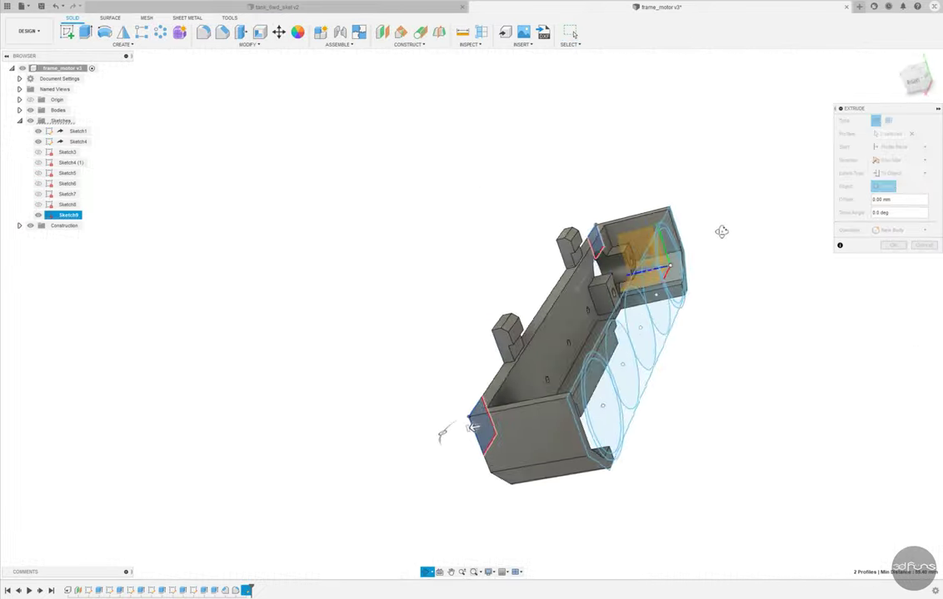
{"action": "middle_click_drag", "start_coordinate": [722, 232], "coordinate": [512, 487], "text": "shift"}
{"action": "left_click", "coordinate": [511, 488]}
{"action": "left_click", "coordinate": [900, 243]}
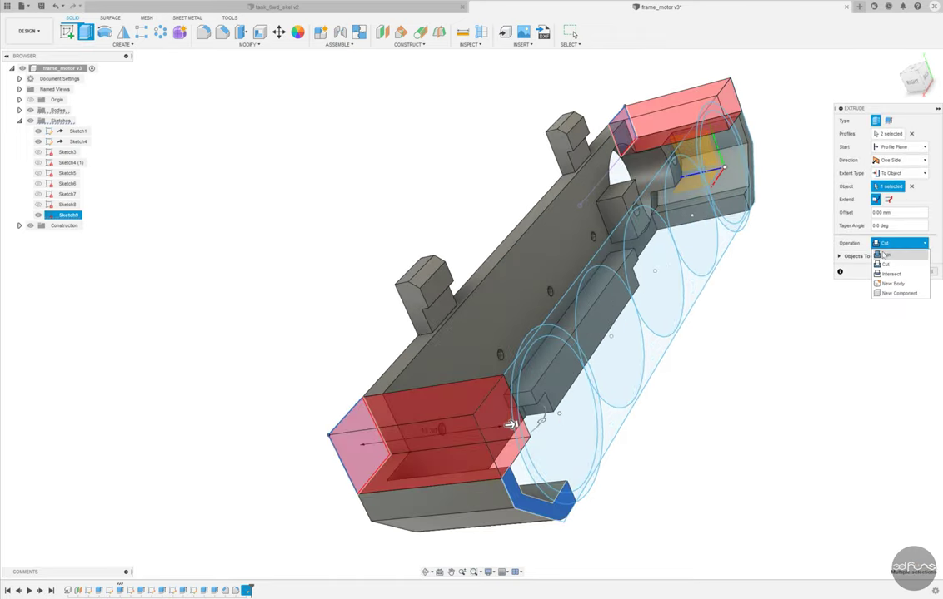
{"action": "left_click", "coordinate": [893, 271]}
{"action": "mouse_move", "coordinate": [467, 350]}
{"action": "middle_mouse_down", "text": "shift"}
{"action": "mouse_move", "coordinate": [421, 311]}
{"action": "mouse_move", "coordinate": [599, 352]}
{"action": "mouse_move", "coordinate": [657, 408]}
{"action": "mouse_move", "coordinate": [708, 367]}
{"action": "middle_mouse_up", "text": "shift"}
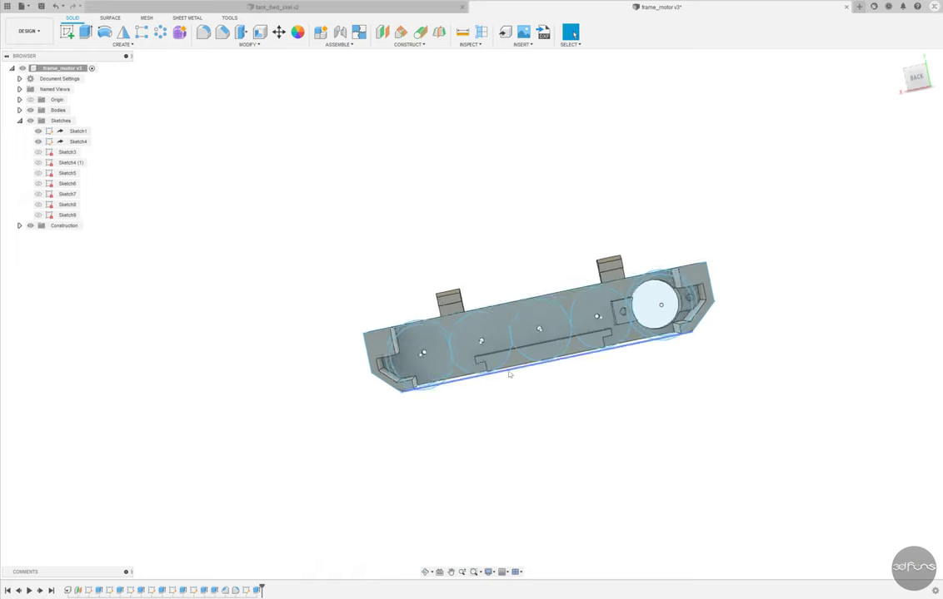
Start Sketch10 on the frame's back face with a small circle, undoing an accidental fillet
{"action": "left_click", "coordinate": [70, 33]}
{"action": "left_click", "coordinate": [572, 321]}
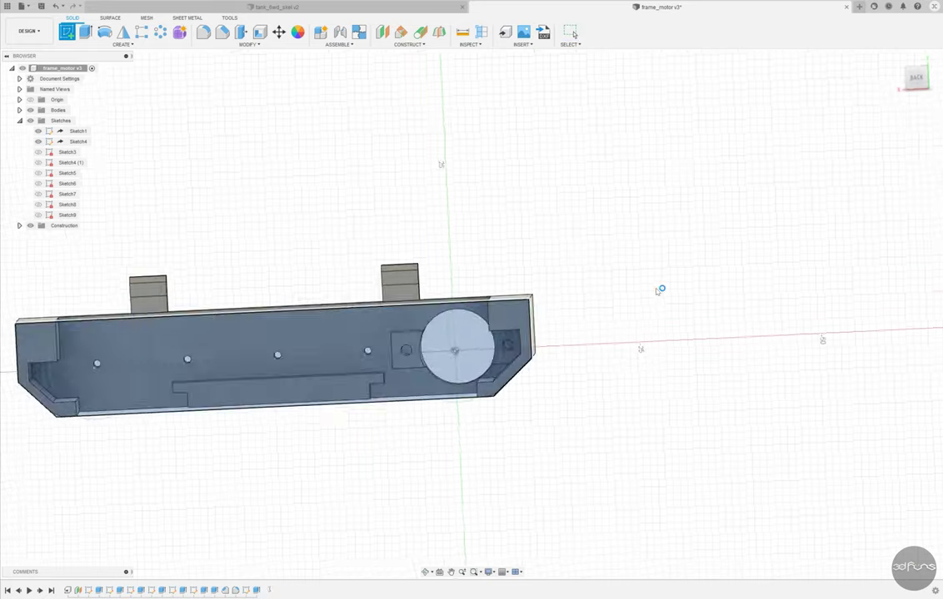
{"action": "key", "text": "c"}
{"action": "scroll", "coordinate": [501, 276], "scroll_direction": "up", "scroll_amount": 3}
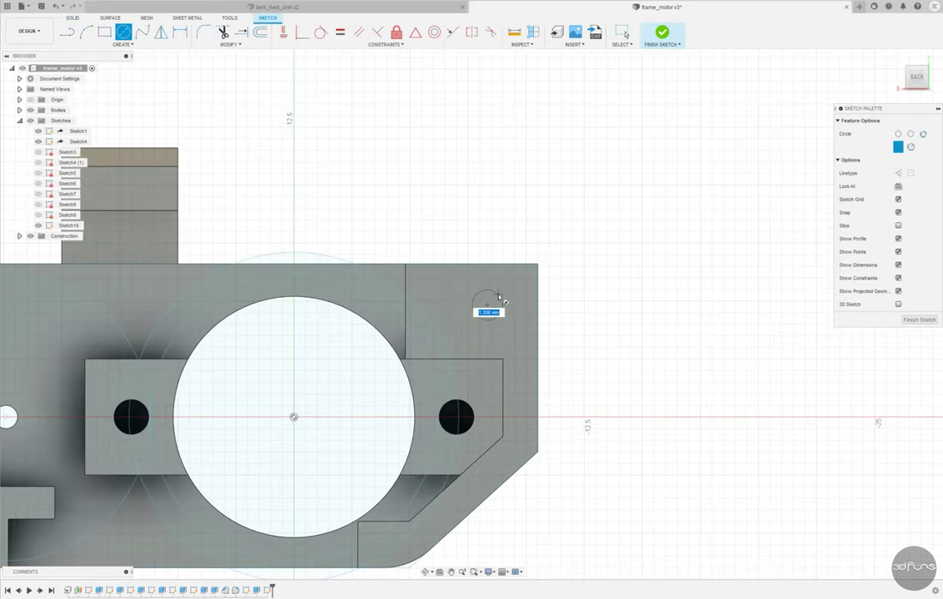
{"action": "key", "text": "Escape"}
{"action": "key", "text": "f"}
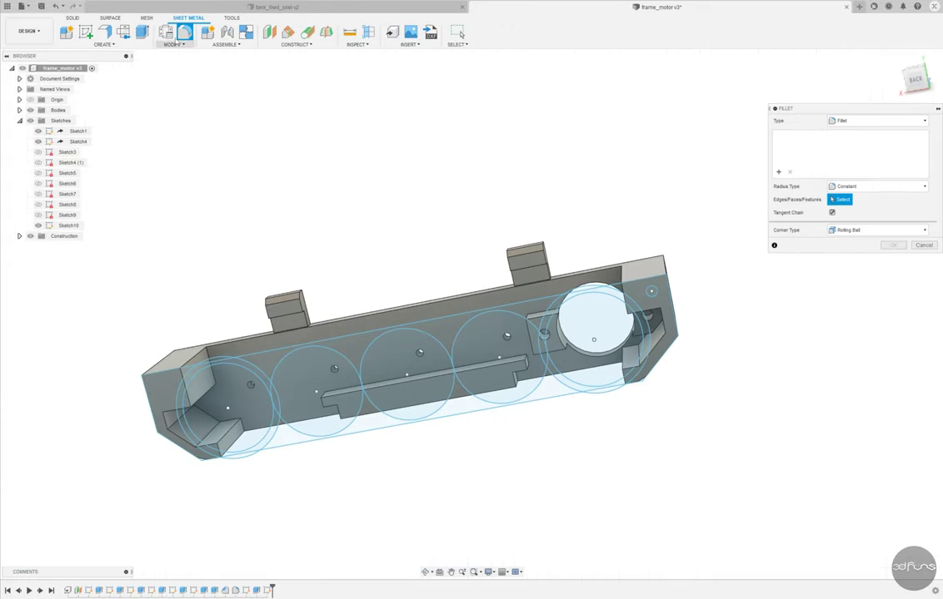
{"action": "key", "text": "Escape"}
{"action": "key", "text": "ctrl+z"}
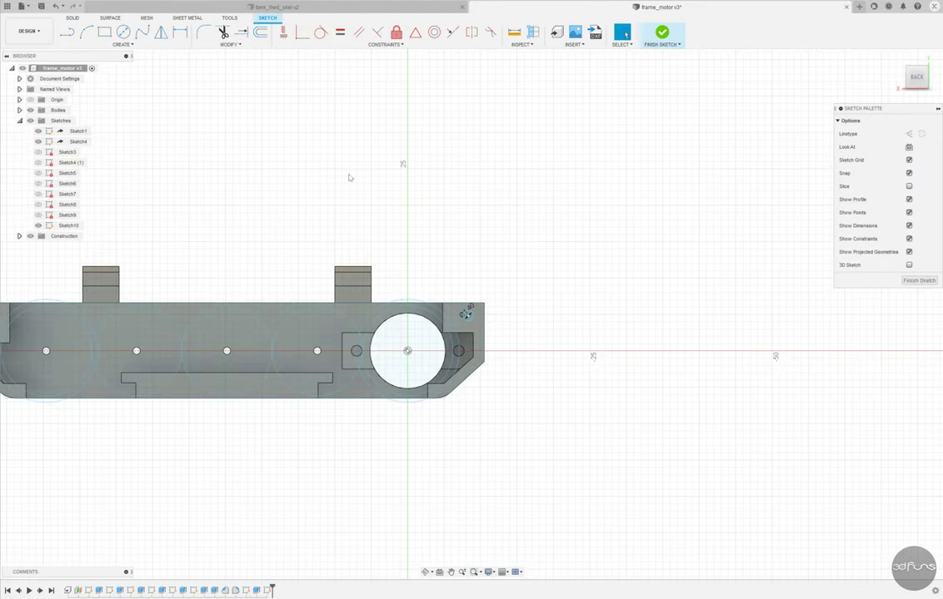
Dimension the circle 2.00 from the body's end edge and 2.00 from the top edge
{"action": "key", "text": "d"}
{"action": "scroll", "coordinate": [429, 220], "scroll_direction": "up", "scroll_amount": 3}
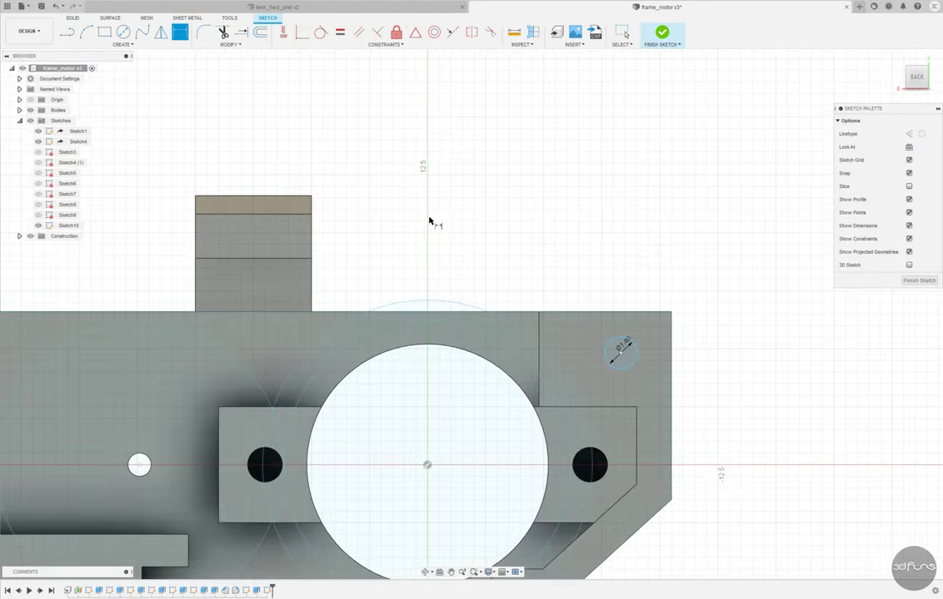
{"action": "left_click", "coordinate": [622, 350]}
{"action": "left_click", "coordinate": [670, 350]}
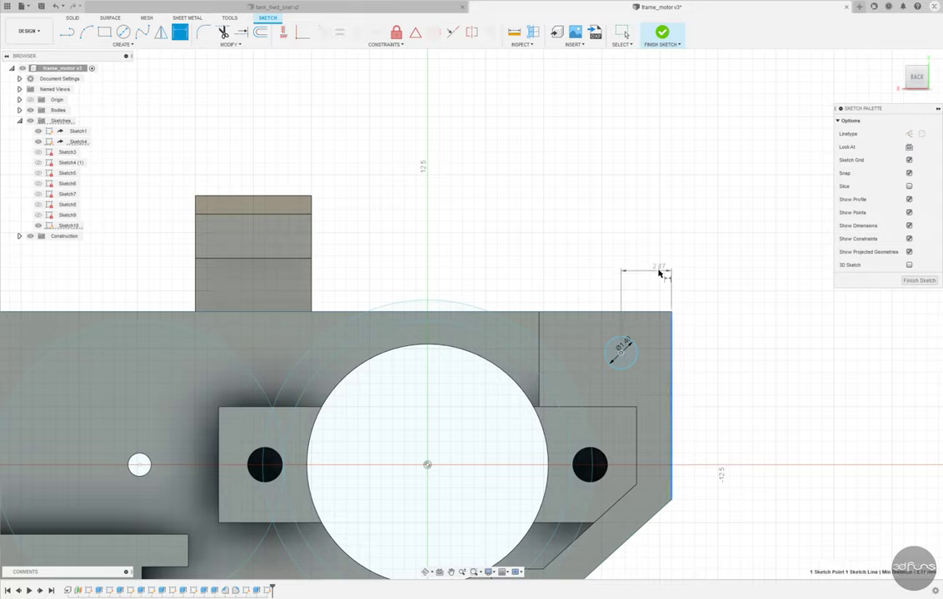
{"action": "left_click", "coordinate": [638, 317]}
{"action": "type", "text": "2"}
{"action": "key", "text": "Return"}
{"action": "left_click", "coordinate": [647, 313]}
{"action": "left_click", "coordinate": [624, 353]}
{"action": "left_click", "coordinate": [724, 330]}
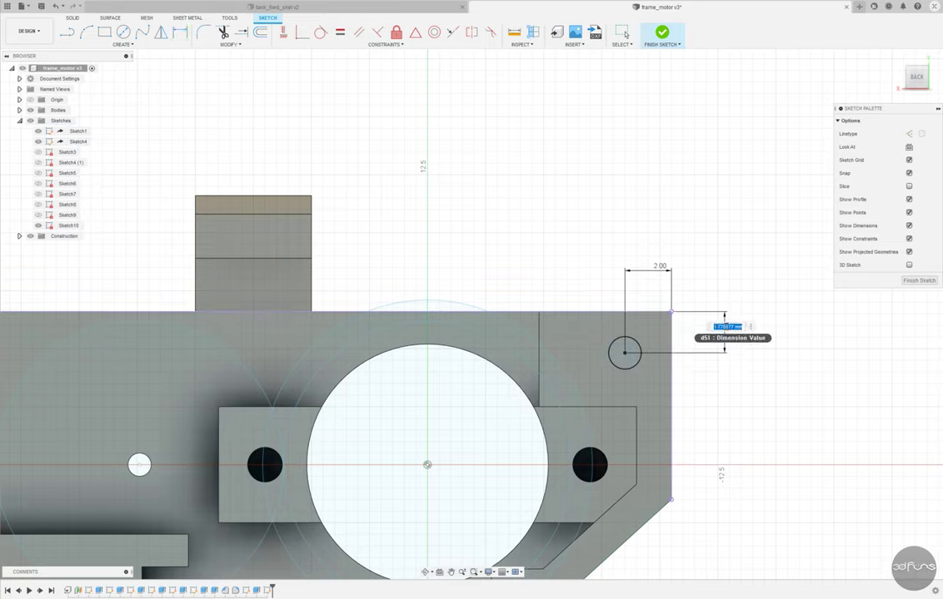
{"action": "key", "text": "Return"}
Finish the circle sketch and cancel the extrusion of its profile
{"action": "left_click", "coordinate": [662, 32]}
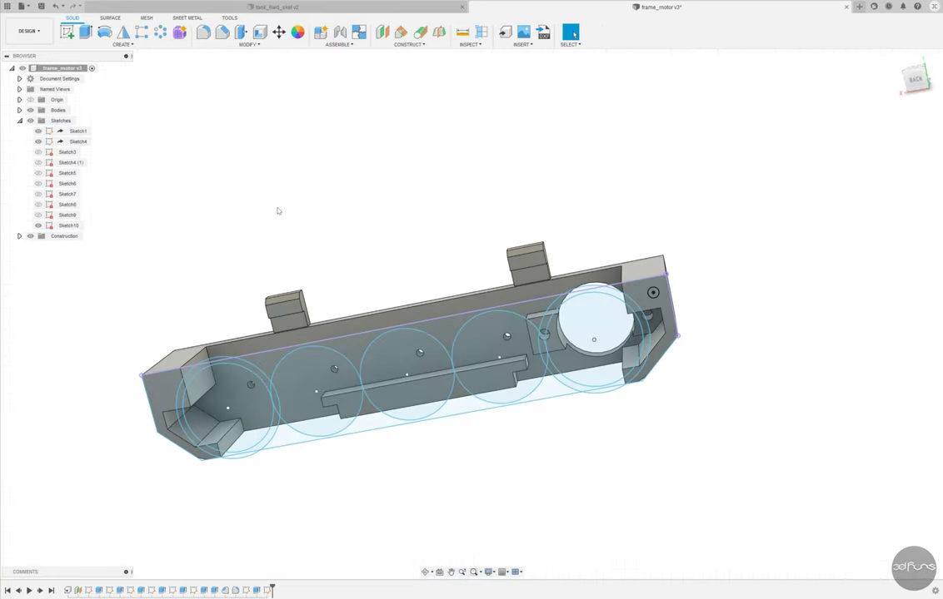
{"action": "left_click", "coordinate": [85, 32]}
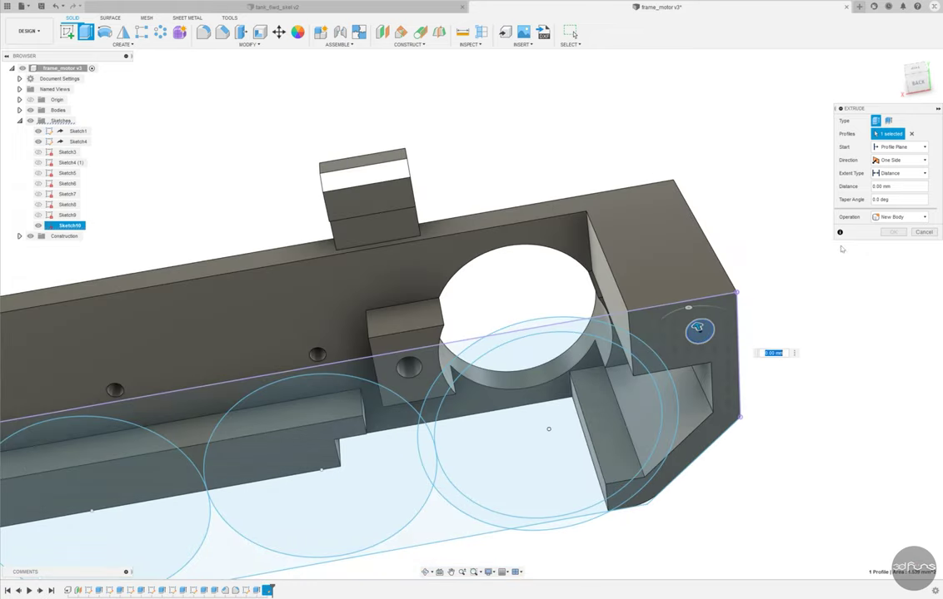
{"action": "key", "text": "Escape"}
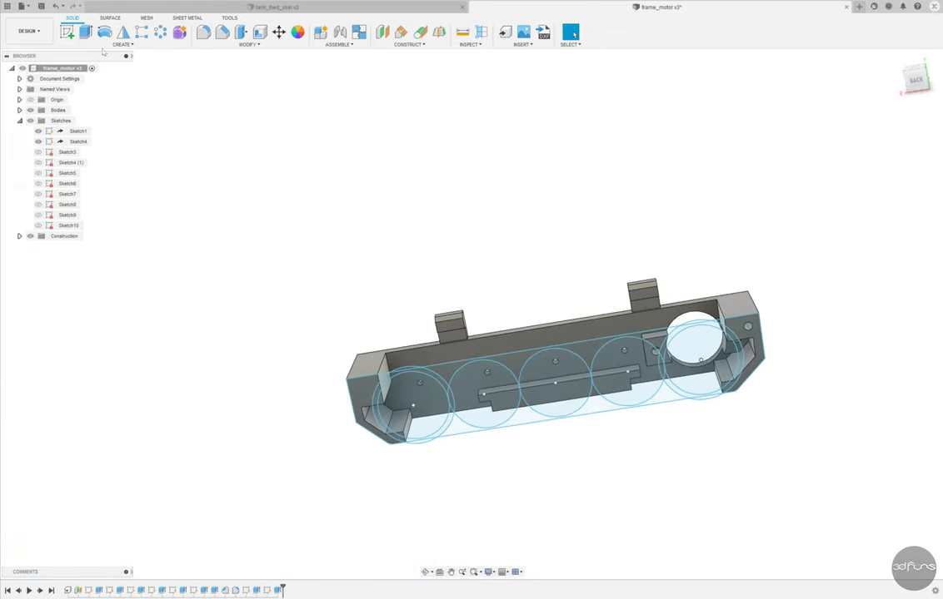
{"action": "left_click", "coordinate": [67, 32]}
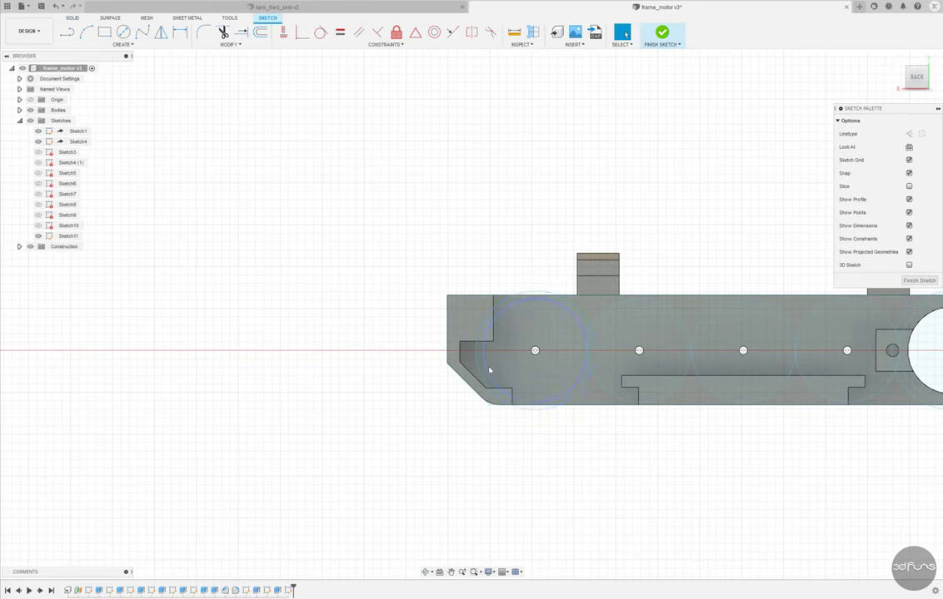
Draw a rectangle over the frame's top-left corner, starting outside the body
{"action": "scroll", "coordinate": [492, 350], "scroll_direction": "up", "scroll_amount": 3}
{"action": "scroll", "coordinate": [500, 275], "scroll_direction": "up", "scroll_amount": 2}
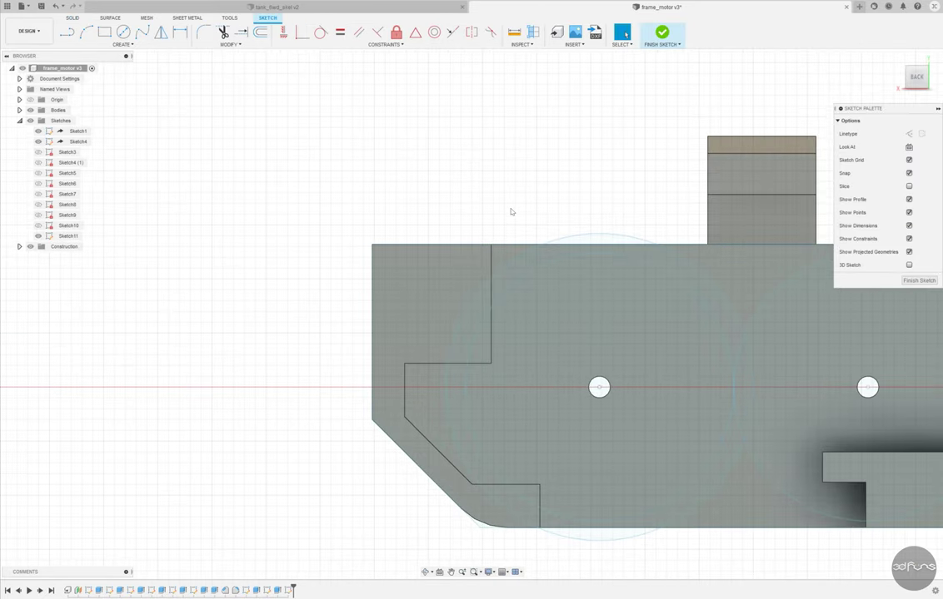
{"action": "left_click", "coordinate": [104, 32]}
{"action": "scroll", "coordinate": [363, 258], "scroll_direction": "up", "scroll_amount": 2}
{"action": "scroll", "coordinate": [375, 242], "scroll_direction": "up", "scroll_amount": 3}
{"action": "left_click", "coordinate": [349, 209]}
{"action": "left_click", "coordinate": [578, 431]}
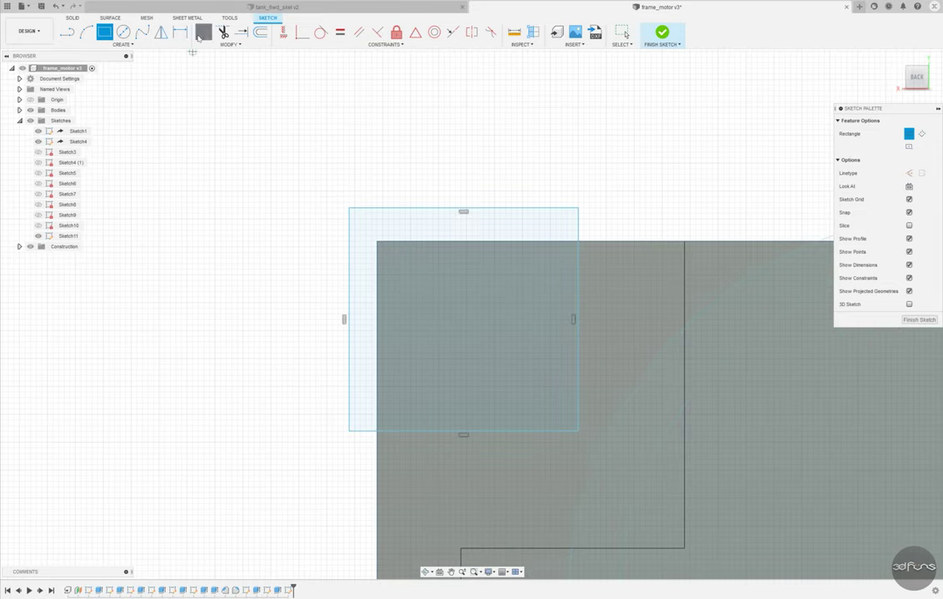
Round the rectangle's inner corner with a 1.75 sketch fillet
{"action": "left_click", "coordinate": [200, 35]}
{"action": "left_click", "coordinate": [464, 434]}
{"action": "left_click", "coordinate": [580, 350]}
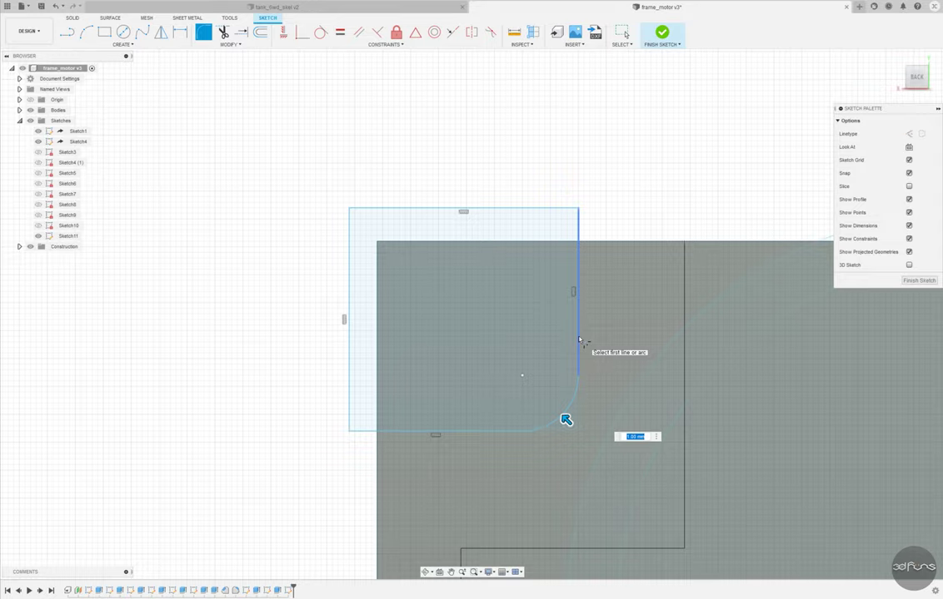
{"action": "key", "text": "Return"}
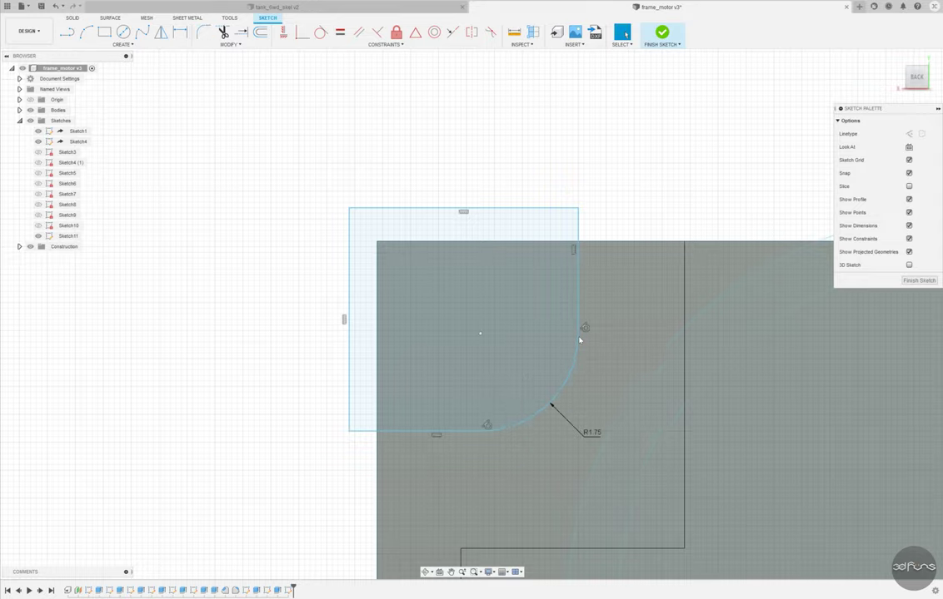
{"action": "key", "text": "Escape"}
Dimension the arc centre 2.00 from the top edge and 2.00 from the left edge
{"action": "left_click", "coordinate": [623, 332]}
{"action": "type", "text": "2"}
{"action": "key", "text": "Return"}
{"action": "left_click", "coordinate": [479, 354]}
{"action": "left_click", "coordinate": [376, 350]}
{"action": "left_click", "coordinate": [426, 190]}
{"action": "type", "text": "2"}
{"action": "key", "text": "Return"}
{"action": "left_click_drag", "start_coordinate": [432, 193], "coordinate": [432, 396]}
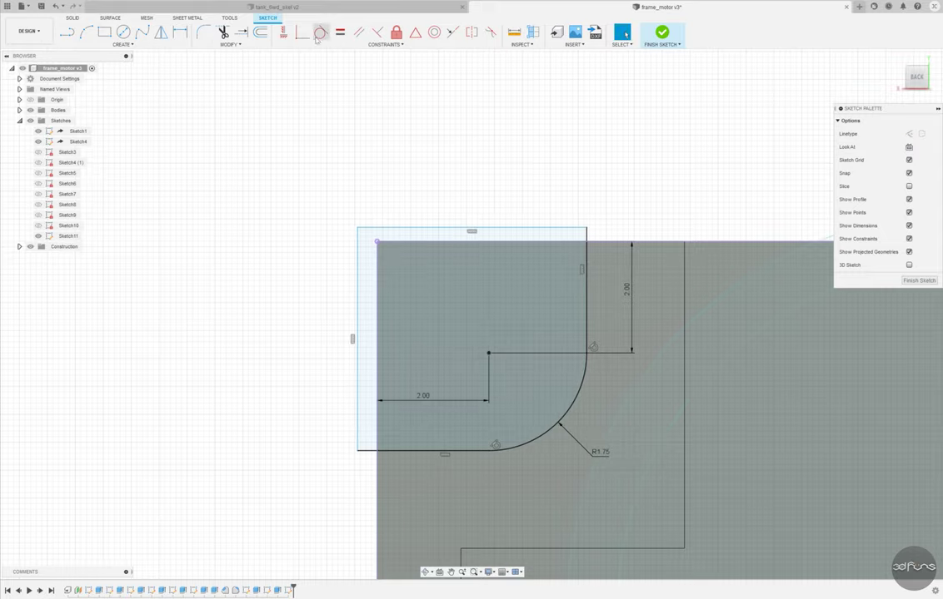
Make the rectangle's top coincident with the body's top edge and finish the sketch
{"action": "left_click", "coordinate": [585, 230]}
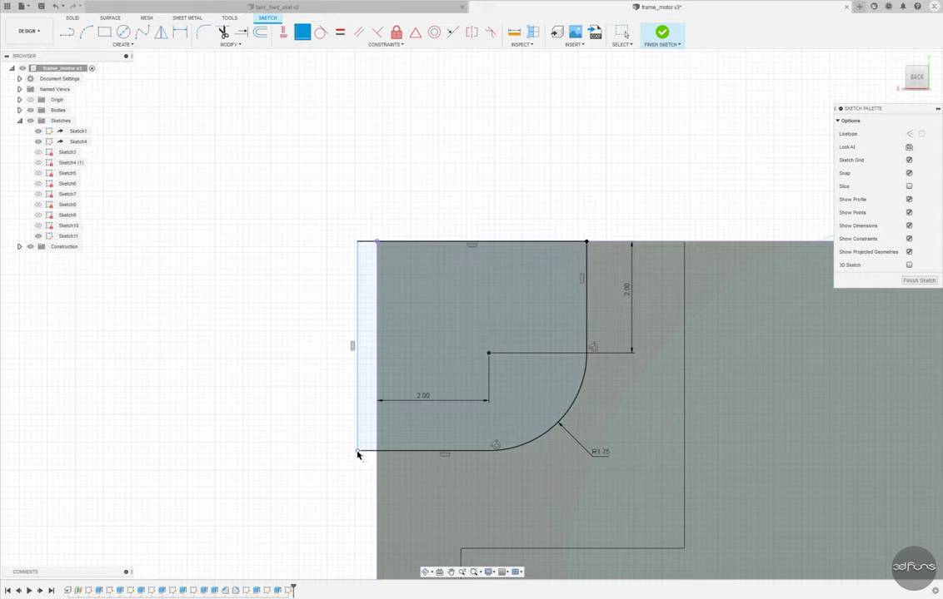
{"action": "scroll", "coordinate": [385, 463], "scroll_direction": "down", "scroll_amount": 2}
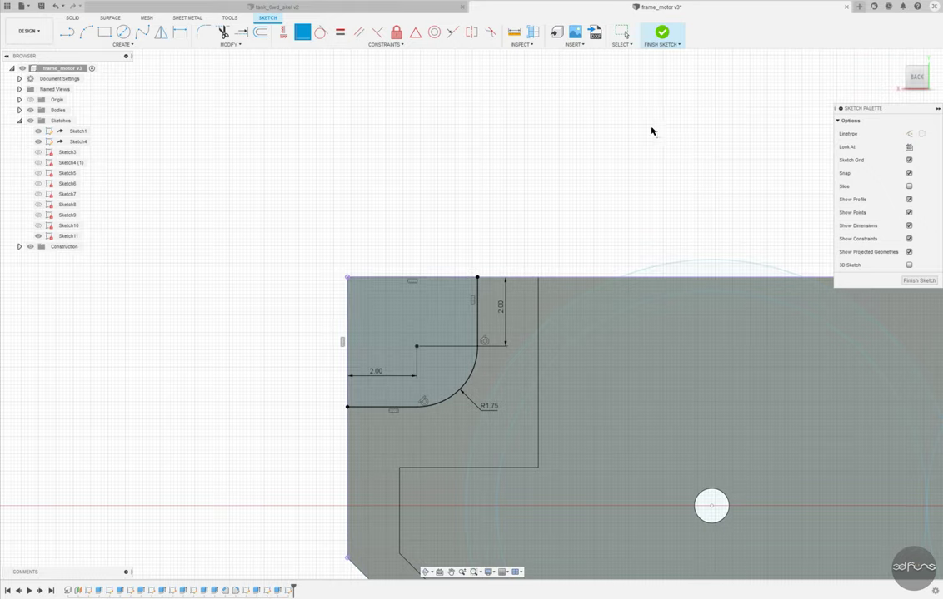
{"action": "left_click", "coordinate": [662, 34]}
Set up a cut extrusion of the corner profile with an offset start and All extent
{"action": "key", "text": "e"}
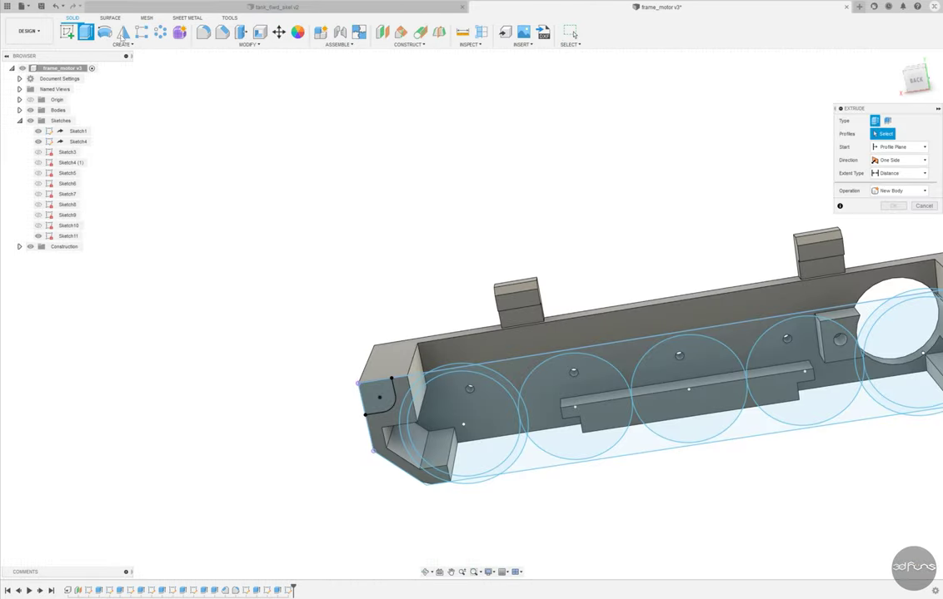
{"action": "left_click", "coordinate": [445, 354]}
{"action": "scroll", "coordinate": [392, 392], "scroll_direction": "up", "scroll_amount": 3}
{"action": "left_click", "coordinate": [899, 146]}
{"action": "left_click", "coordinate": [887, 160]}
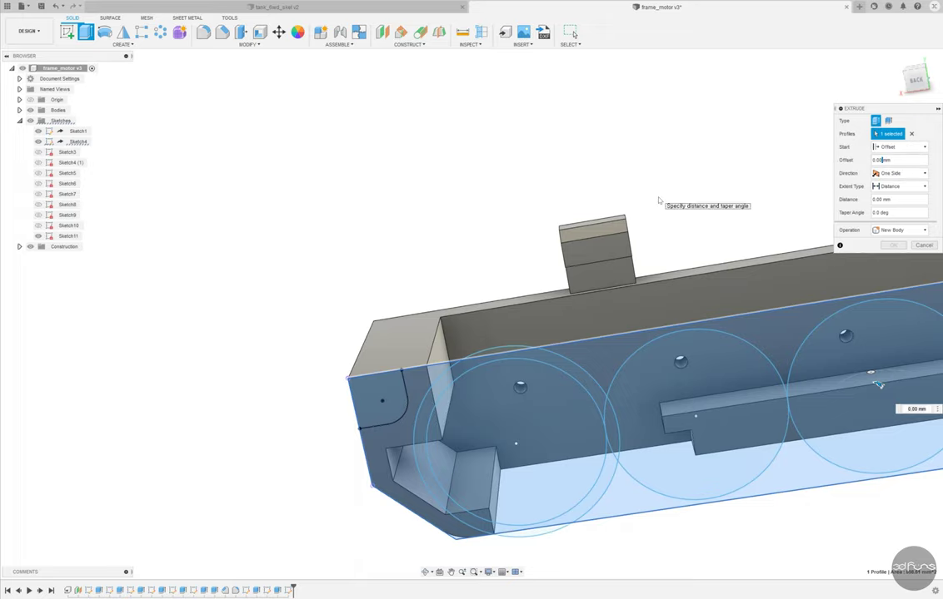
{"action": "middle_click_drag", "start_coordinate": [658, 200], "coordinate": [699, 275], "text": "shift"}
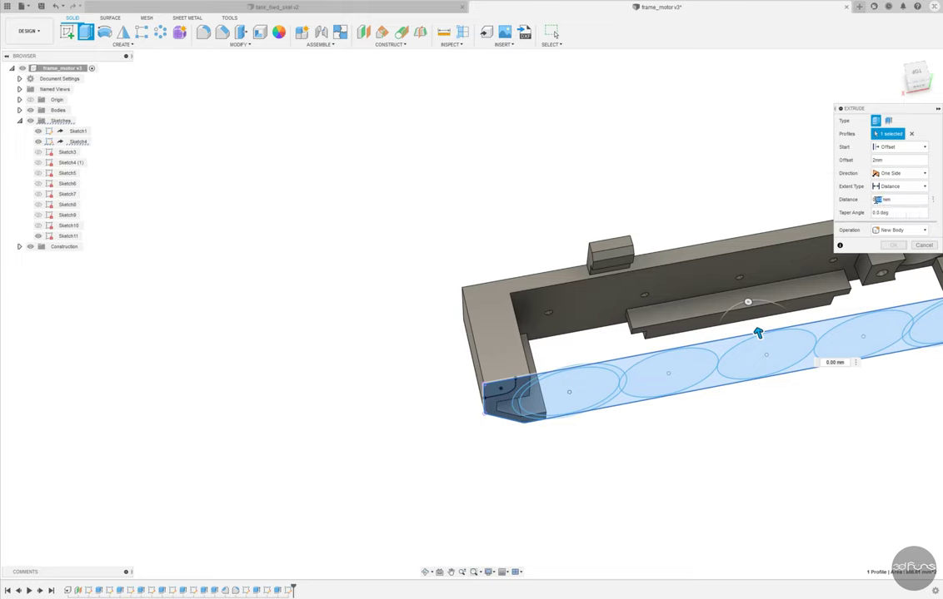
{"action": "left_click", "coordinate": [898, 186]}
{"action": "left_click", "coordinate": [884, 212]}
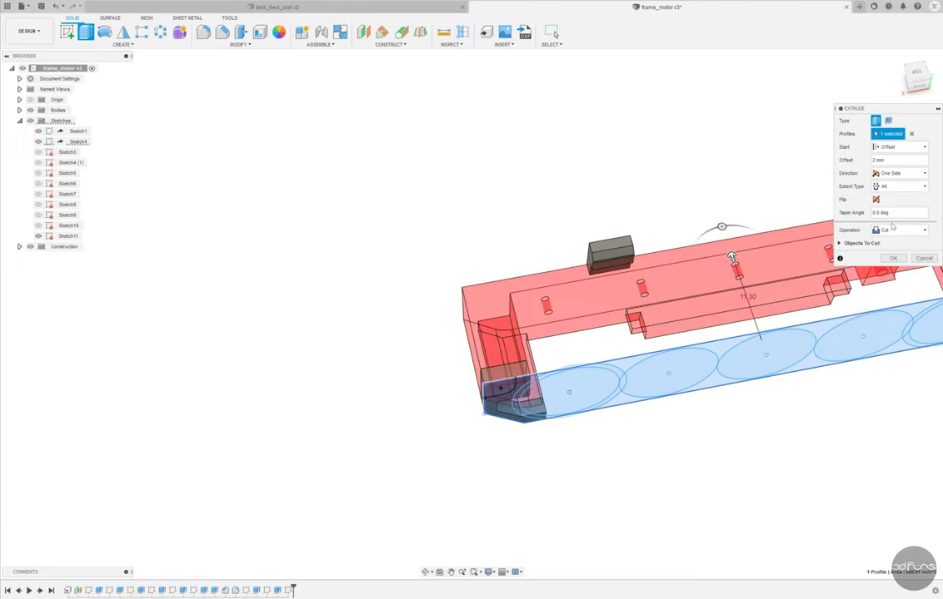
{"action": "middle_click_drag", "start_coordinate": [891, 225], "coordinate": [895, 171], "text": "shift"}
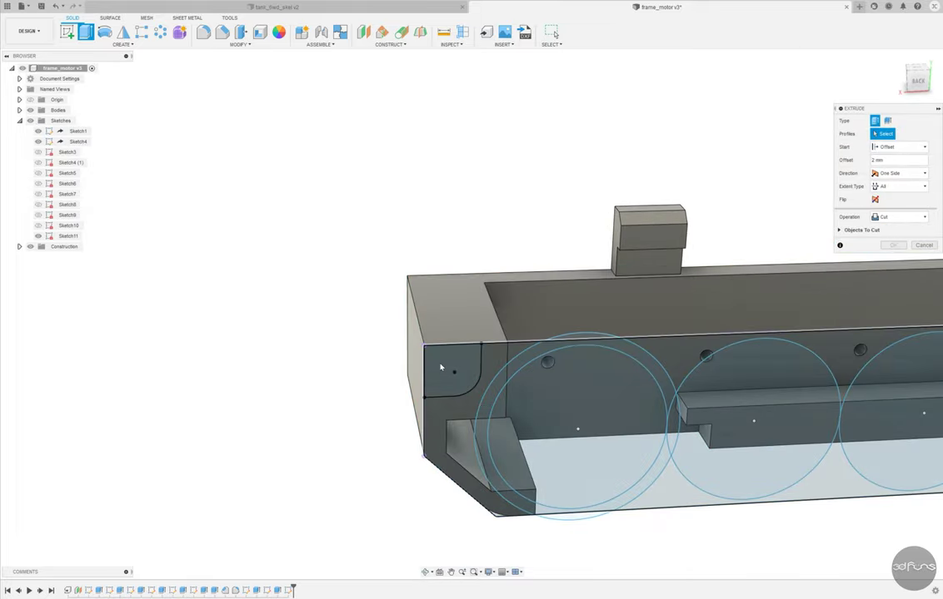
{"action": "scroll", "coordinate": [441, 367], "scroll_direction": "up", "scroll_amount": 3}
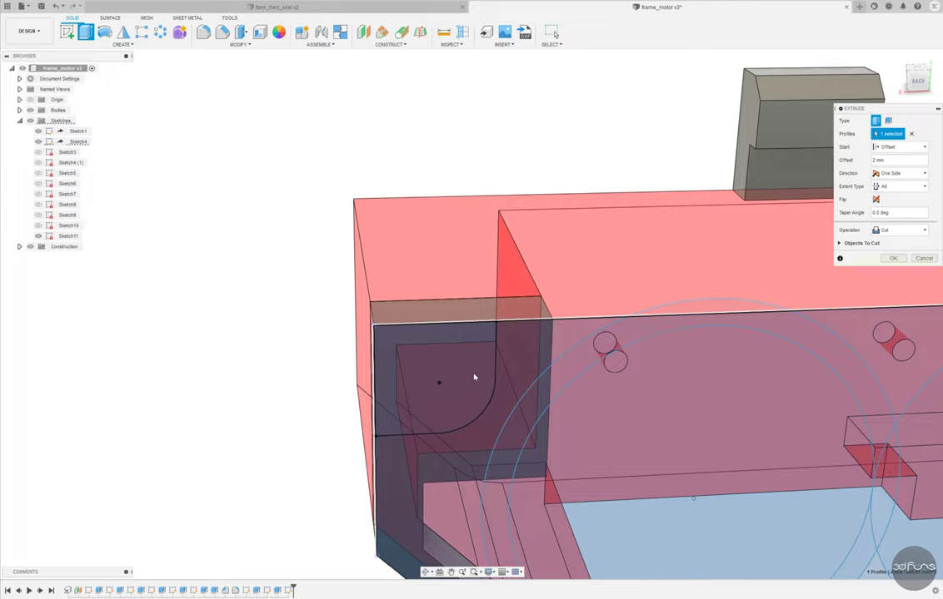
{"action": "middle_click_drag", "start_coordinate": [474, 377], "coordinate": [552, 334], "text": "shift"}
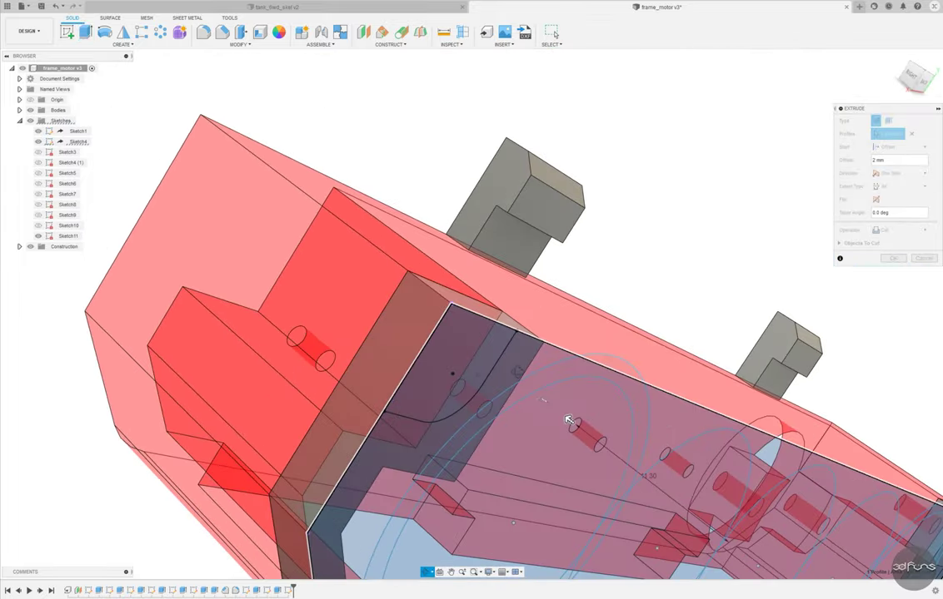
{"action": "scroll", "coordinate": [633, 295], "scroll_direction": "down", "scroll_amount": 3}
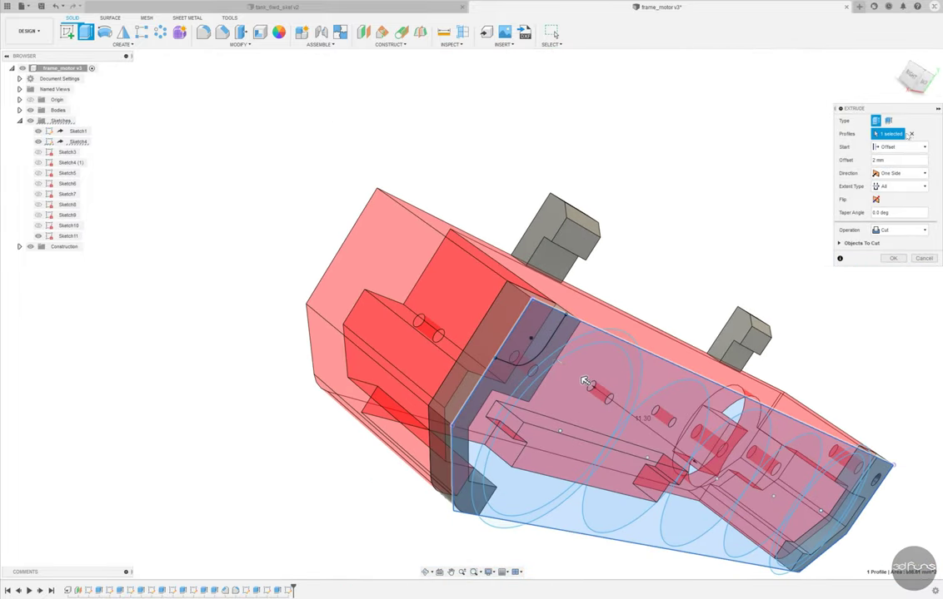
Replace the selection with only the rounded Sketch11 profile and apply the cut
{"action": "left_click", "coordinate": [911, 134]}
{"action": "scroll", "coordinate": [500, 333], "scroll_direction": "up", "scroll_amount": 4}
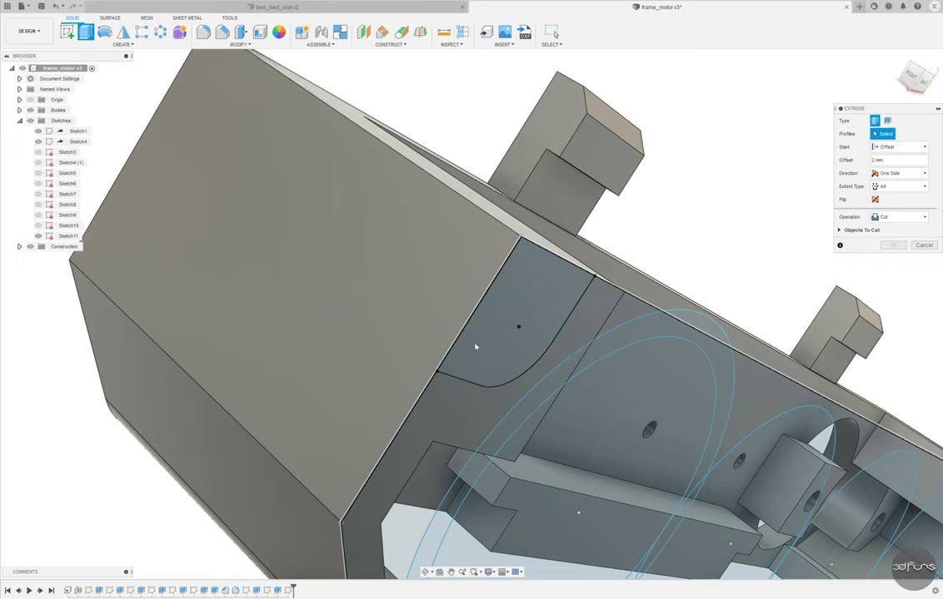
{"action": "left_click", "coordinate": [477, 340]}
{"action": "scroll", "coordinate": [515, 366], "scroll_direction": "down", "scroll_amount": 3}
{"action": "scroll", "coordinate": [549, 379], "scroll_direction": "down", "scroll_amount": 2}
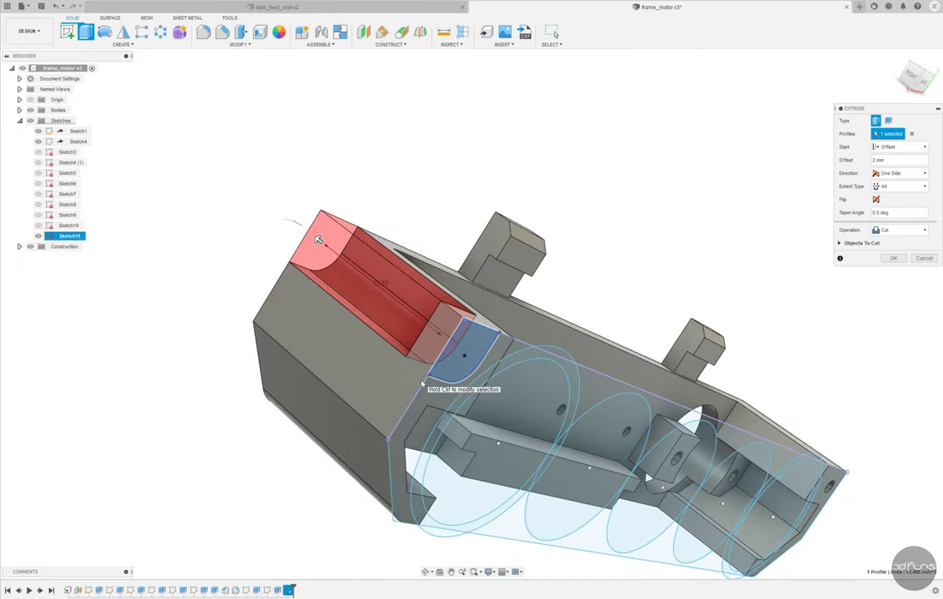
{"action": "left_click", "coordinate": [893, 258]}
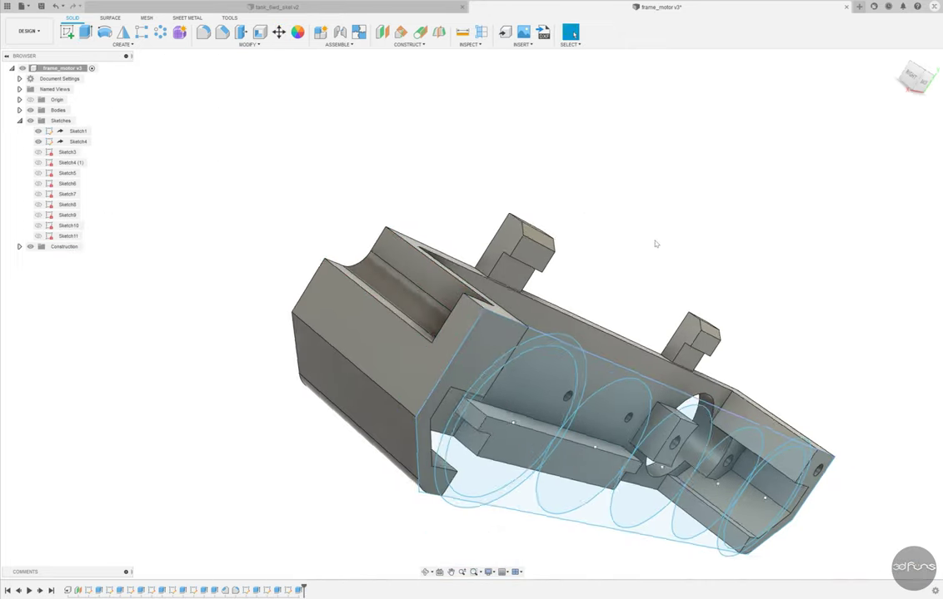
Reopen Sketch10 for editing from the design timeline
{"action": "middle_click_drag", "start_coordinate": [652, 241], "coordinate": [528, 224], "text": "shift"}
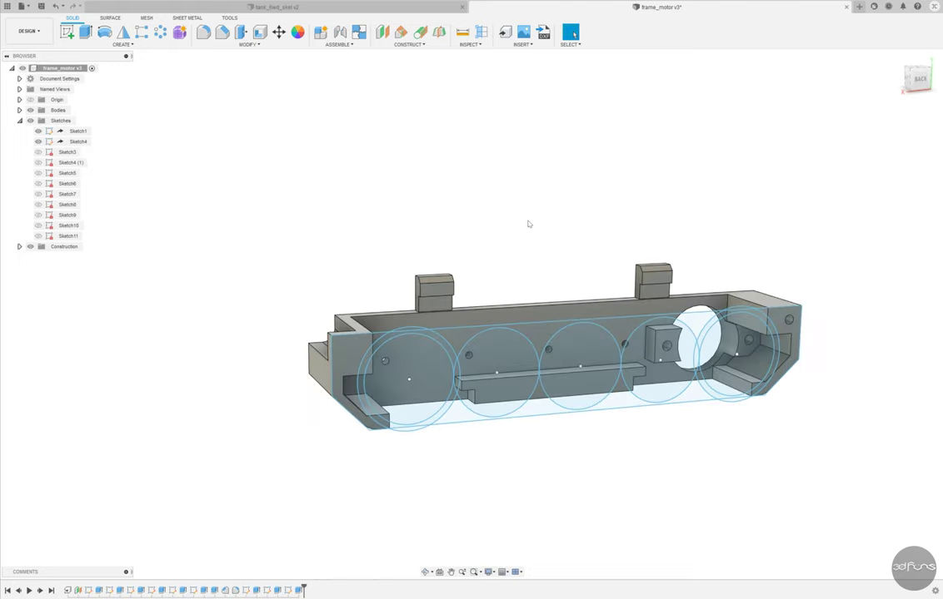
{"action": "left_click", "coordinate": [267, 591]}
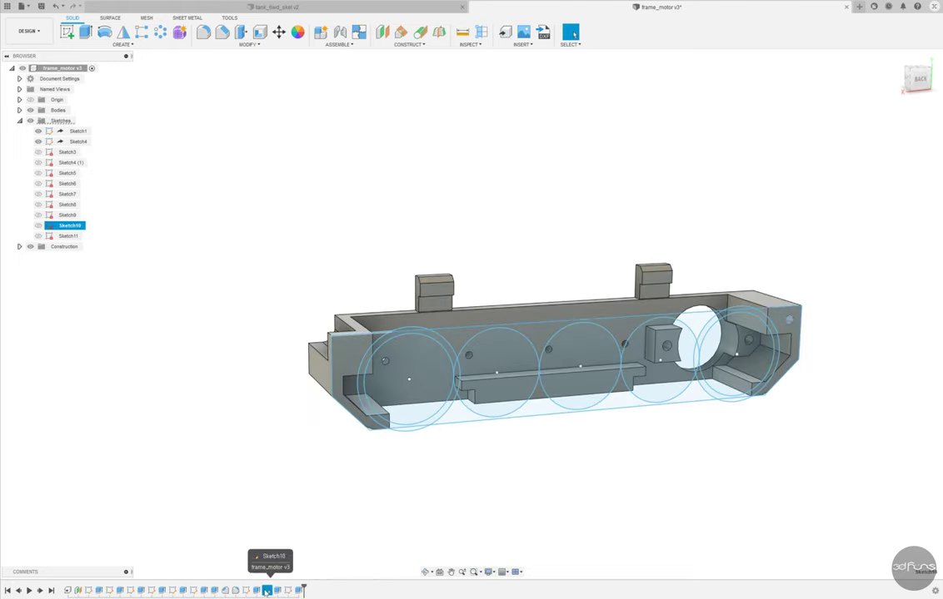
{"action": "left_click", "coordinate": [298, 591]}
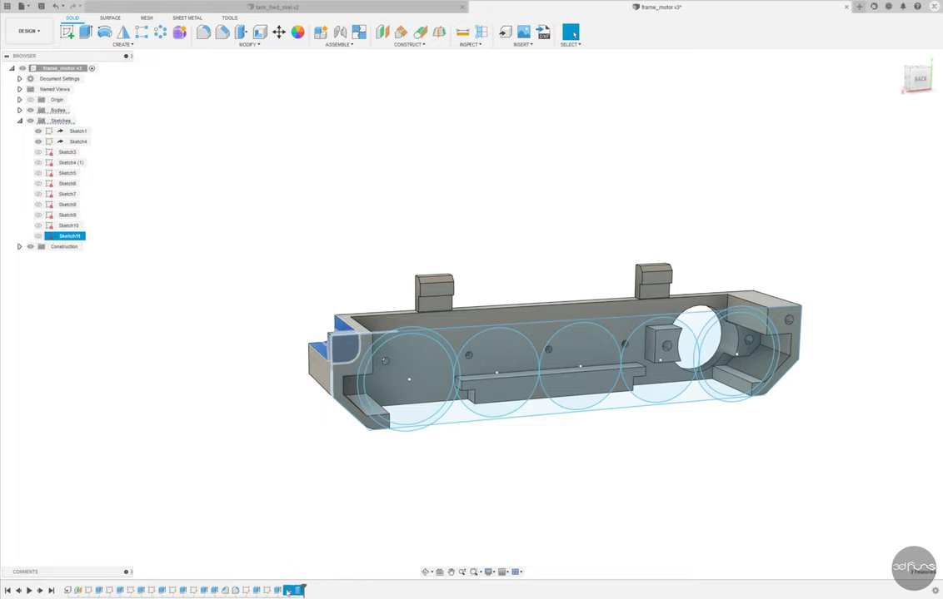
{"action": "left_click", "coordinate": [286, 591]}
{"action": "right_click", "coordinate": [286, 591]}
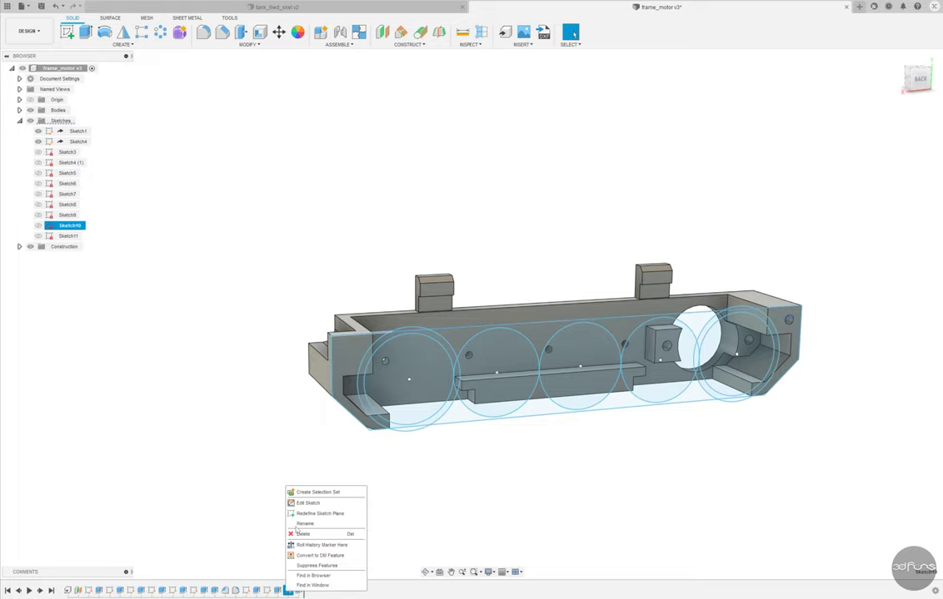
{"action": "left_click", "coordinate": [306, 498]}
Draw a 2 mm diameter centre circle near the frame's opposite end
{"action": "left_click", "coordinate": [123, 32]}
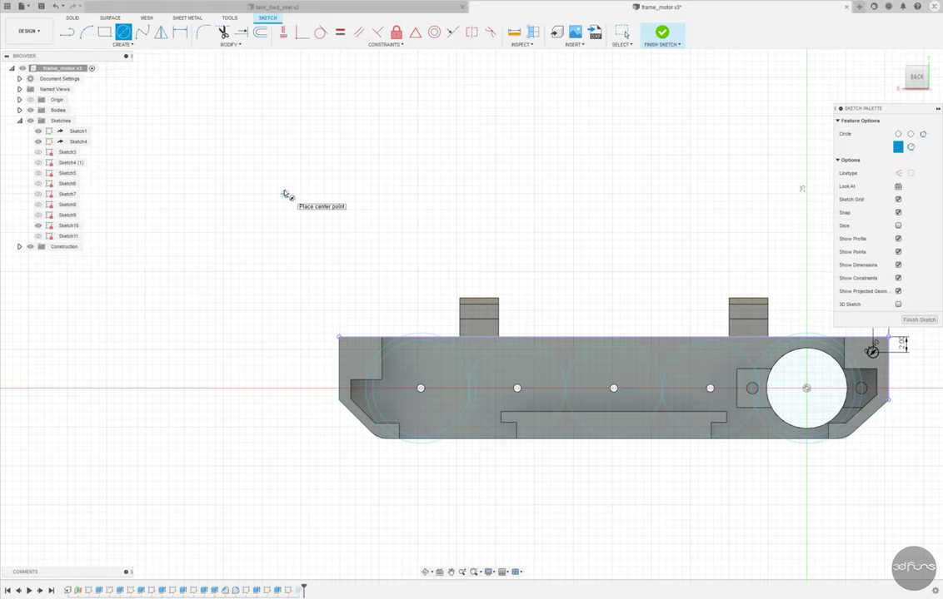
{"action": "scroll", "coordinate": [423, 297], "scroll_direction": "down", "scroll_amount": 2}
{"action": "scroll", "coordinate": [381, 301], "scroll_direction": "down", "scroll_amount": 2}
{"action": "mouse_move", "coordinate": [380, 300]}
{"action": "middle_mouse_down", "text": "shift"}
{"action": "mouse_move", "coordinate": [429, 374]}
{"action": "mouse_move", "coordinate": [452, 448]}
{"action": "mouse_move", "coordinate": [498, 448]}
{"action": "mouse_move", "coordinate": [464, 390]}
{"action": "middle_mouse_up", "text": "shift"}
{"action": "scroll", "coordinate": [303, 183], "scroll_direction": "up", "scroll_amount": 3}
{"action": "type", "text": "2"}
{"action": "key", "text": "Return"}
Dimension the new circle 2 mm from the left and top edges, then finish the sketch
{"action": "key", "text": "d"}
{"action": "scroll", "coordinate": [254, 176], "scroll_direction": "up", "scroll_amount": 2}
{"action": "left_click", "coordinate": [246, 167]}
{"action": "left_click", "coordinate": [299, 178]}
{"action": "left_click", "coordinate": [279, 90]}
{"action": "type", "text": "2"}
{"action": "key", "text": "Return"}
{"action": "left_click", "coordinate": [296, 182]}
{"action": "left_click", "coordinate": [204, 151]}
{"action": "type", "text": "2"}
{"action": "key", "text": "Return"}
{"action": "scroll", "coordinate": [250, 151], "scroll_direction": "down", "scroll_amount": 3}
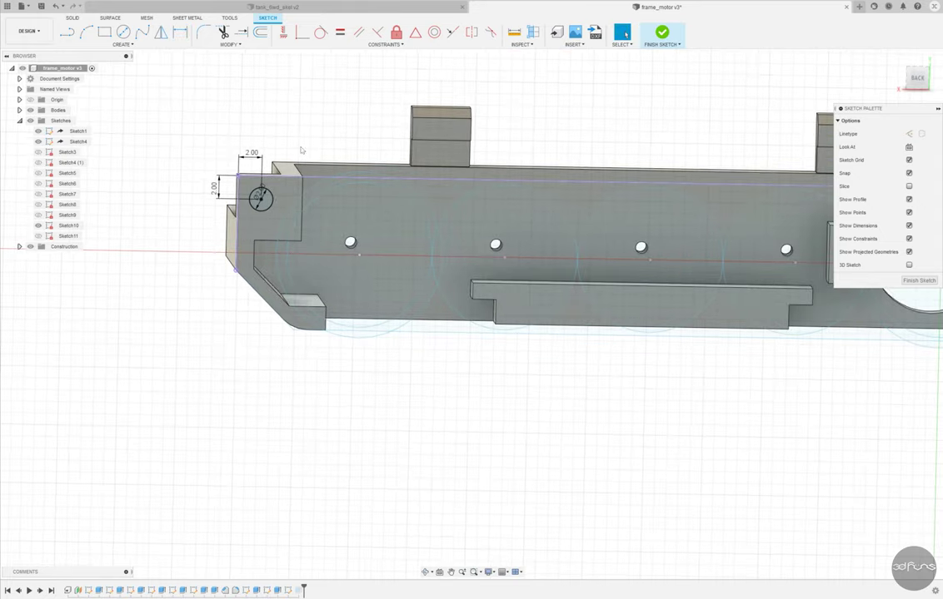
{"action": "left_click", "coordinate": [662, 33]}
Edit the hole cut feature so it also cuts the new circle at the other end
{"action": "right_click", "coordinate": [298, 590]}
{"action": "left_click", "coordinate": [316, 497]}
{"action": "scroll", "coordinate": [329, 285], "scroll_direction": "up", "scroll_amount": 3}
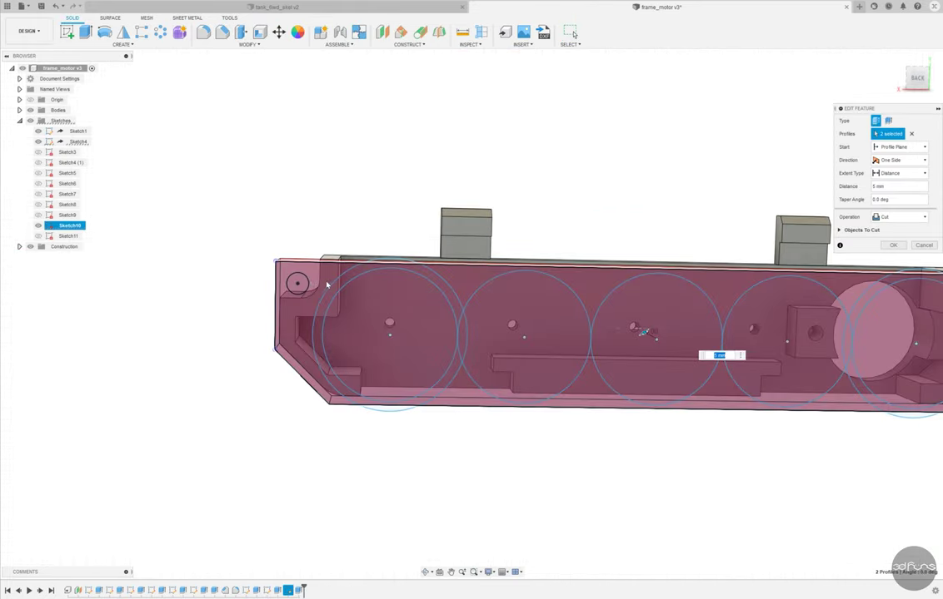
{"action": "scroll", "coordinate": [510, 184], "scroll_direction": "down", "scroll_amount": 2}
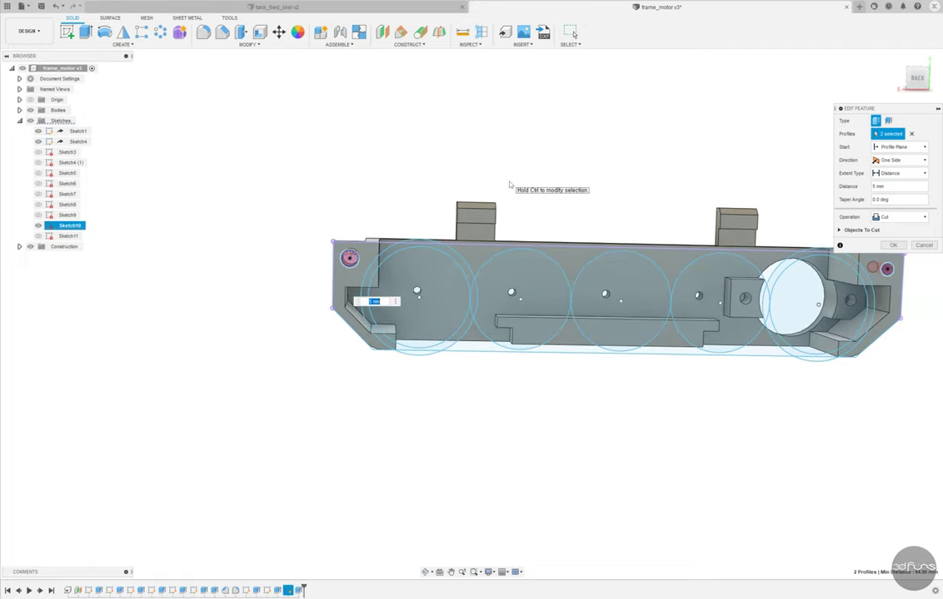
{"action": "left_click", "coordinate": [892, 243]}
{"action": "mouse_move", "coordinate": [499, 308]}
{"action": "middle_mouse_down", "text": "shift"}
{"action": "mouse_move", "coordinate": [375, 345]}
{"action": "mouse_move", "coordinate": [455, 360]}
{"action": "mouse_move", "coordinate": [416, 416]}
{"action": "middle_mouse_up", "text": "shift"}
Check Sketch11 without changes, then start a new sketch on the side rail face
{"action": "left_click", "coordinate": [266, 591]}
{"action": "right_click", "coordinate": [266, 590]}
{"action": "left_click", "coordinate": [290, 498]}
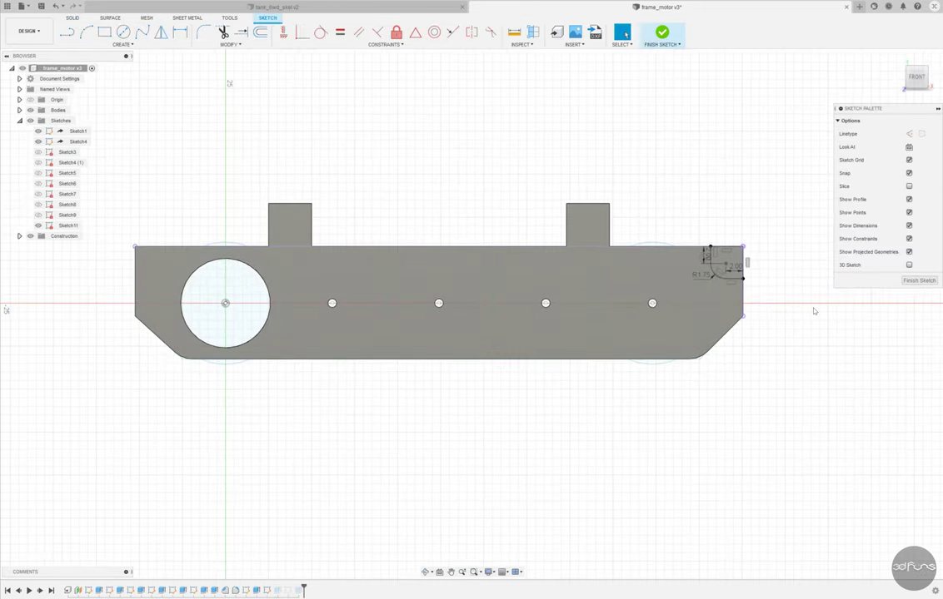
{"action": "left_click", "coordinate": [662, 32]}
{"action": "mouse_move", "coordinate": [467, 129]}
{"action": "middle_mouse_down", "text": "shift"}
{"action": "mouse_move", "coordinate": [369, 155]}
{"action": "mouse_move", "coordinate": [532, 231]}
{"action": "middle_mouse_up", "text": "shift"}
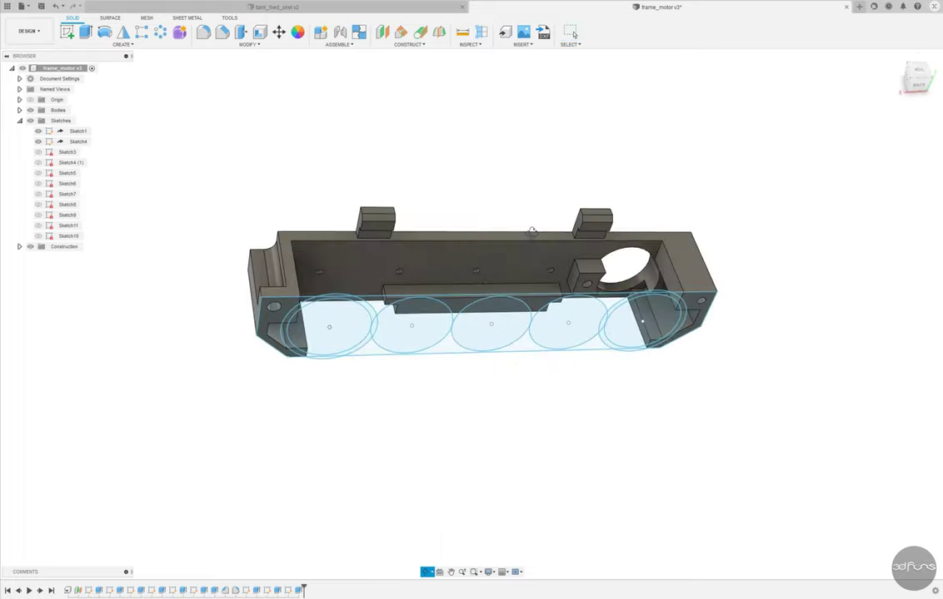
{"action": "mouse_move", "coordinate": [500, 274]}
{"action": "middle_mouse_down", "text": "shift"}
{"action": "mouse_move", "coordinate": [530, 297]}
{"action": "mouse_move", "coordinate": [435, 288]}
{"action": "middle_mouse_up", "text": "shift"}
{"action": "scroll", "coordinate": [529, 297], "scroll_direction": "up", "scroll_amount": 5}
{"action": "left_click", "coordinate": [435, 288]}
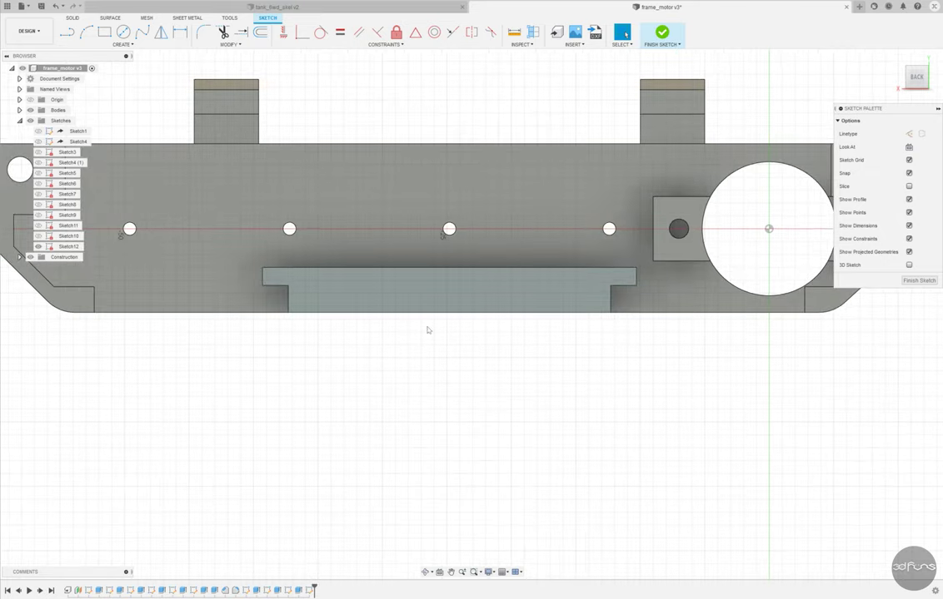
Draw a thin rectangle on the rail and dimension its length to 16.40
{"action": "left_click", "coordinate": [104, 32]}
{"action": "left_click", "coordinate": [318, 268]}
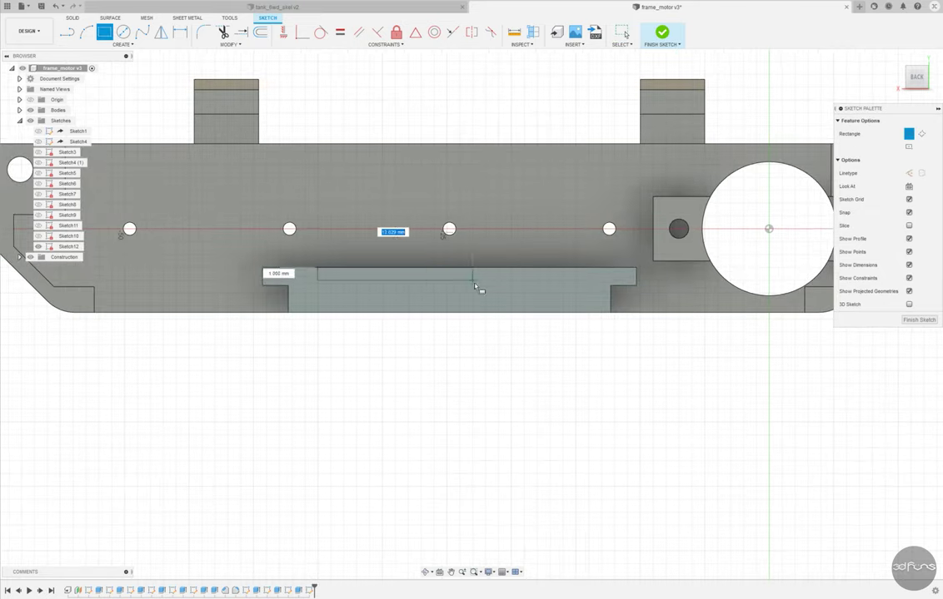
{"action": "left_click", "coordinate": [585, 294]}
{"action": "key", "text": "d"}
{"action": "left_click", "coordinate": [317, 283]}
{"action": "left_click", "coordinate": [304, 285]}
{"action": "key", "text": "Return"}
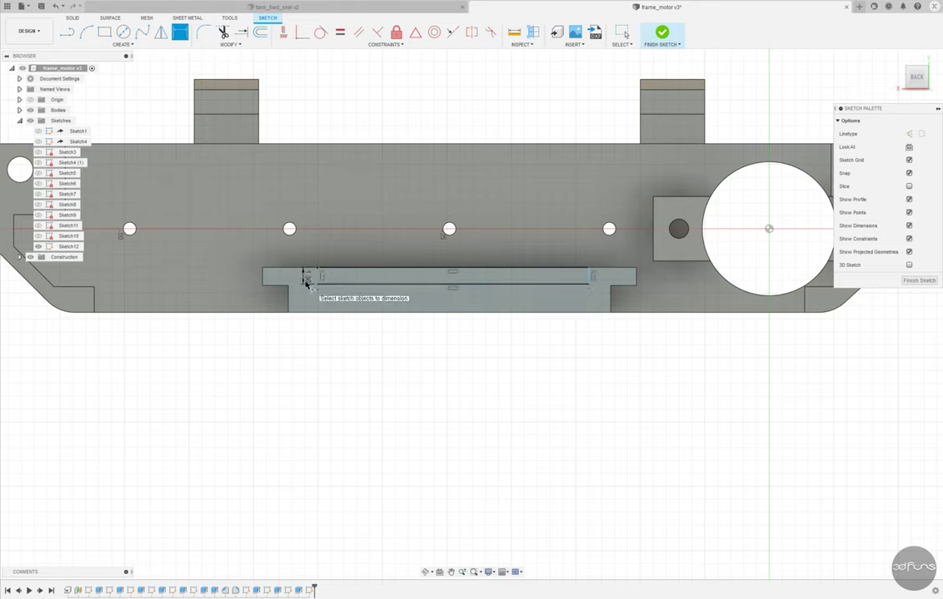
{"action": "left_click", "coordinate": [388, 267]}
{"action": "left_click", "coordinate": [398, 252]}
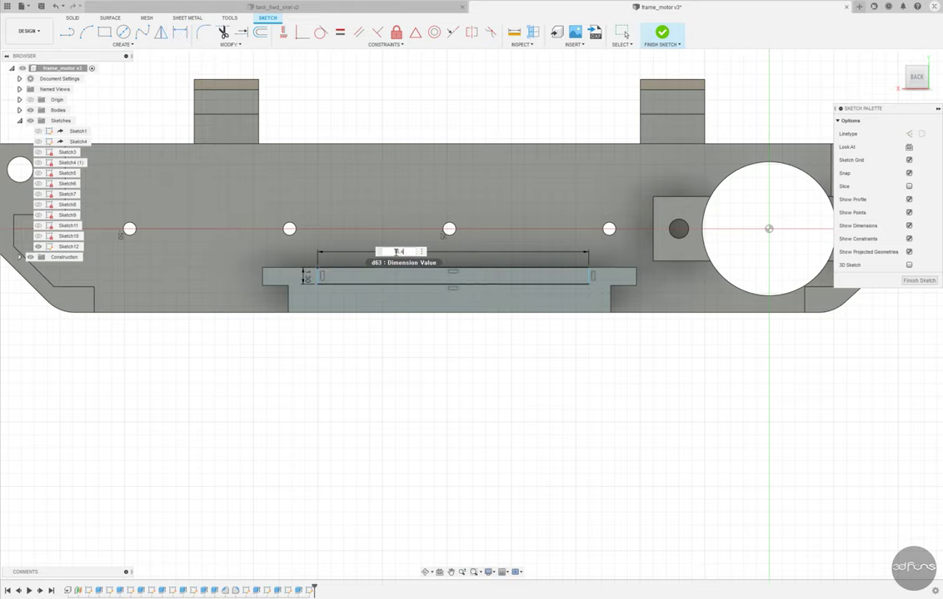
{"action": "key", "text": "Return"}
Add a 10 mm vertical construction line from the rail's bottom edge and finish the sketch
{"action": "key", "text": "l"}
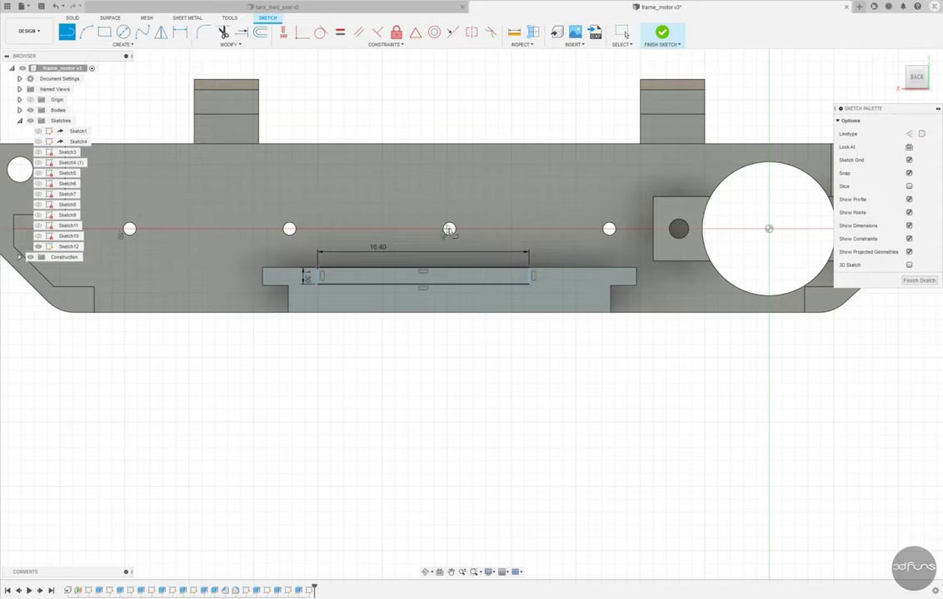
{"action": "left_click", "coordinate": [448, 314]}
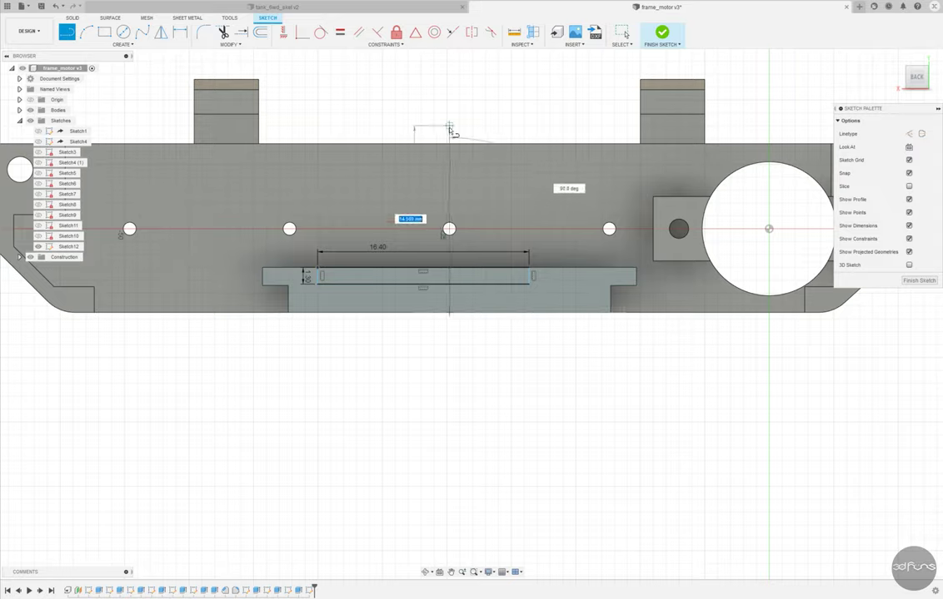
{"action": "type", "text": "10"}
{"action": "key", "text": "Return"}
{"action": "key", "text": "Escape"}
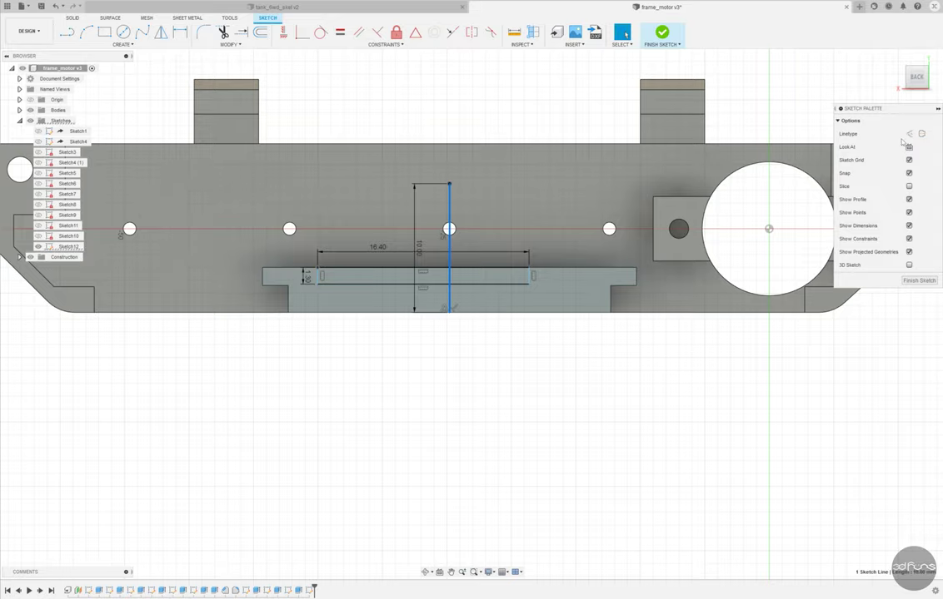
{"action": "key", "text": "x"}
{"action": "left_click", "coordinate": [316, 284]}
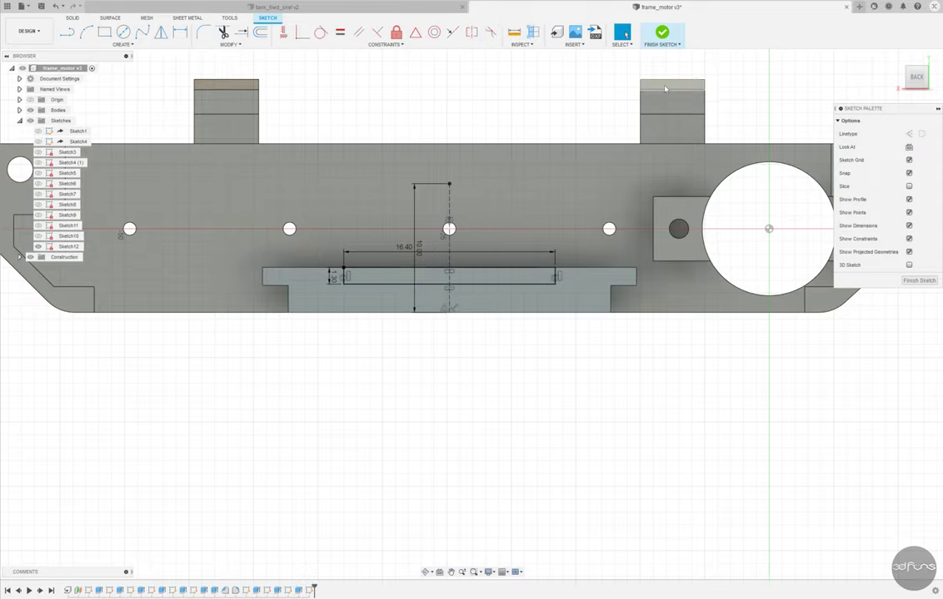
{"action": "left_click", "coordinate": [661, 33]}
Extrude the rectangle profile as a cut to recess the slot into the side rail
{"action": "key", "text": "e"}
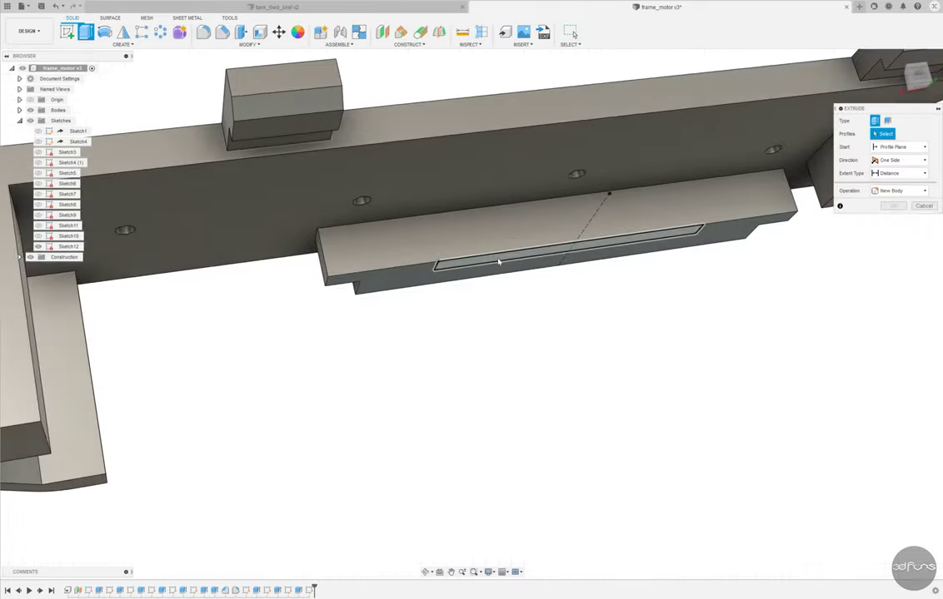
{"action": "left_click", "coordinate": [564, 247]}
{"action": "key", "text": "Return"}
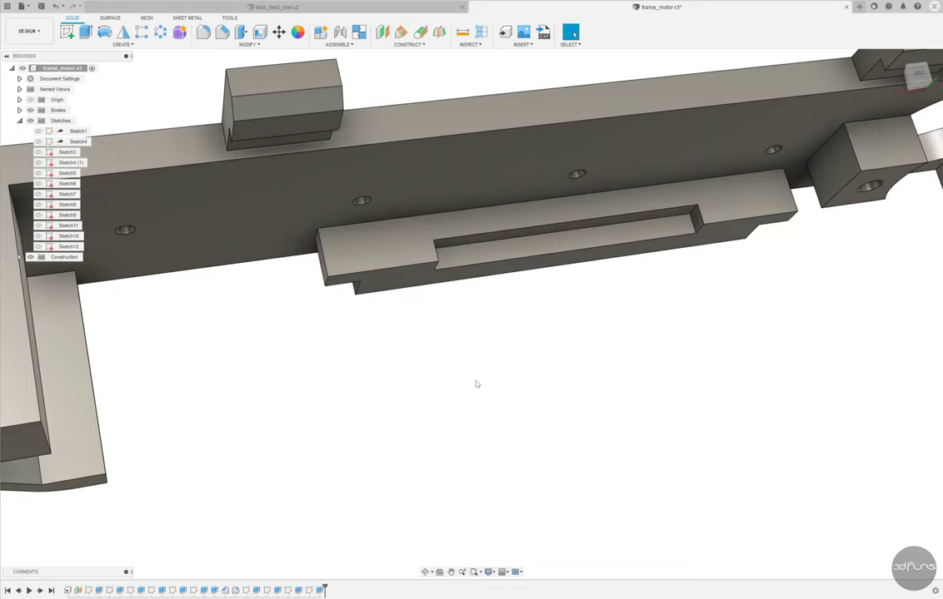
{"action": "middle_click_drag", "start_coordinate": [475, 383], "coordinate": [477, 477], "text": "shift"}
Chamfer the slot edge at 1.3 mm and save a new version of the design
{"action": "left_click", "coordinate": [222, 32]}
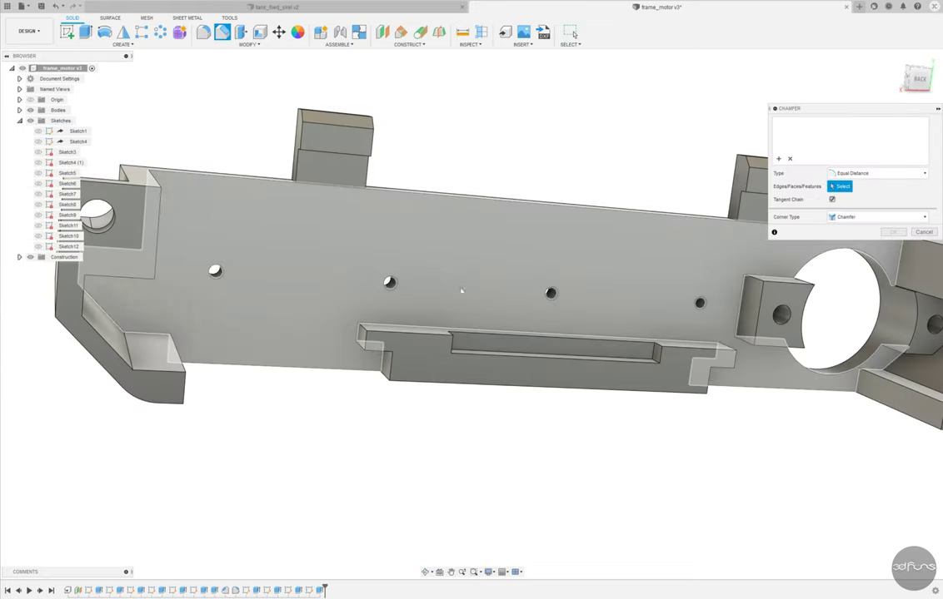
{"action": "left_click", "coordinate": [479, 348]}
{"action": "type", "text": "1.3"}
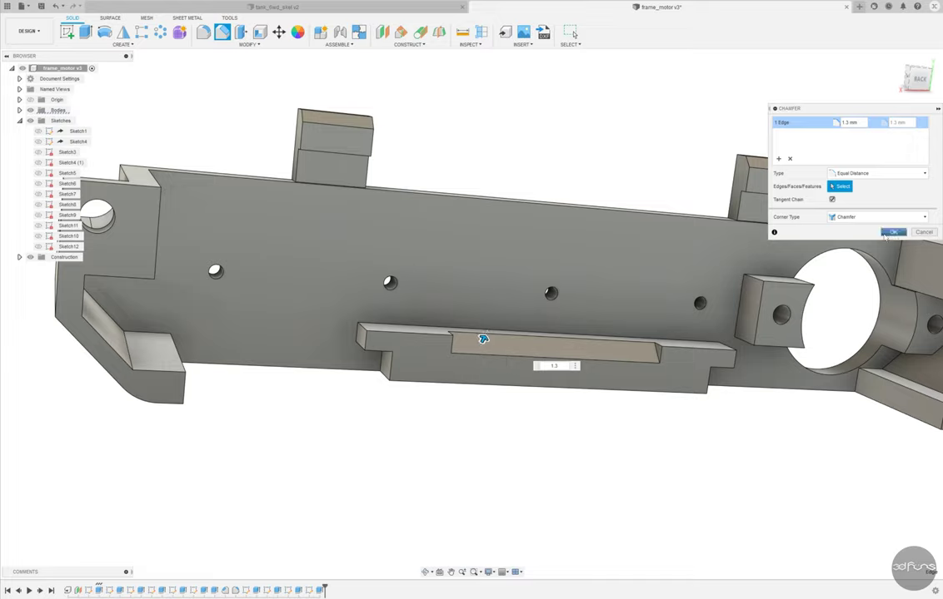
{"action": "left_click", "coordinate": [890, 232]}
{"action": "middle_click_drag", "start_coordinate": [793, 53], "coordinate": [621, 150], "text": "shift"}
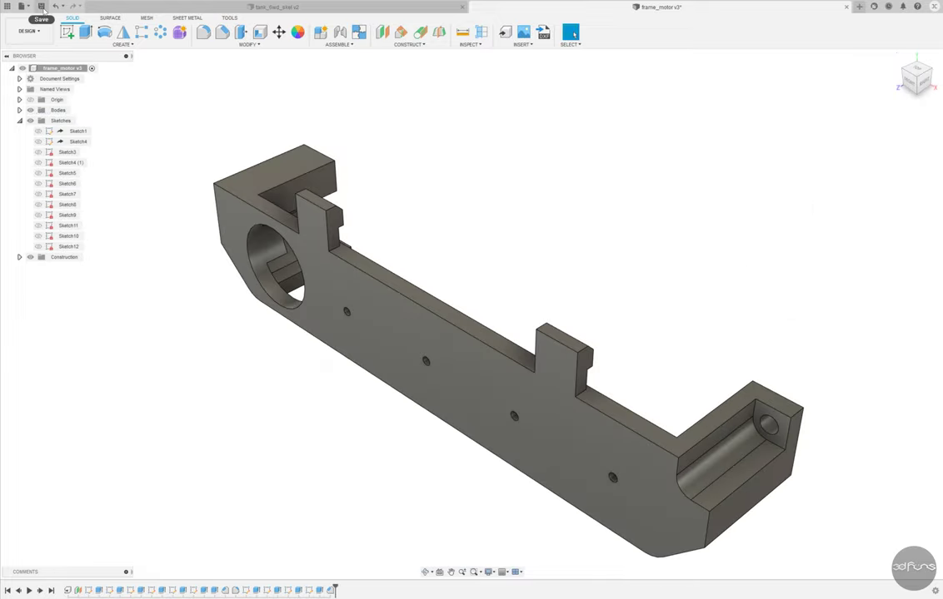
{"action": "left_click", "coordinate": [41, 7]}
{"action": "left_click", "coordinate": [377, 315]}
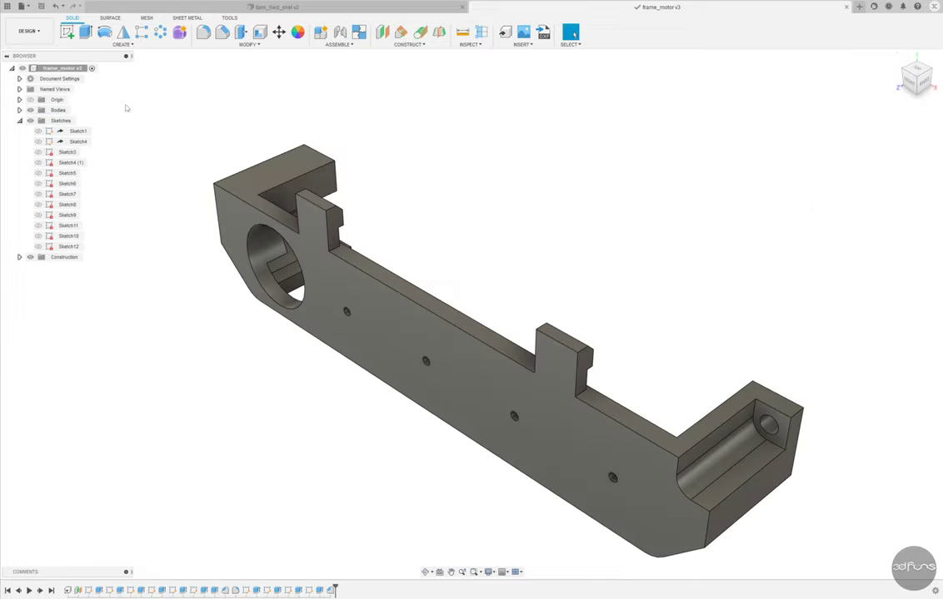